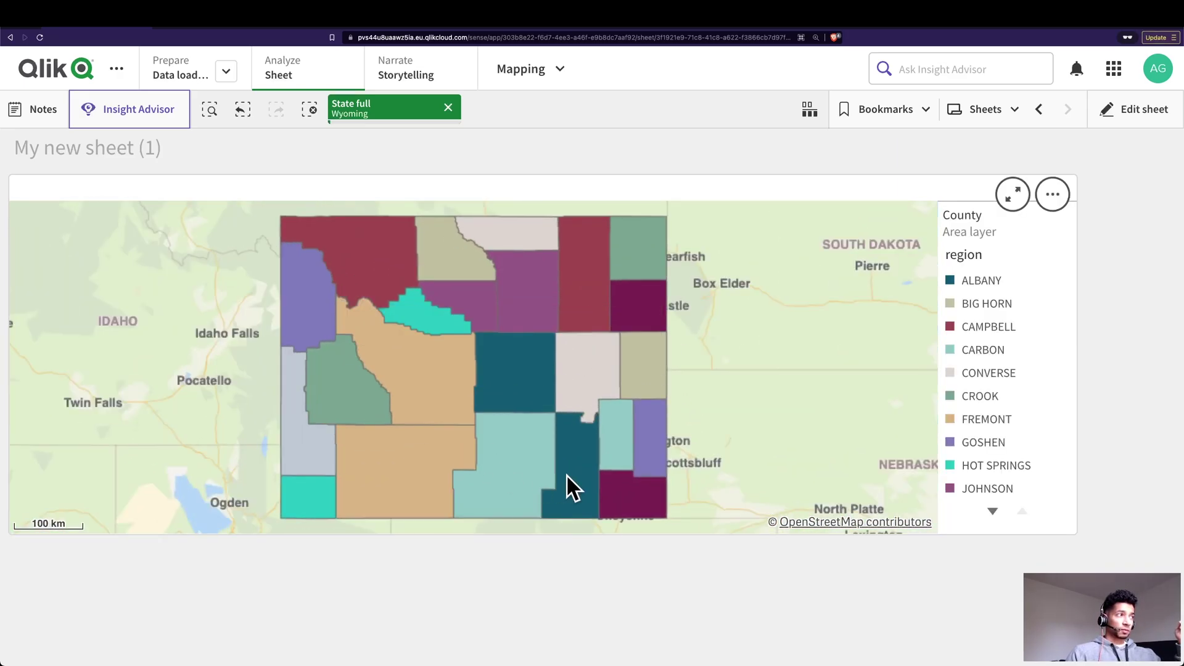
Drill from Fremont County into its city points, zoom out, then clear all selections.
click(456, 395)
click(1046, 154)
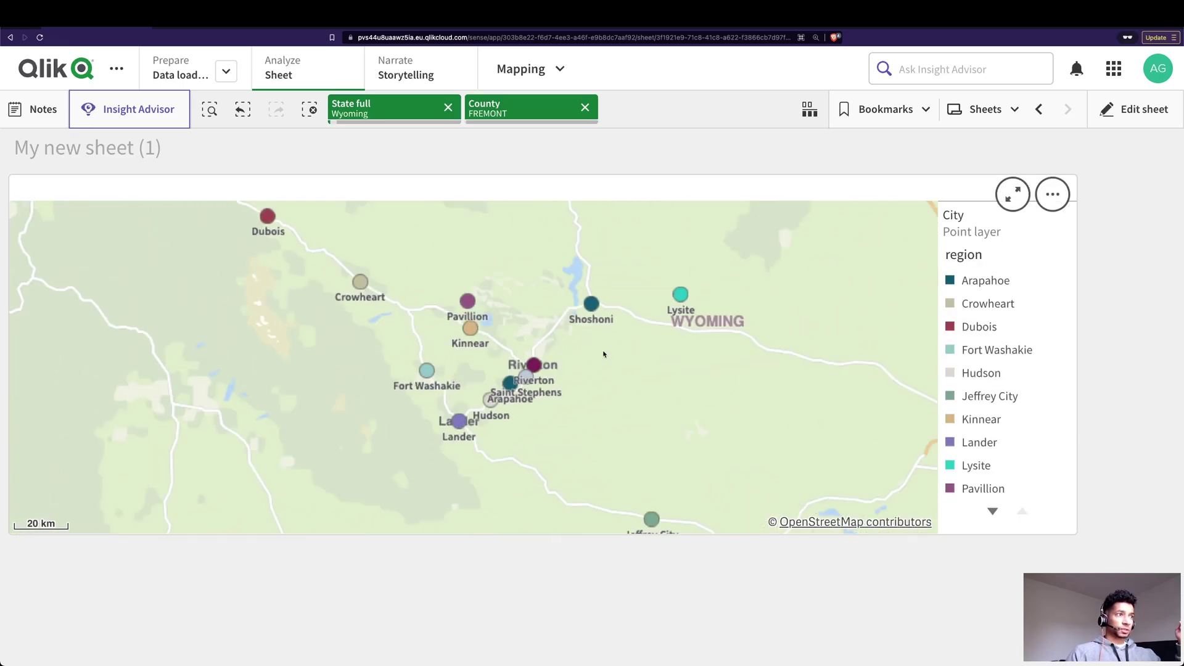
scroll(642, 389, down, 2)
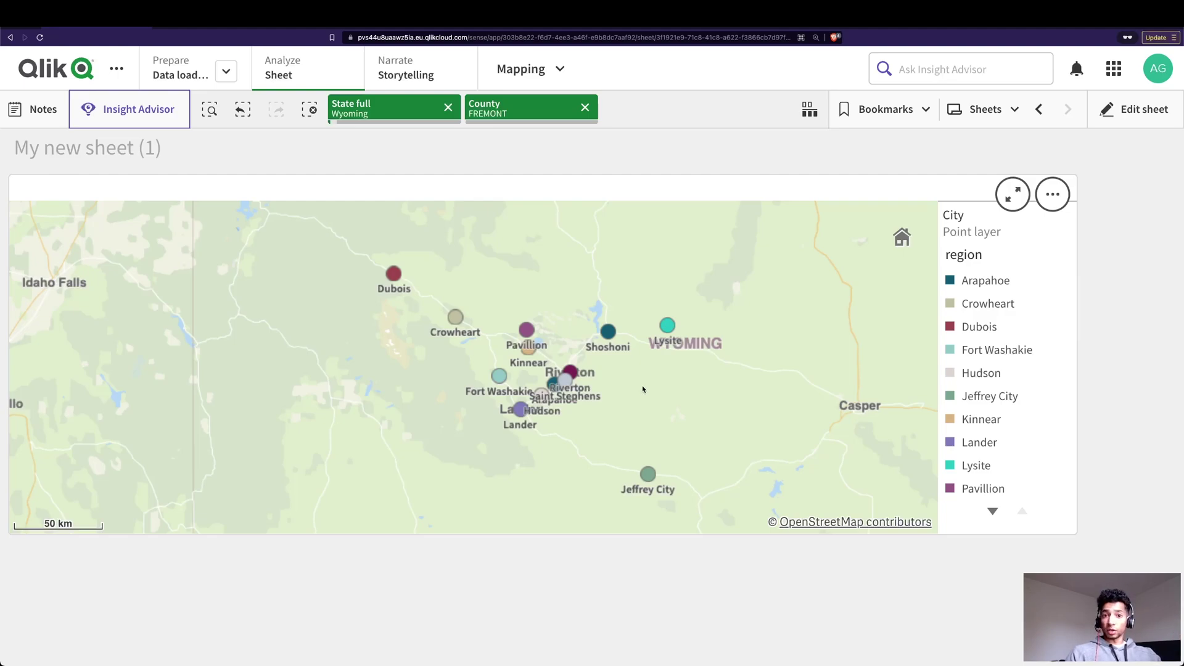
scroll(642, 389, down, 1)
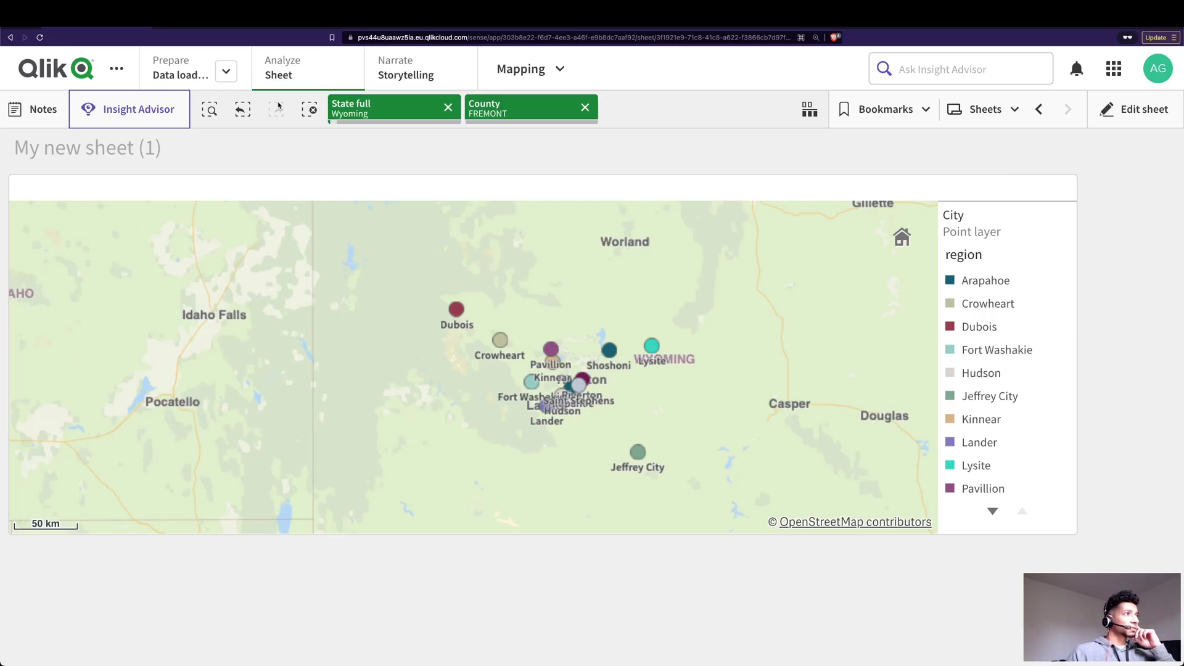
click(310, 110)
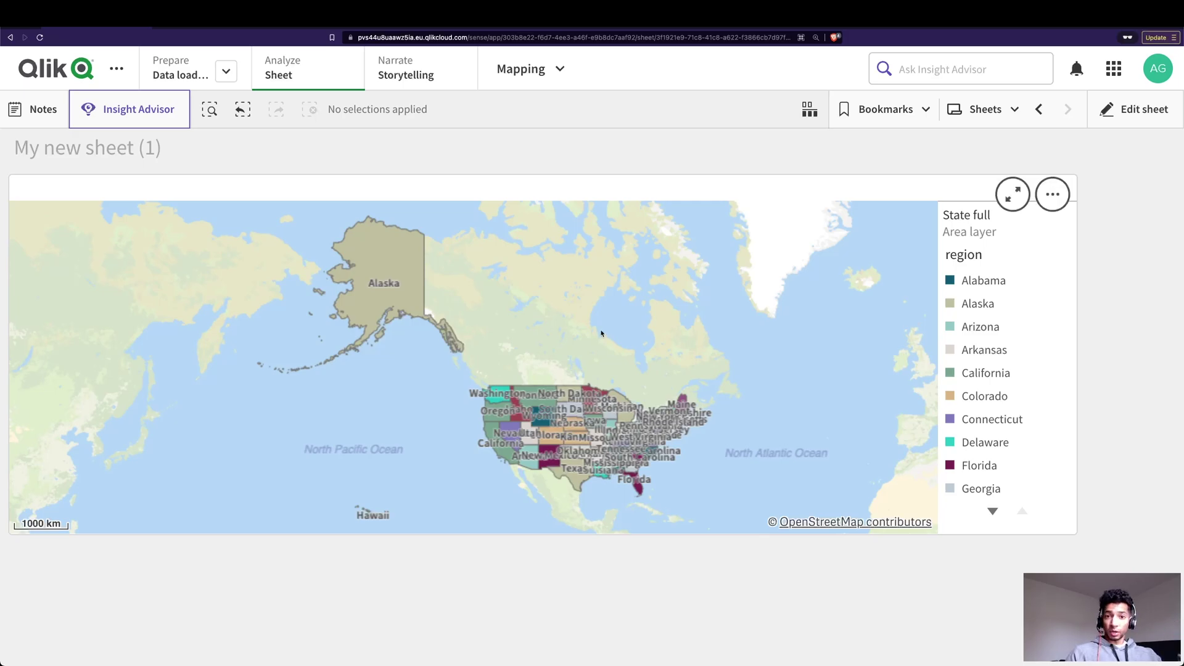
Select us_cities_states_counties.txt in the file list and open its data preview.
scroll(601, 333, up, 2)
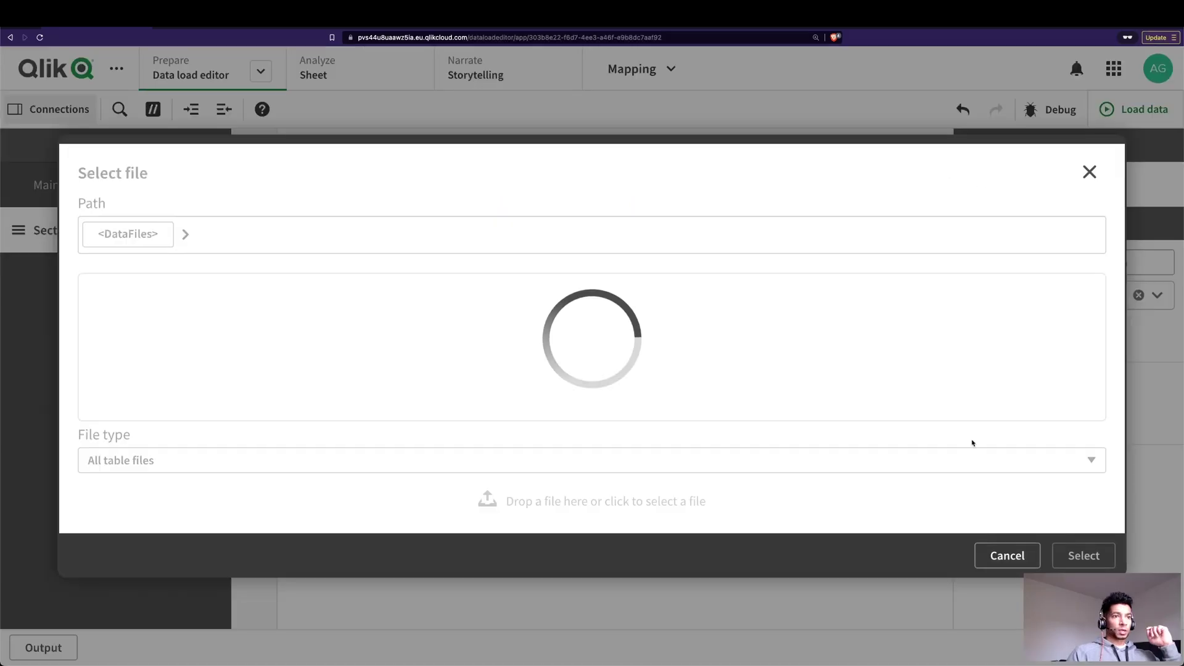
scroll(272, 385, down, 2)
scroll(272, 385, down, 5)
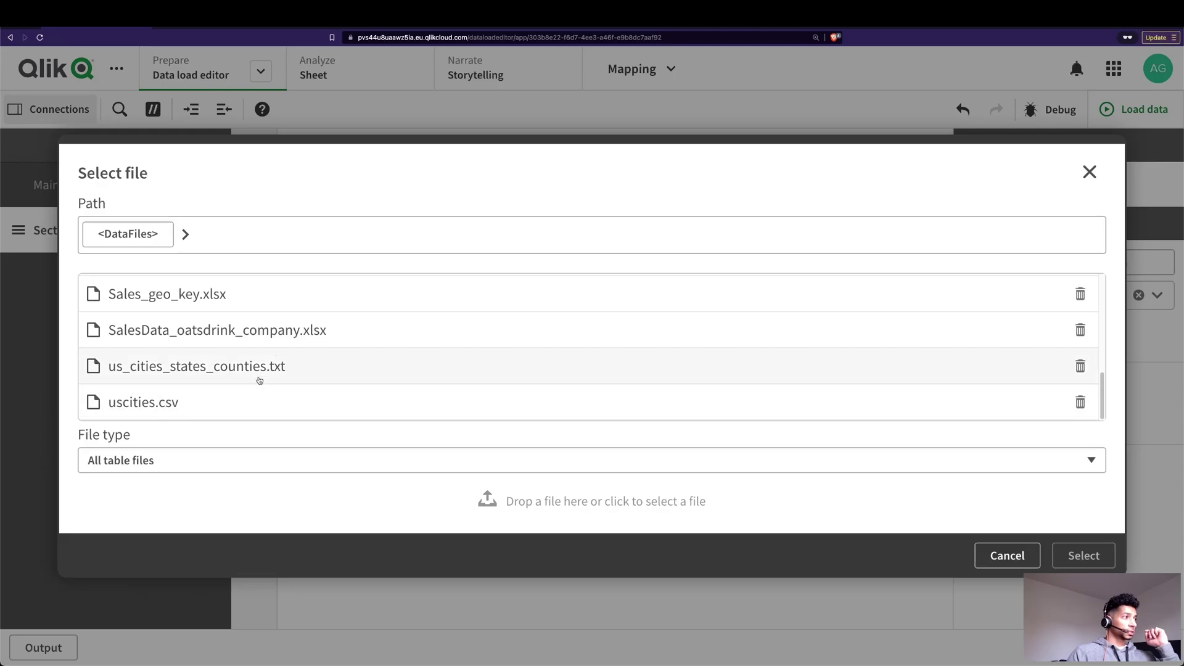
click(259, 369)
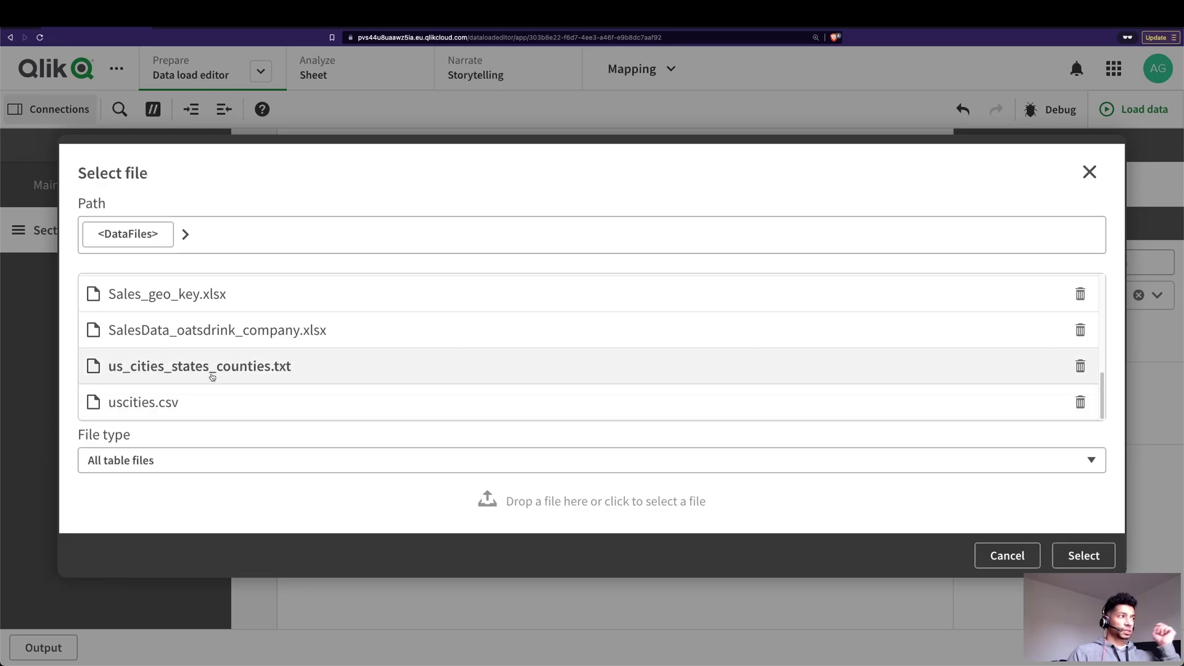
click(1093, 556)
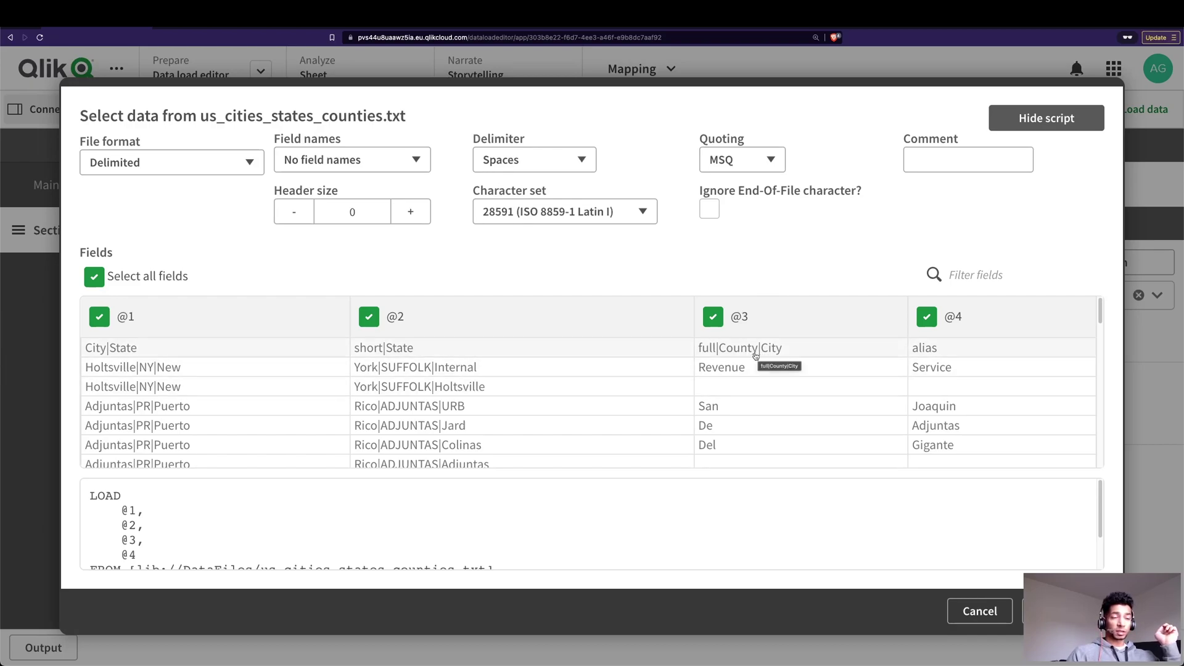
Read the file as delimited with delimiter 124 (|) and embedded field names, then insert the script.
click(213, 170)
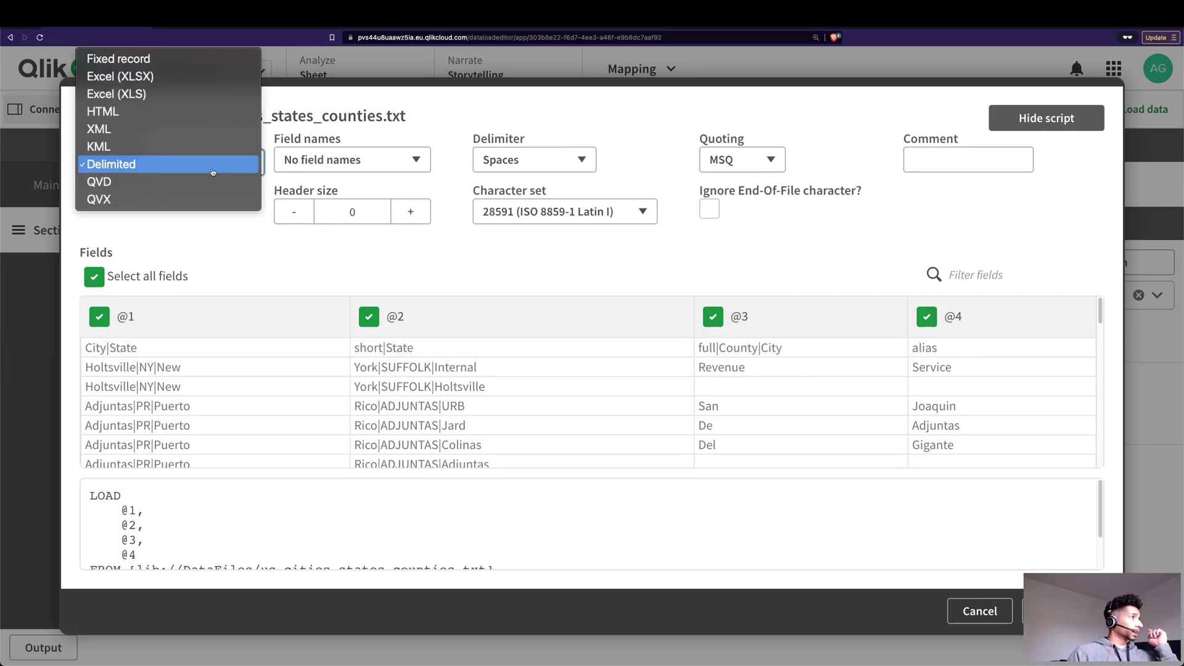
click(301, 212)
click(352, 162)
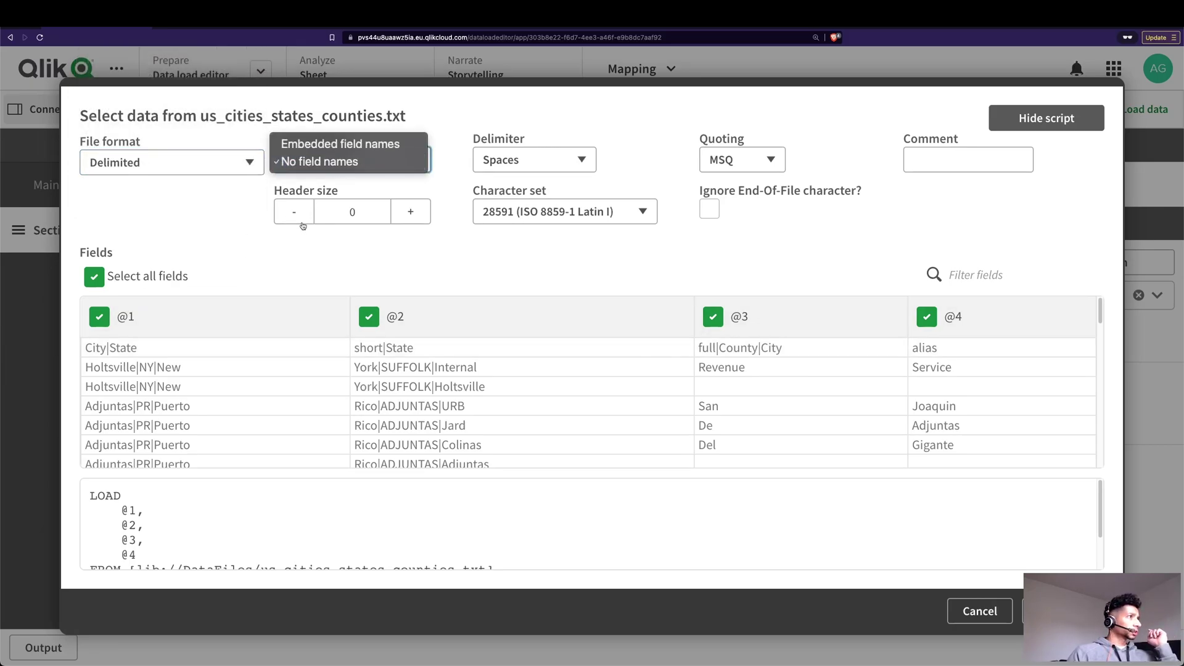
click(302, 225)
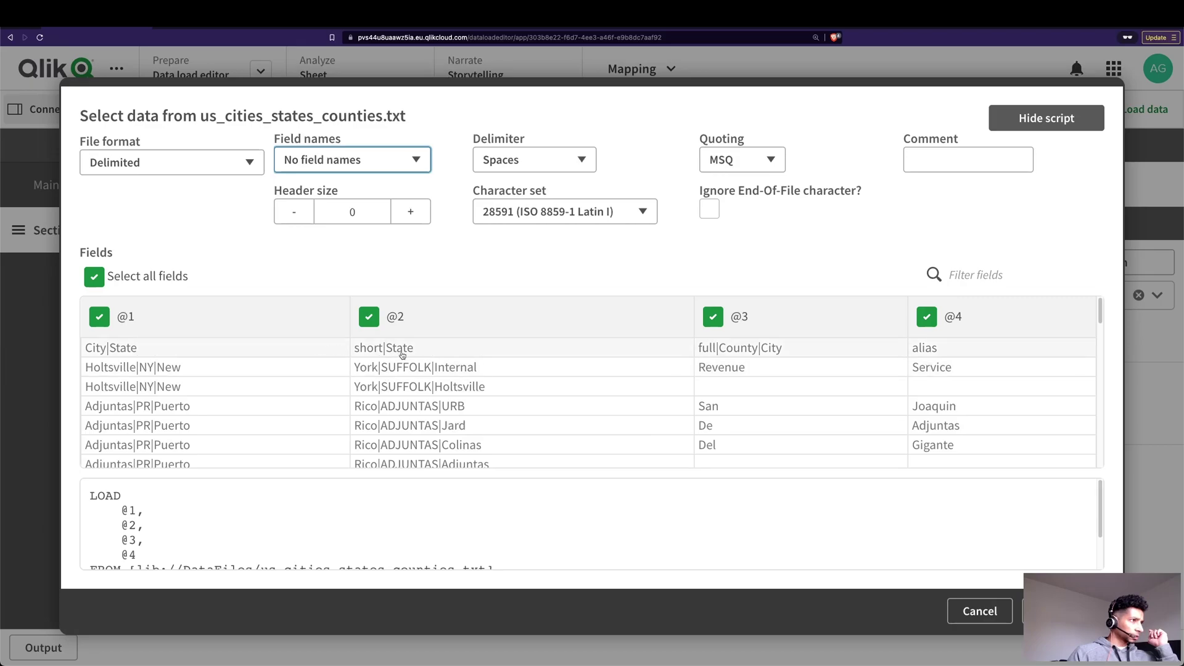
click(534, 160)
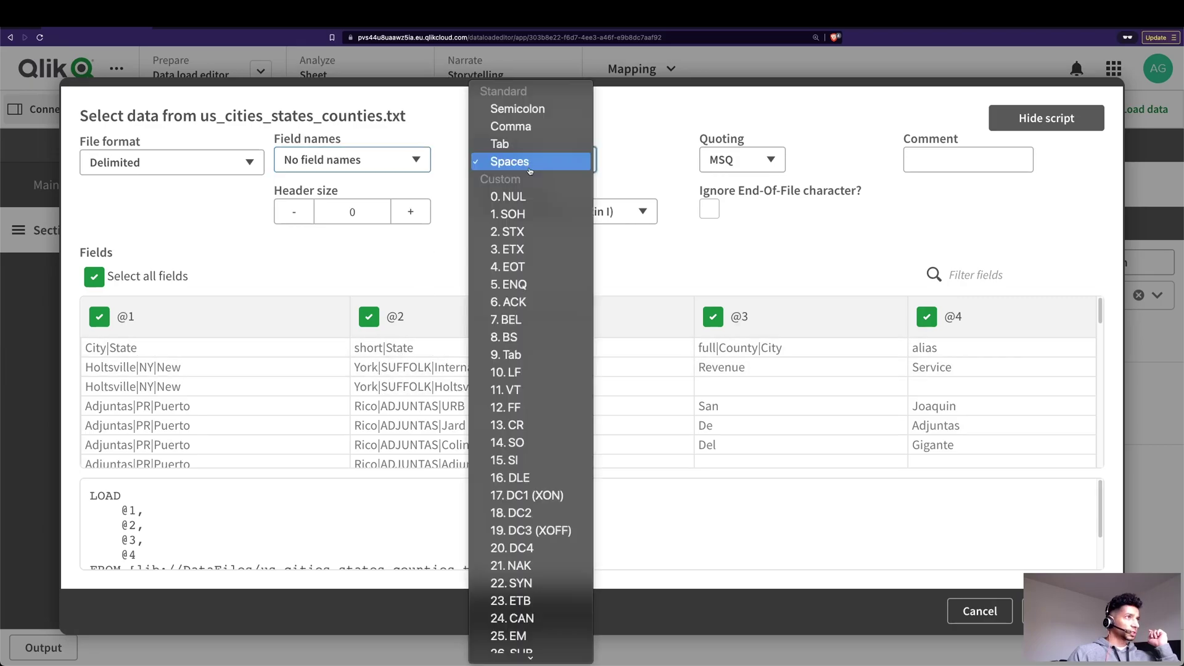
scroll(528, 370, down, 15)
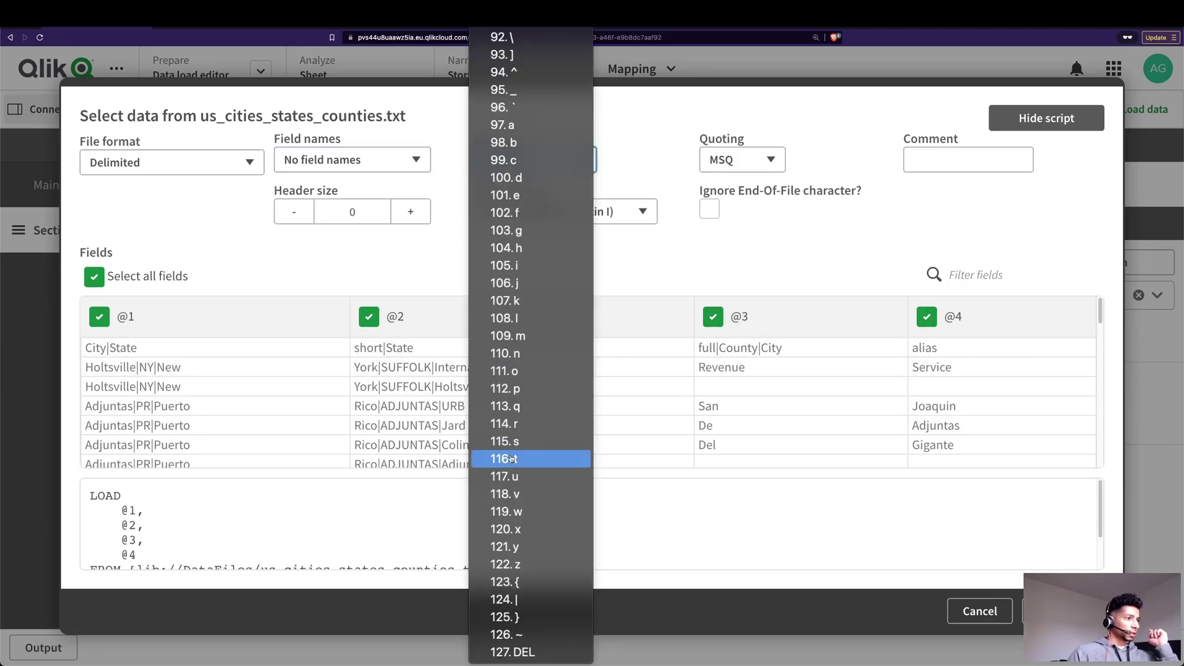
click(524, 600)
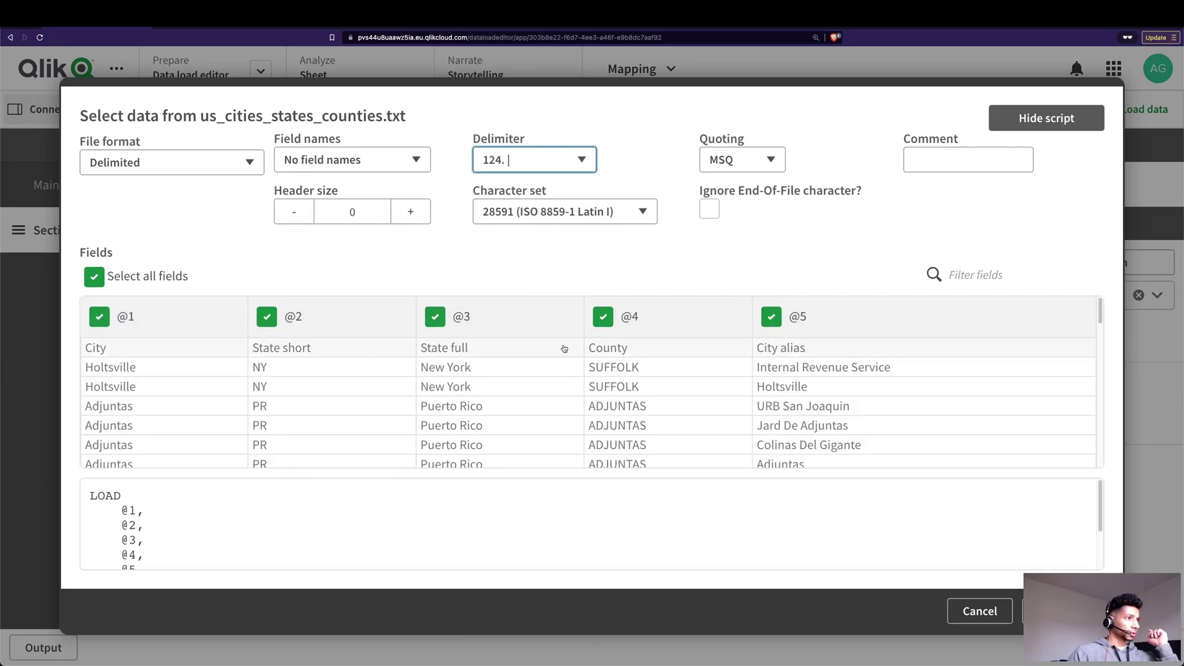
click(347, 160)
click(345, 145)
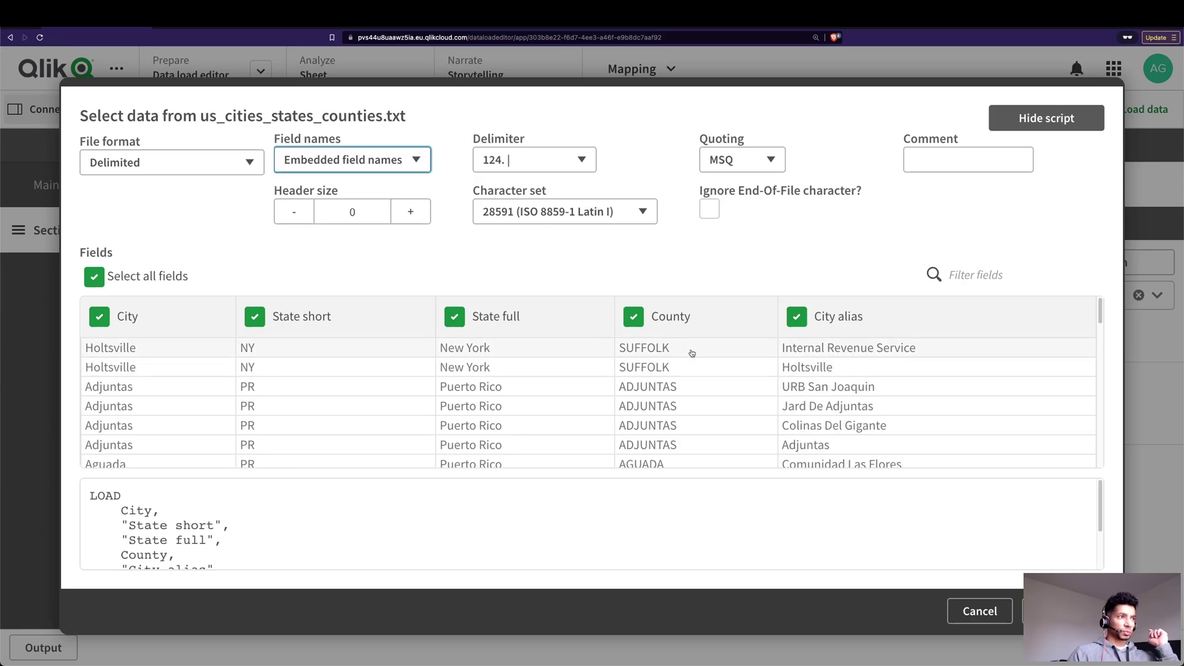
click(1061, 611)
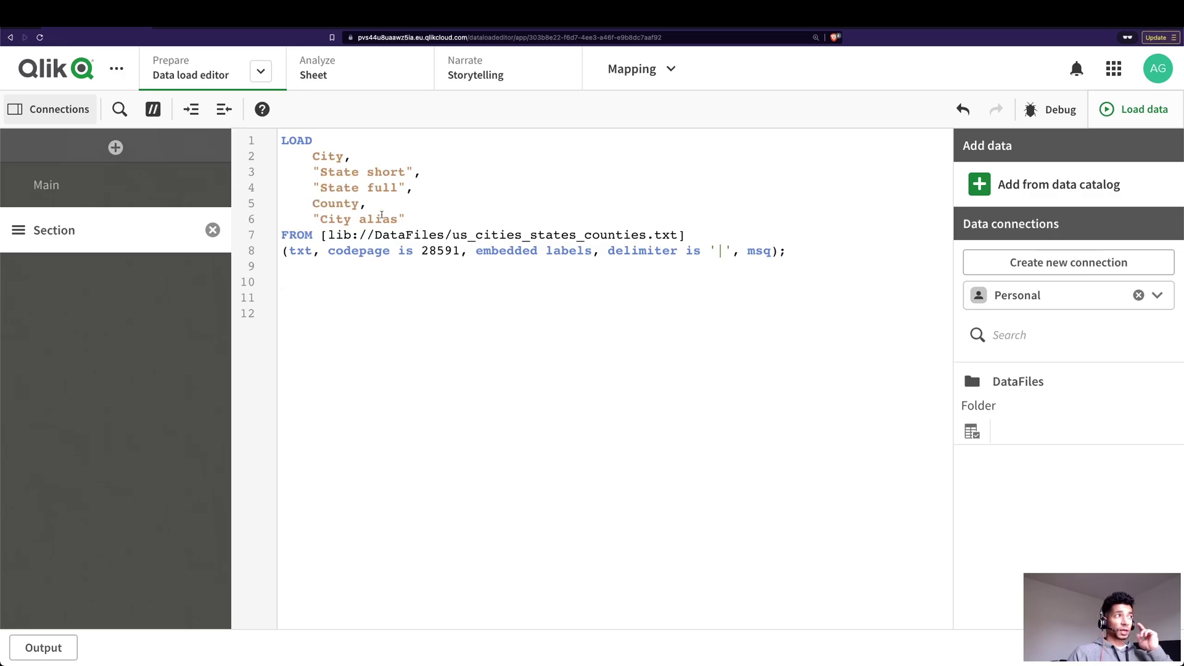
Load the data, then delete the empty chart from My new sheet.
click(1133, 109)
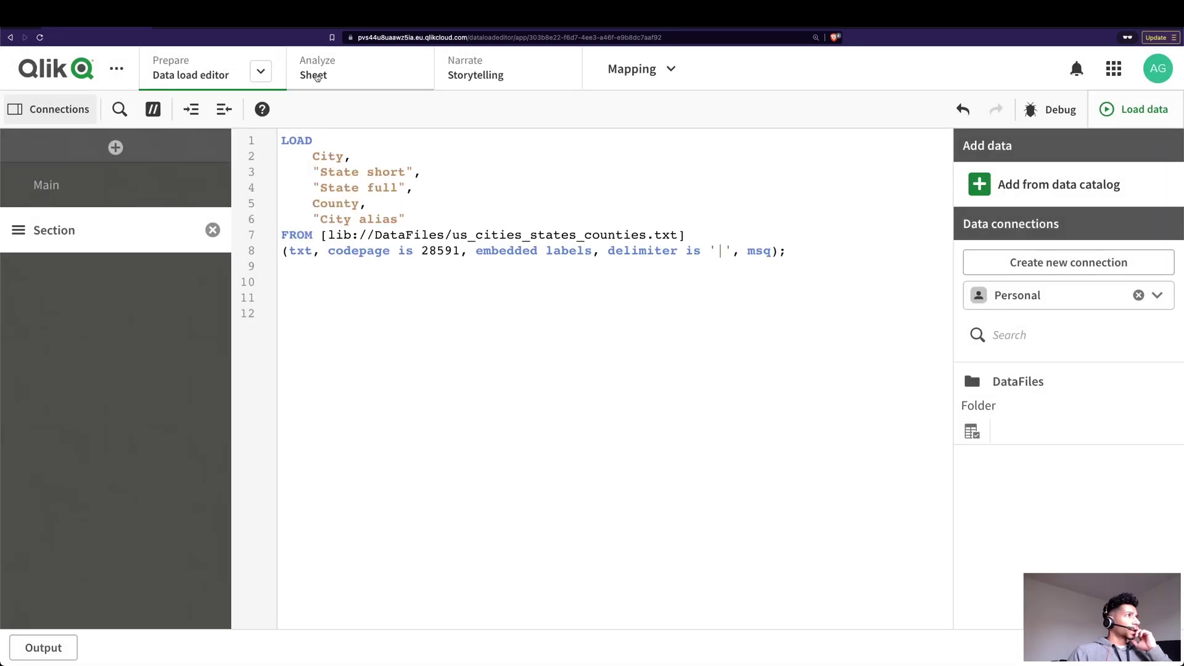
click(315, 77)
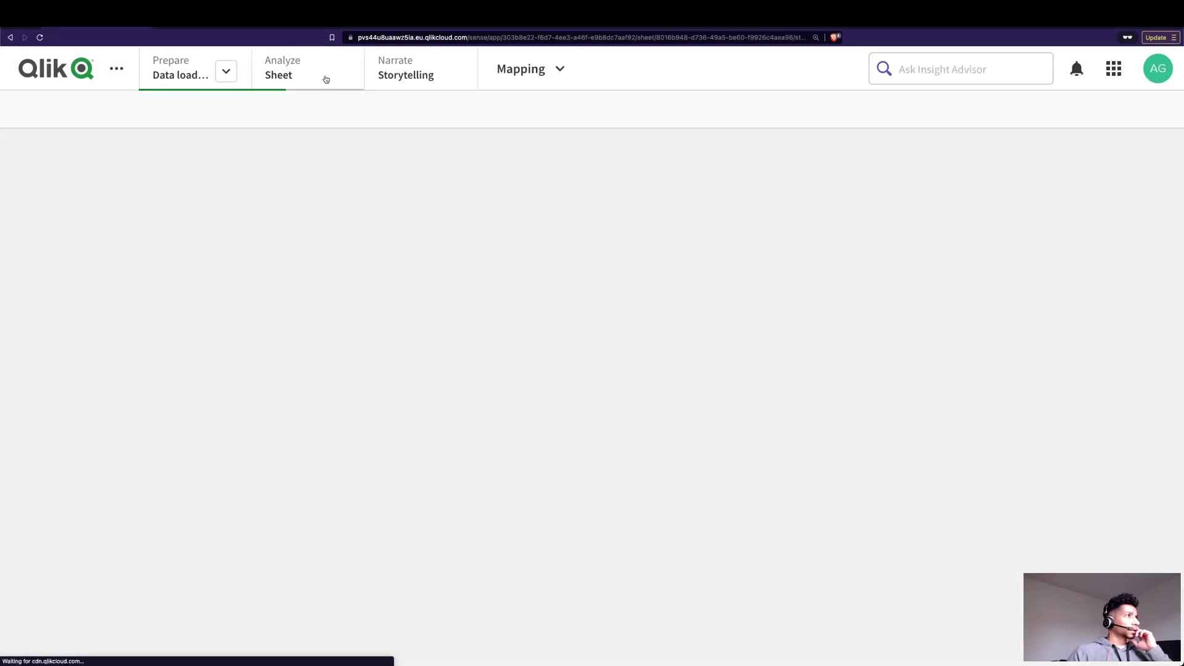
right_click(437, 277)
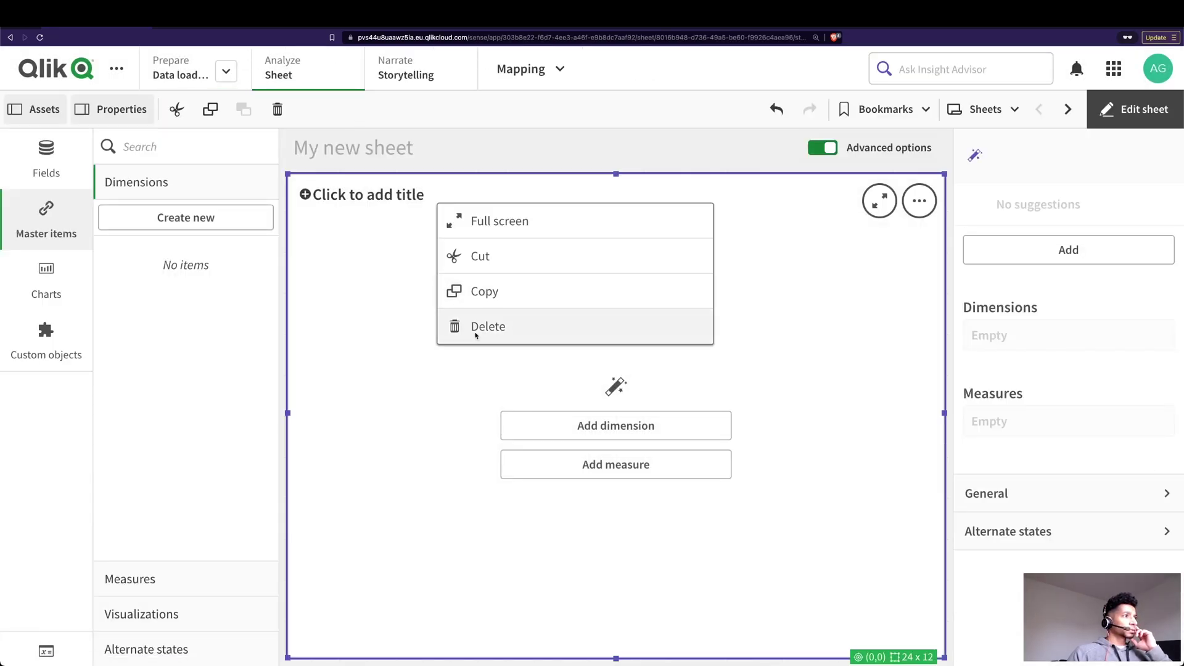
click(458, 325)
Add a Map chart to the sheet from the Charts panel.
click(48, 274)
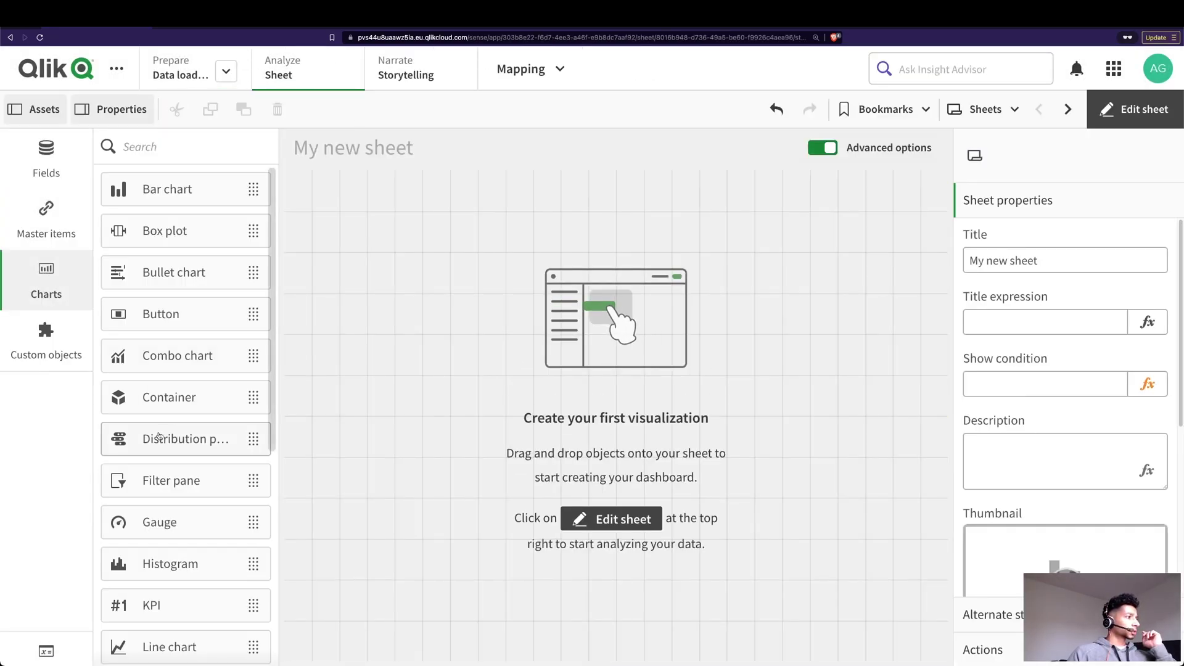
scroll(166, 524, down, 6)
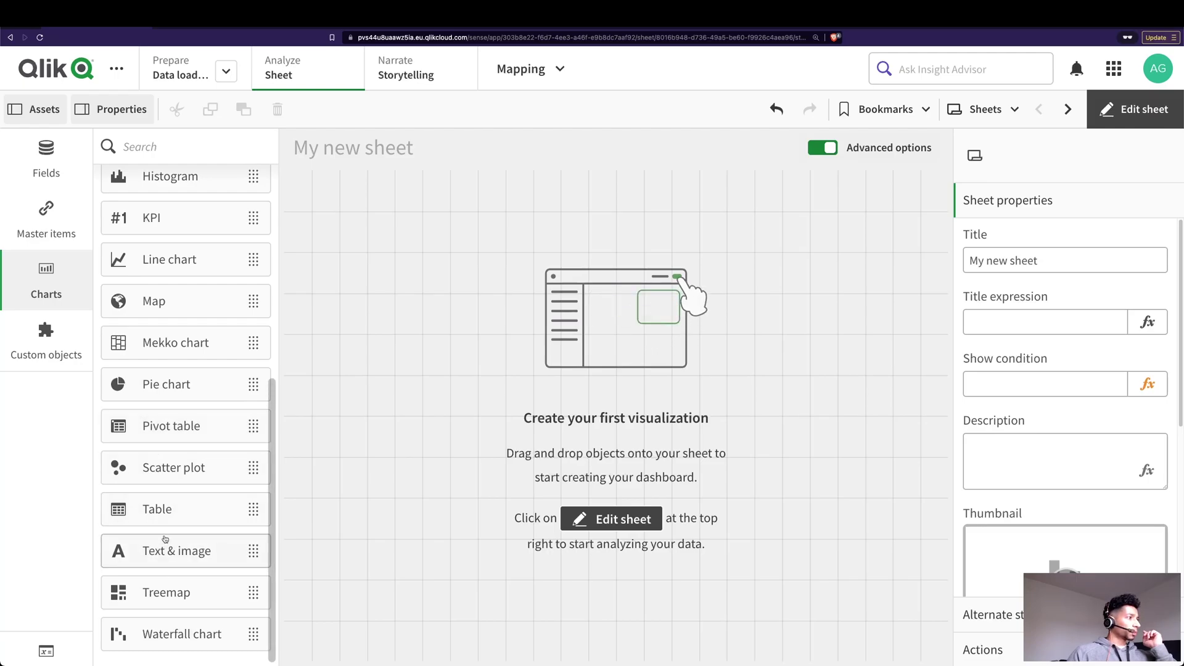
double_click(159, 301)
Start a new drill-down master dimension with the fields City, County and State full.
click(59, 229)
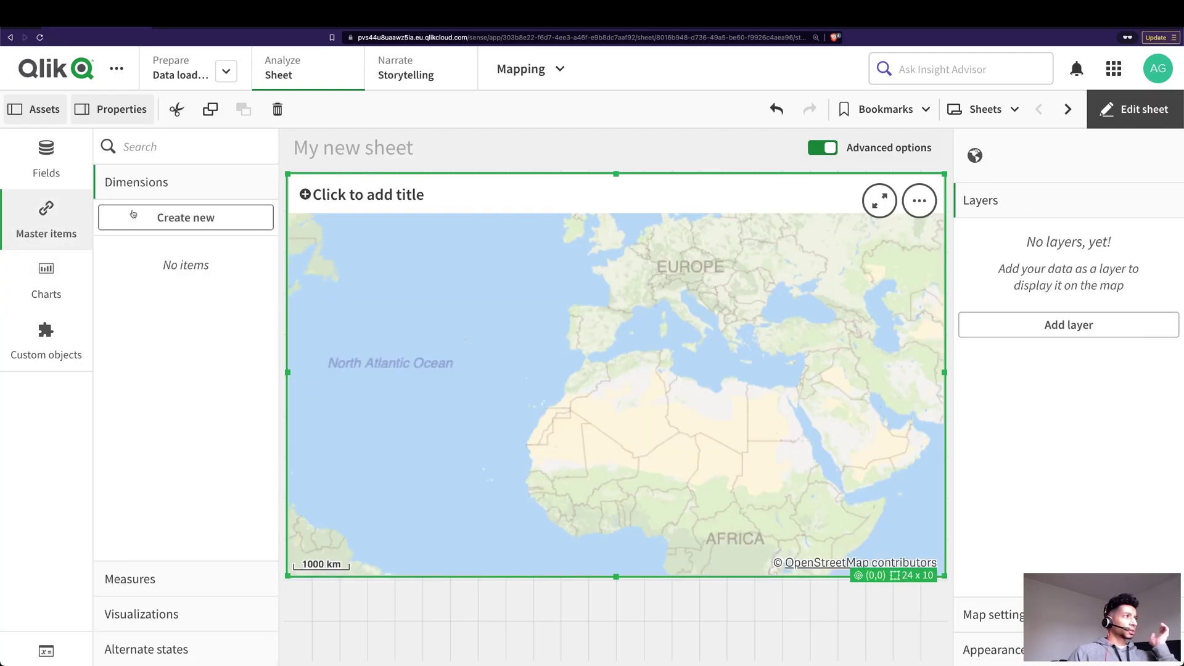
click(156, 219)
click(469, 131)
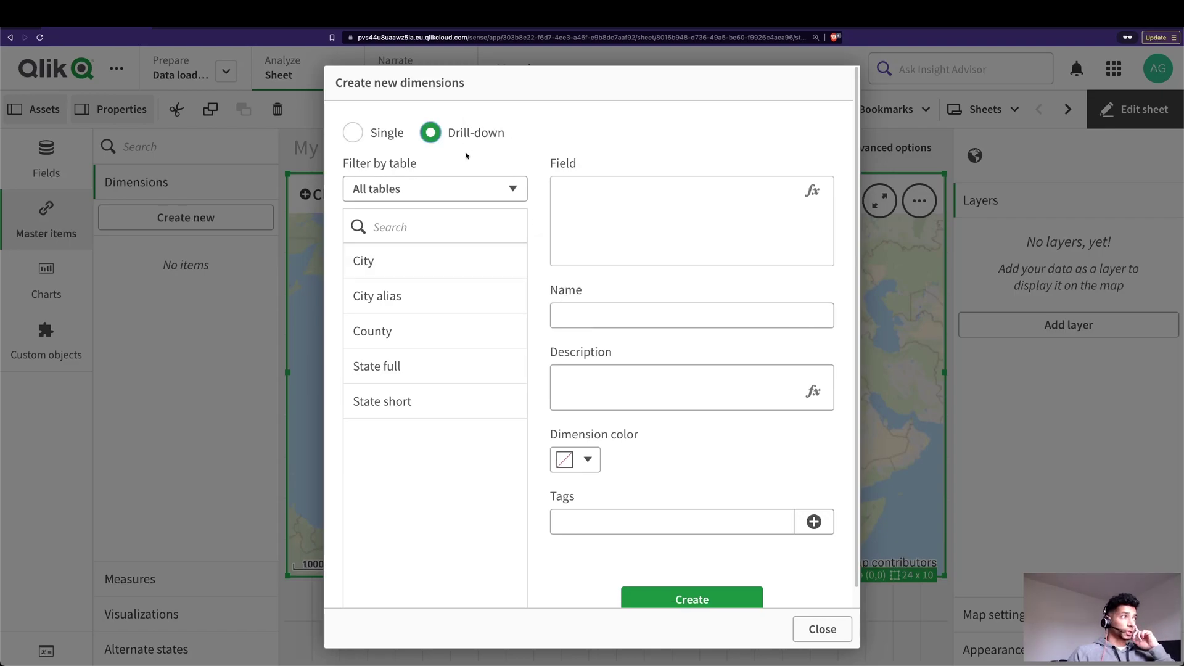
click(402, 231)
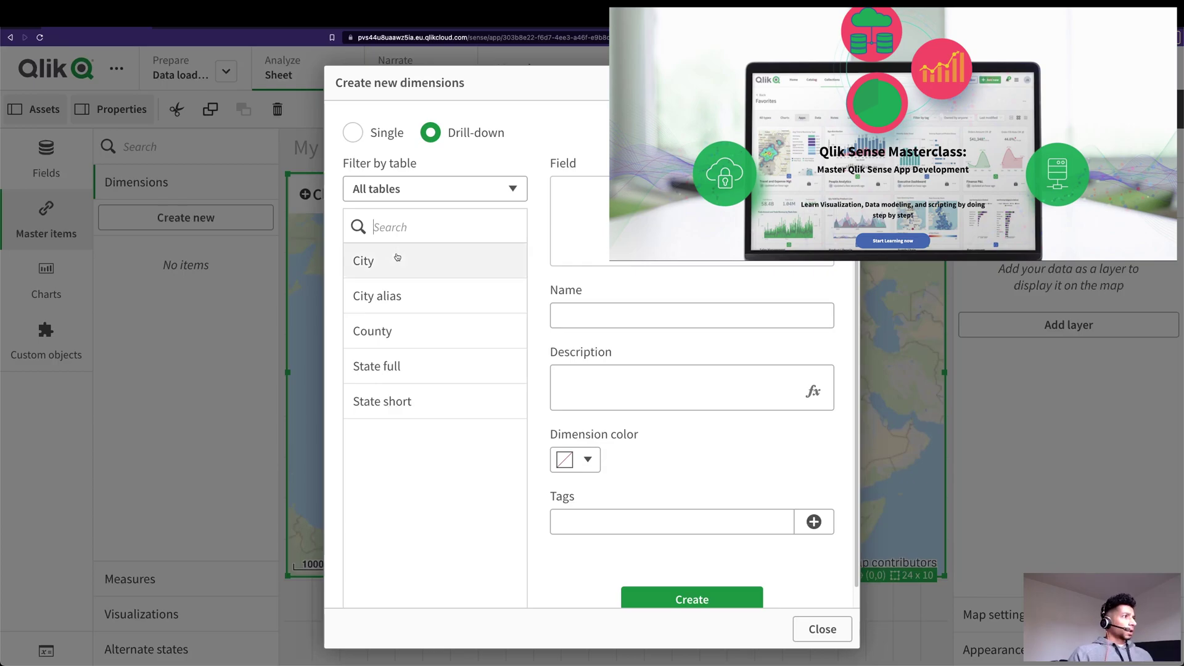
click(398, 267)
click(402, 330)
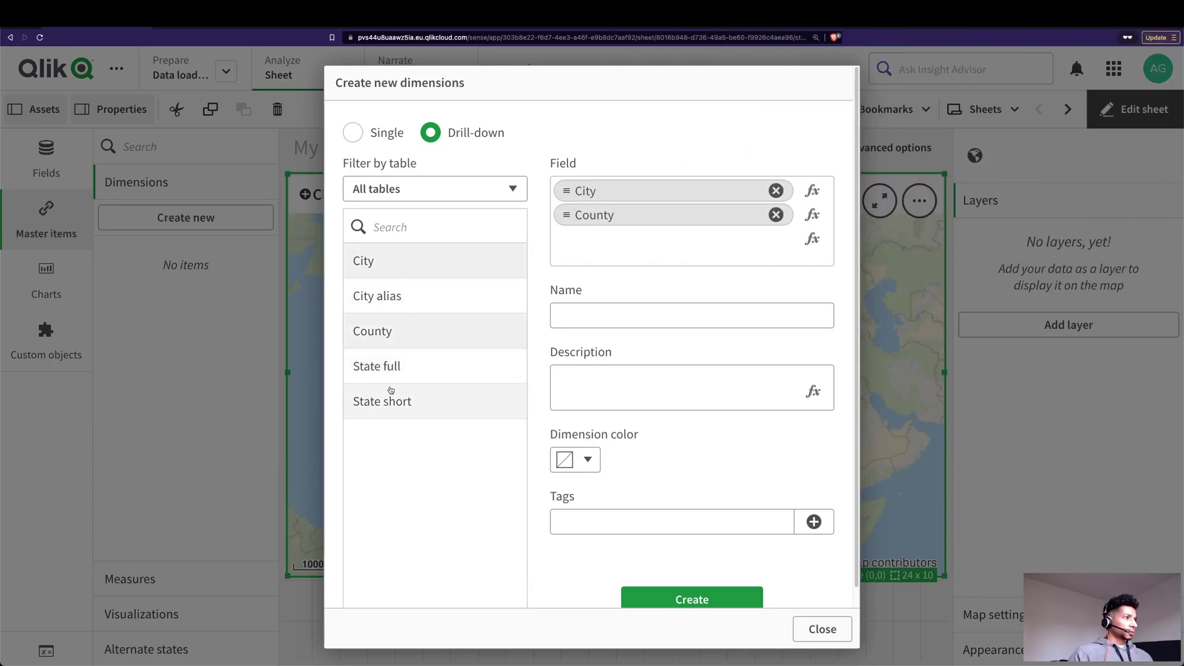
click(405, 371)
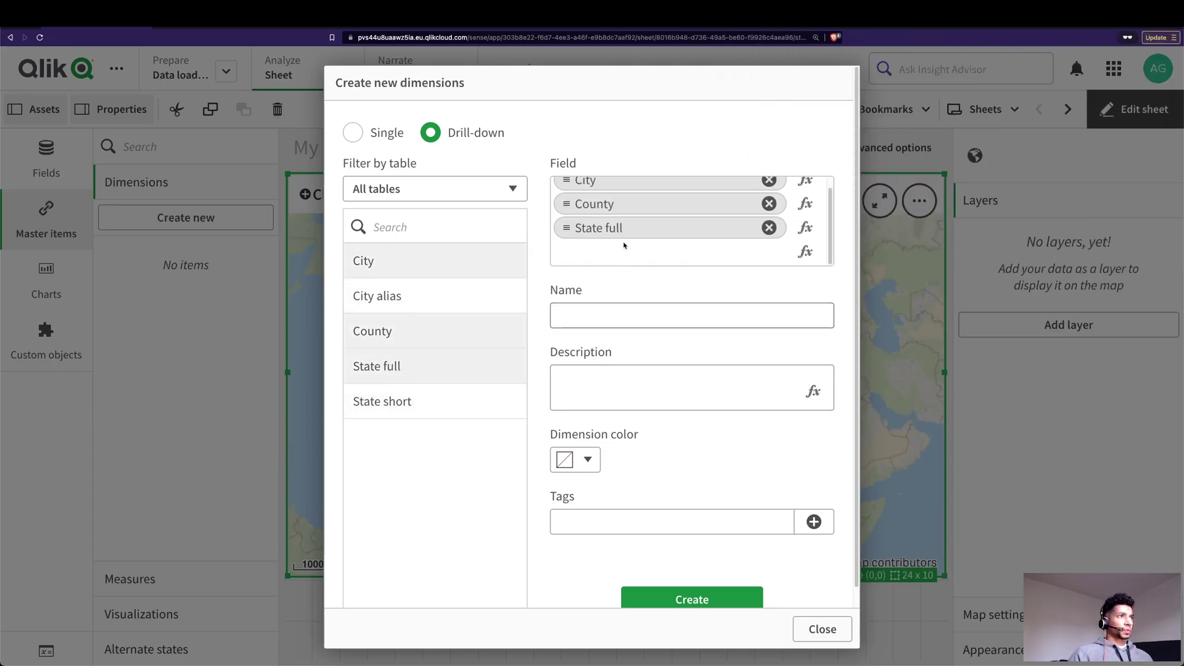
Order the levels State full, County, City, name it 'region drill' and create it.
scroll(615, 240, up, 1)
drag(566, 214, 565, 191)
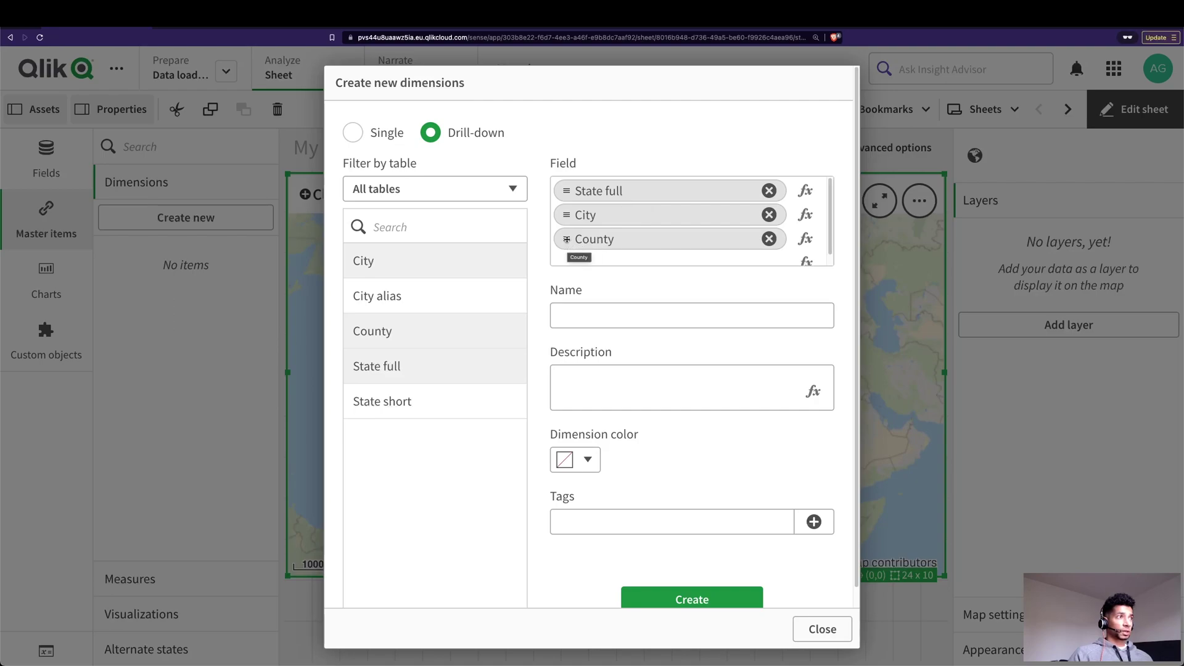
drag(566, 240, 566, 216)
click(576, 314)
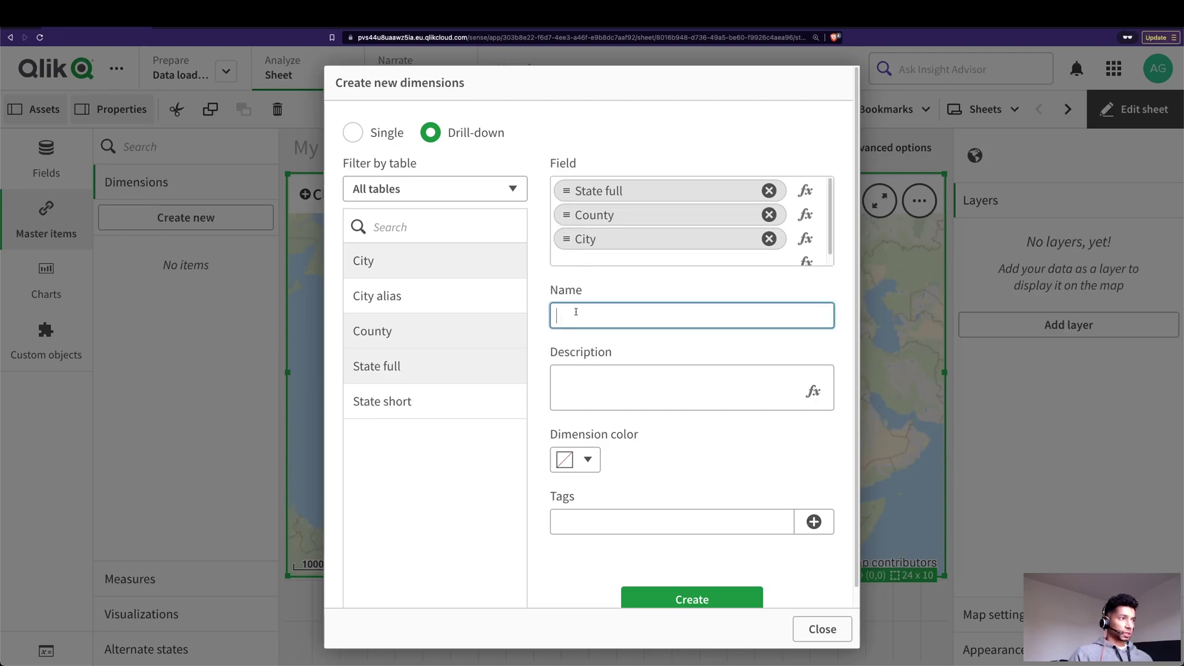
text(region drill)
key(Return)
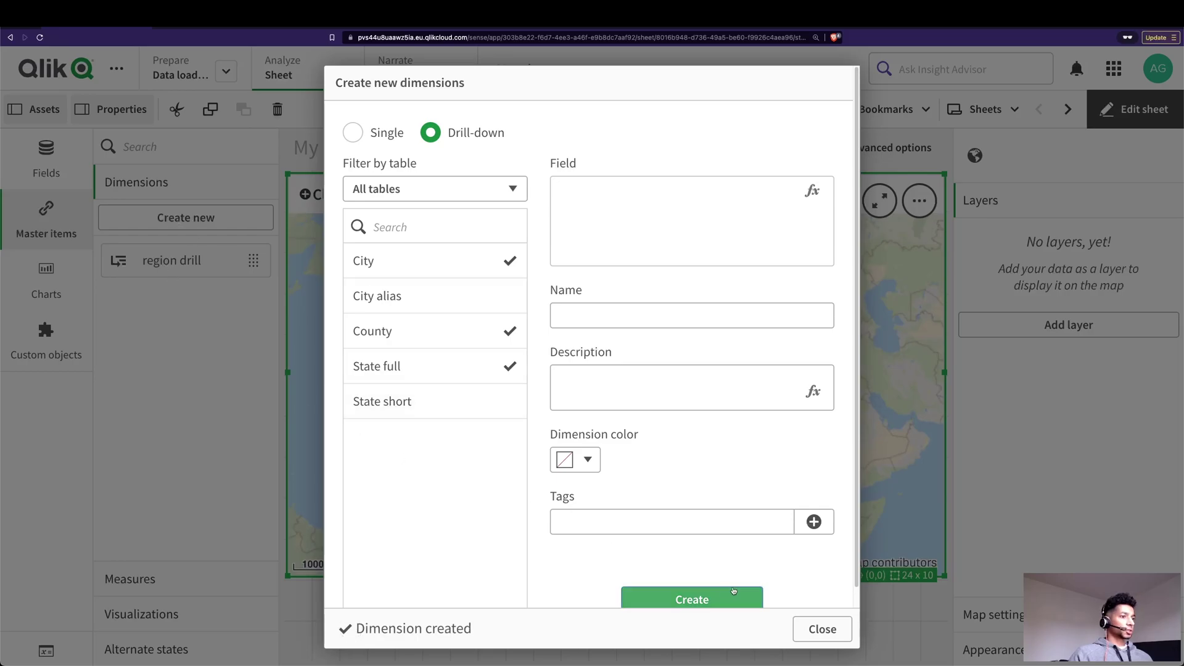
click(1065, 226)
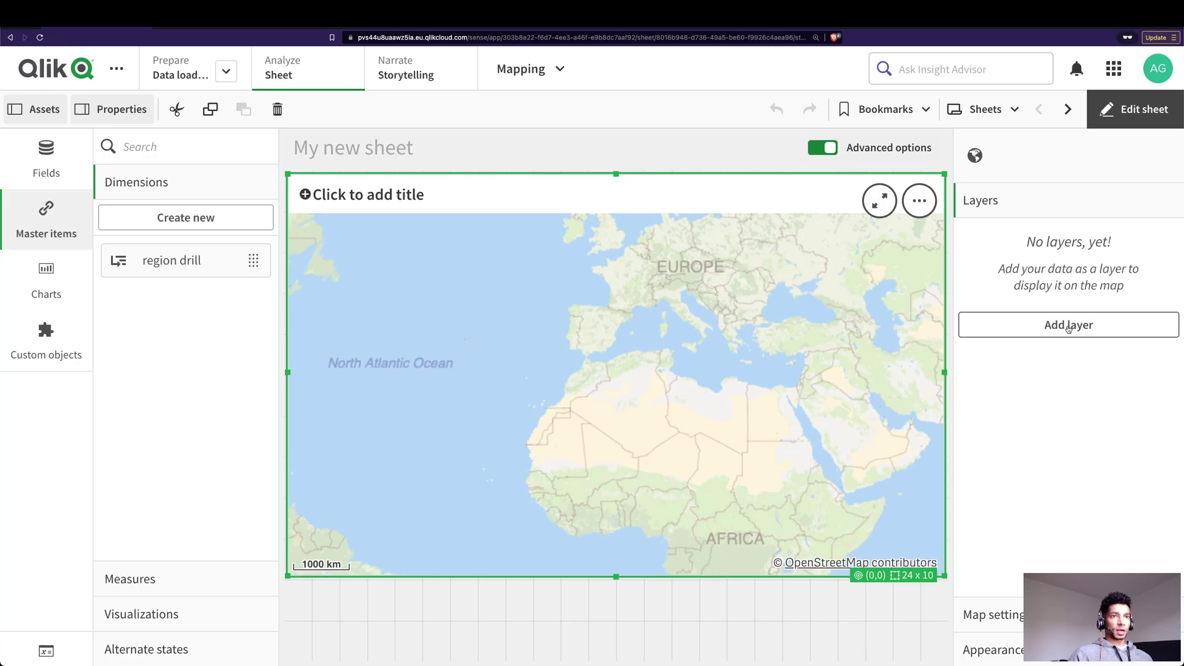
Add an area layer to the map using the region drill master dimension.
click(1067, 329)
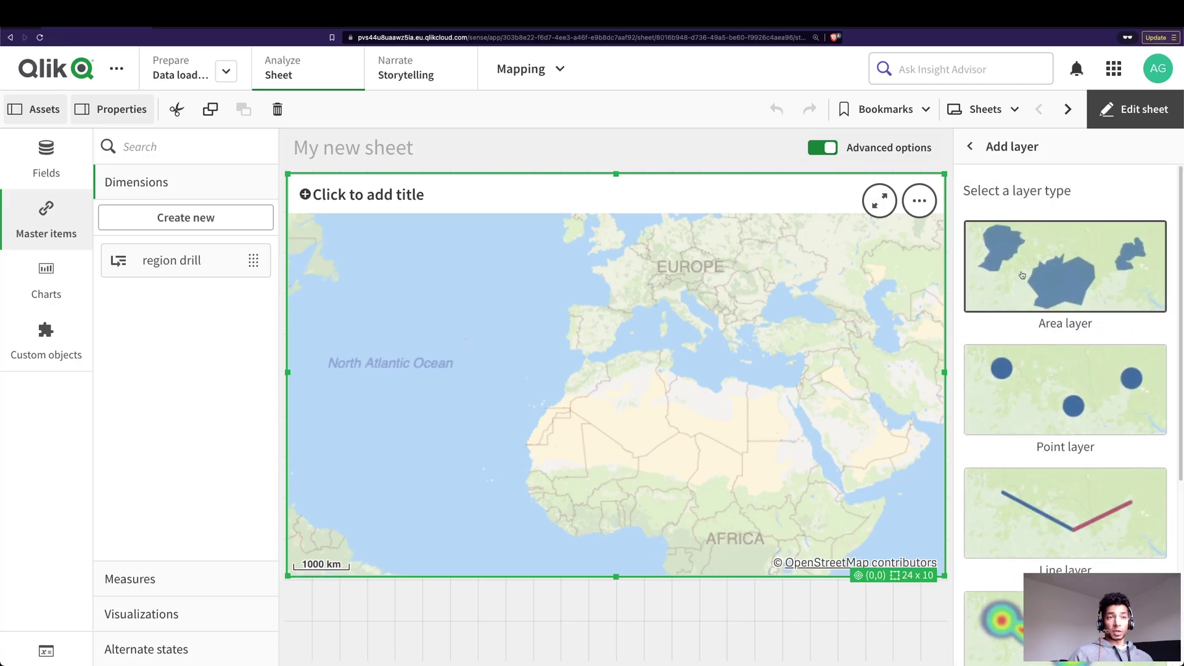
click(1022, 276)
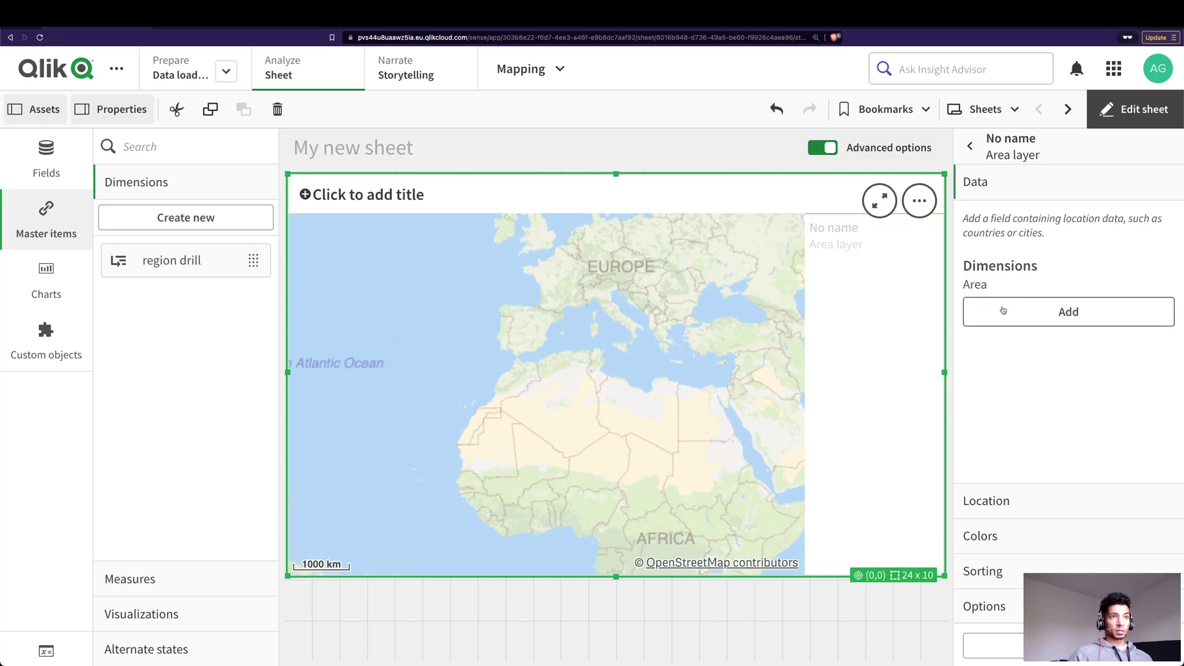
click(1003, 310)
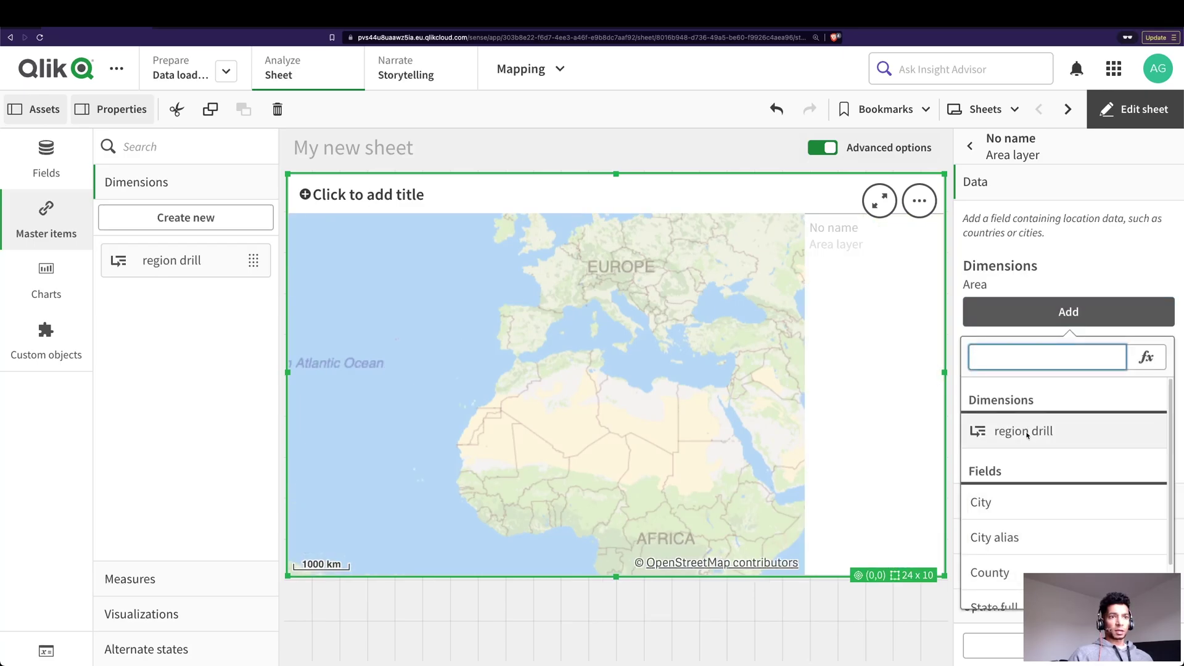
click(1027, 435)
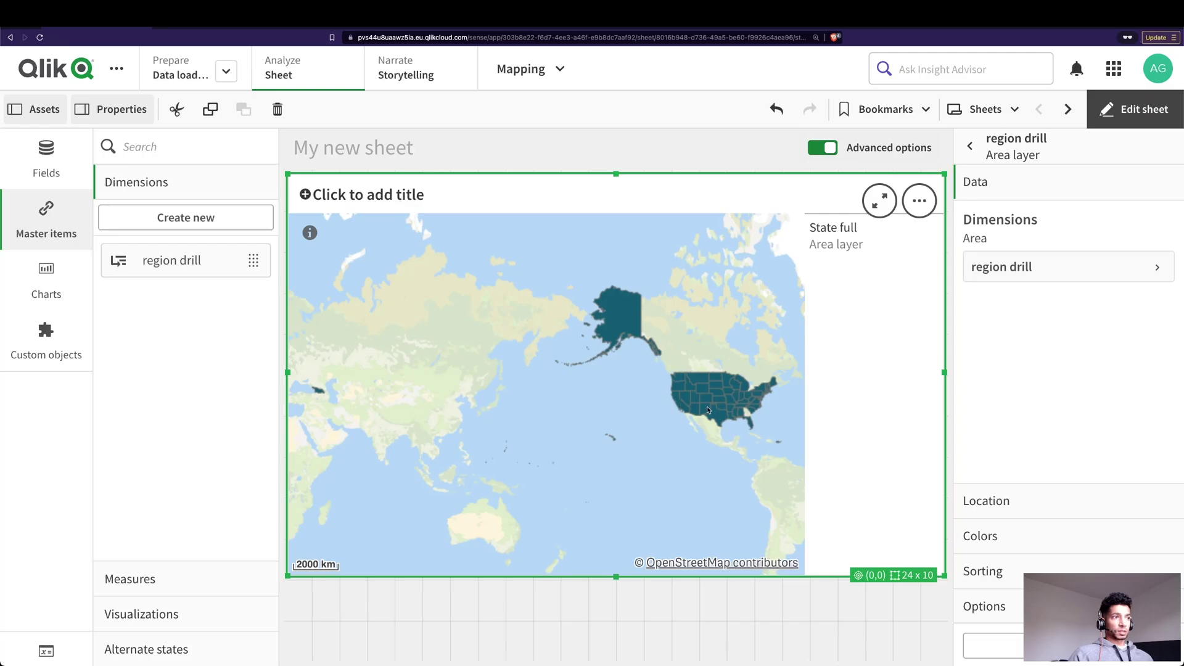
scroll(744, 427, down, 3)
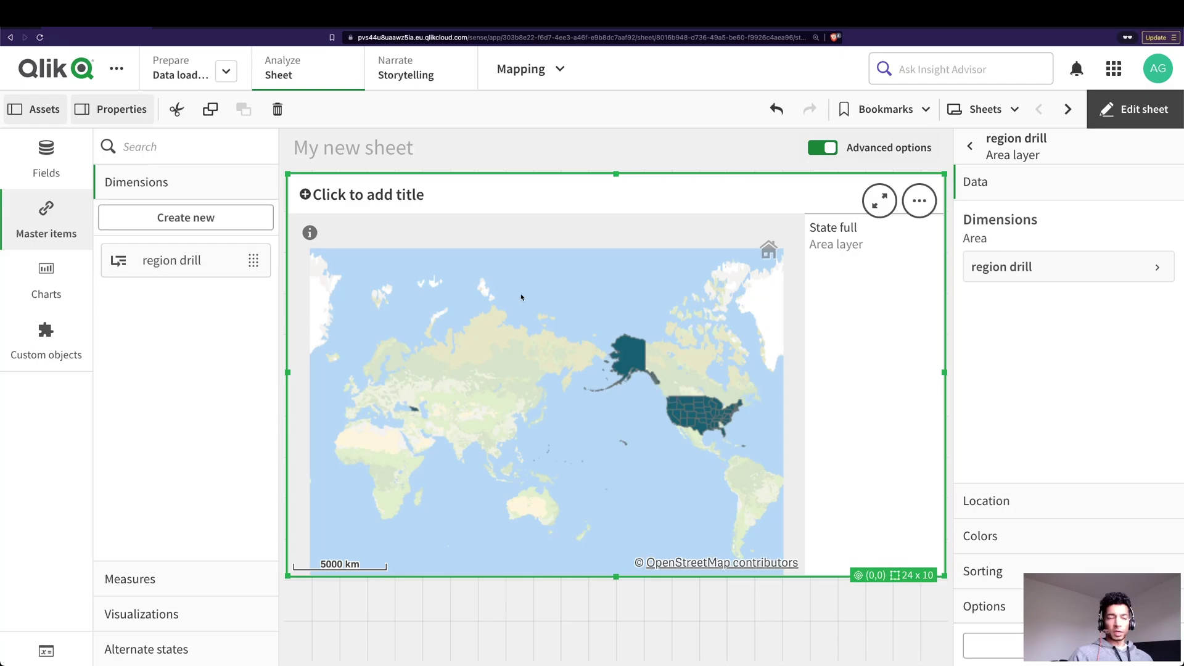
scroll(714, 439, up, 3)
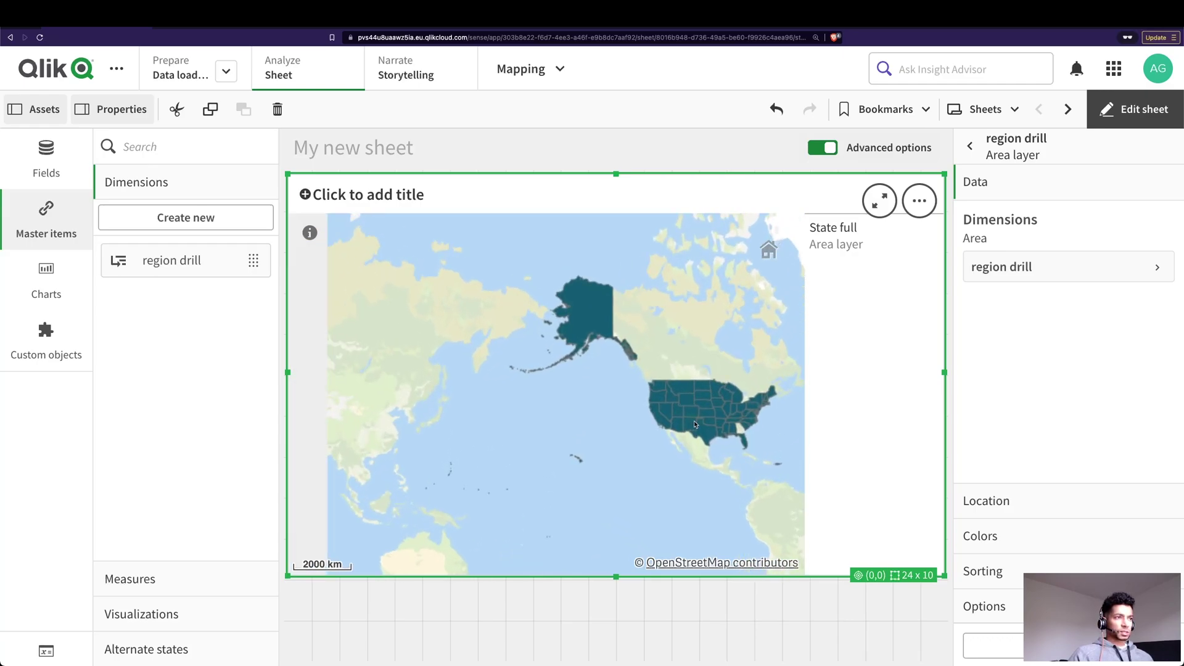
scroll(695, 424, down, 2)
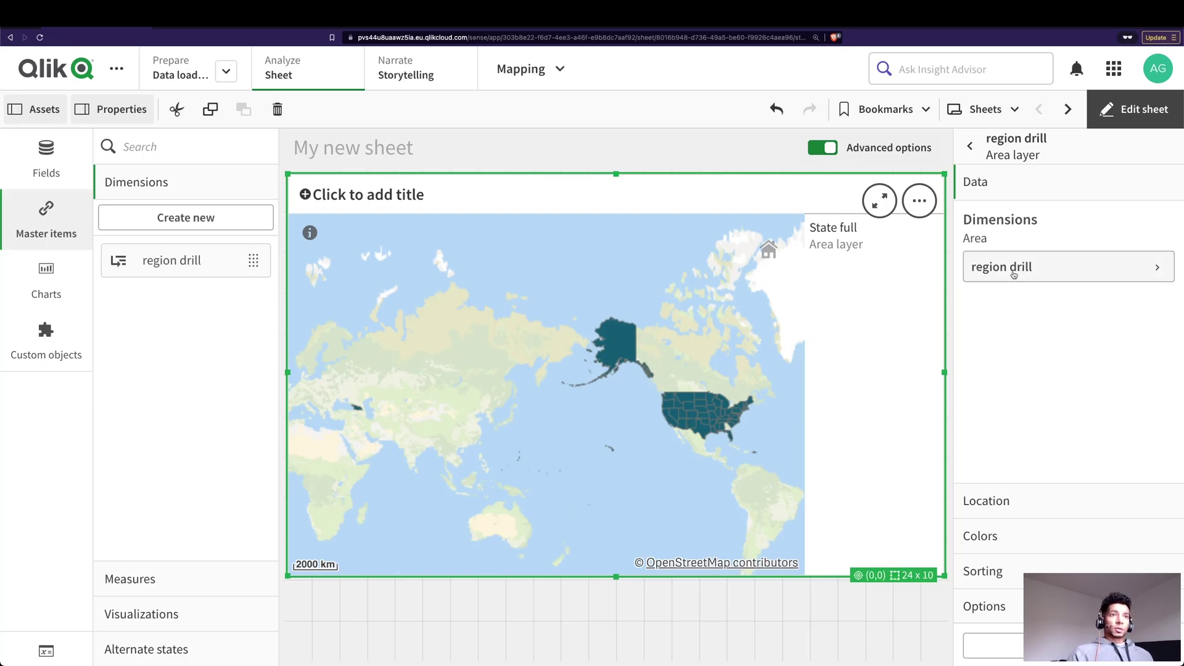
Set the area layer's location field to State full.
click(1013, 274)
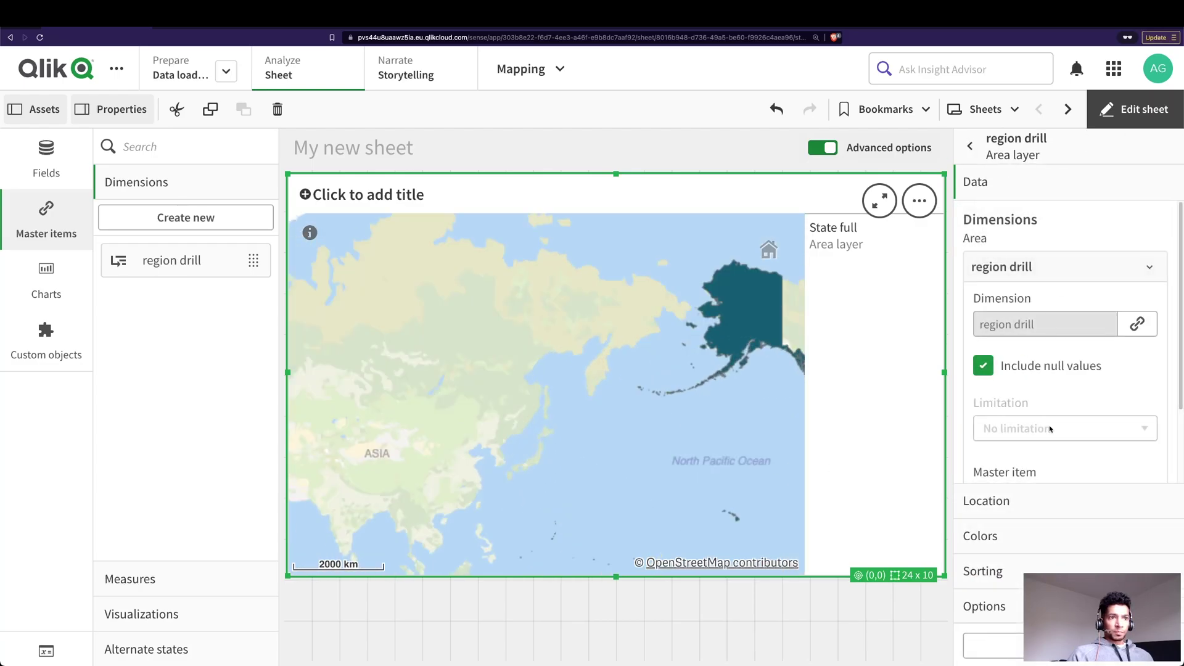
scroll(1050, 429, down, 2)
click(1016, 500)
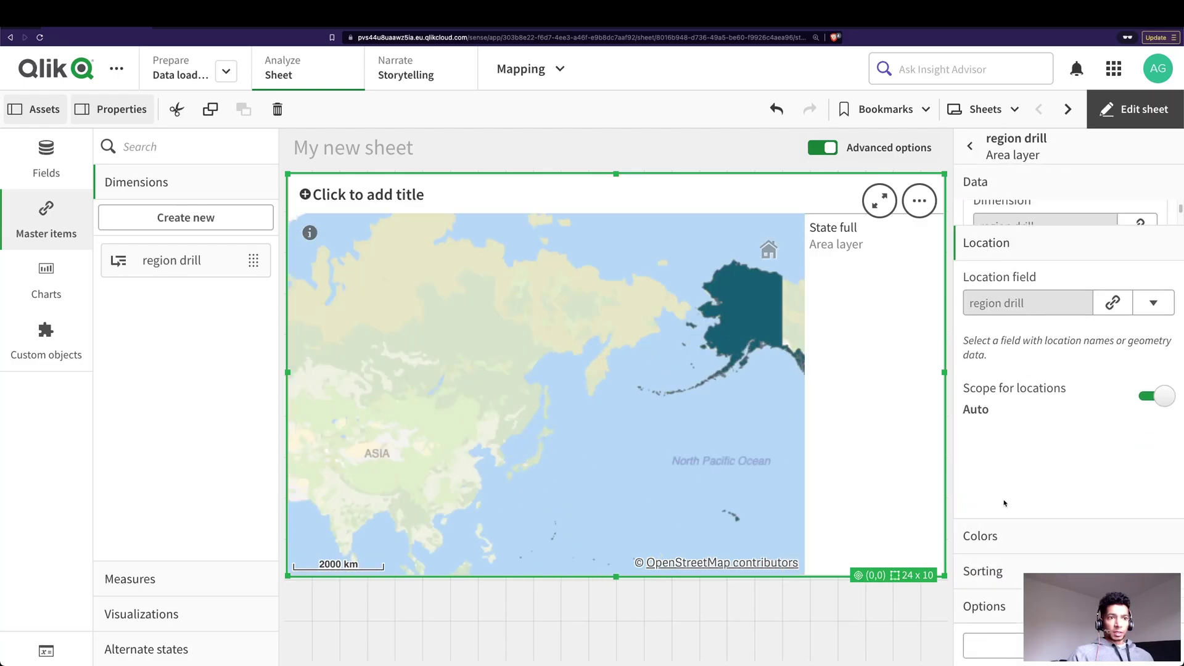
click(1141, 283)
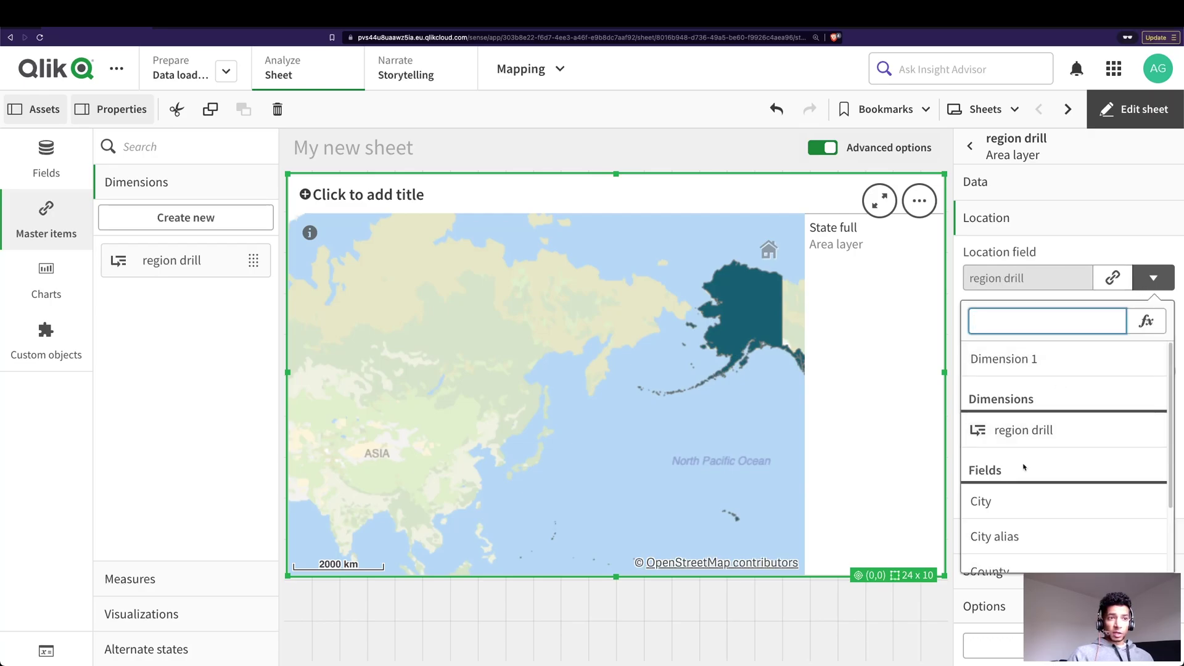
scroll(1025, 493, down, 2)
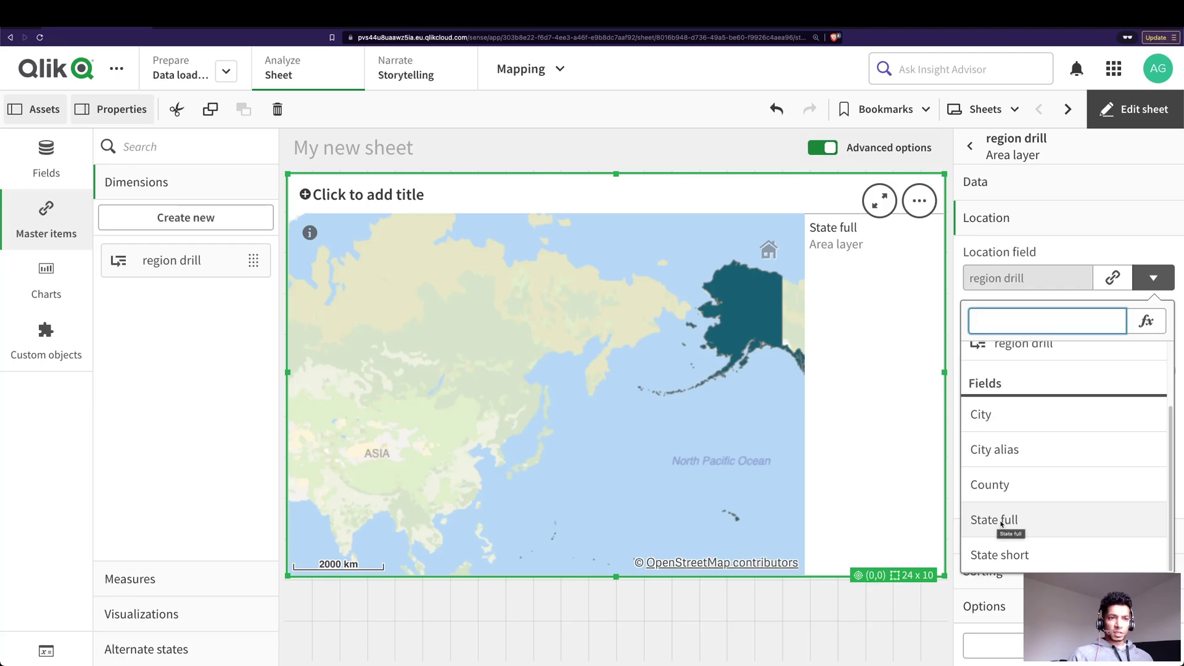
click(1002, 524)
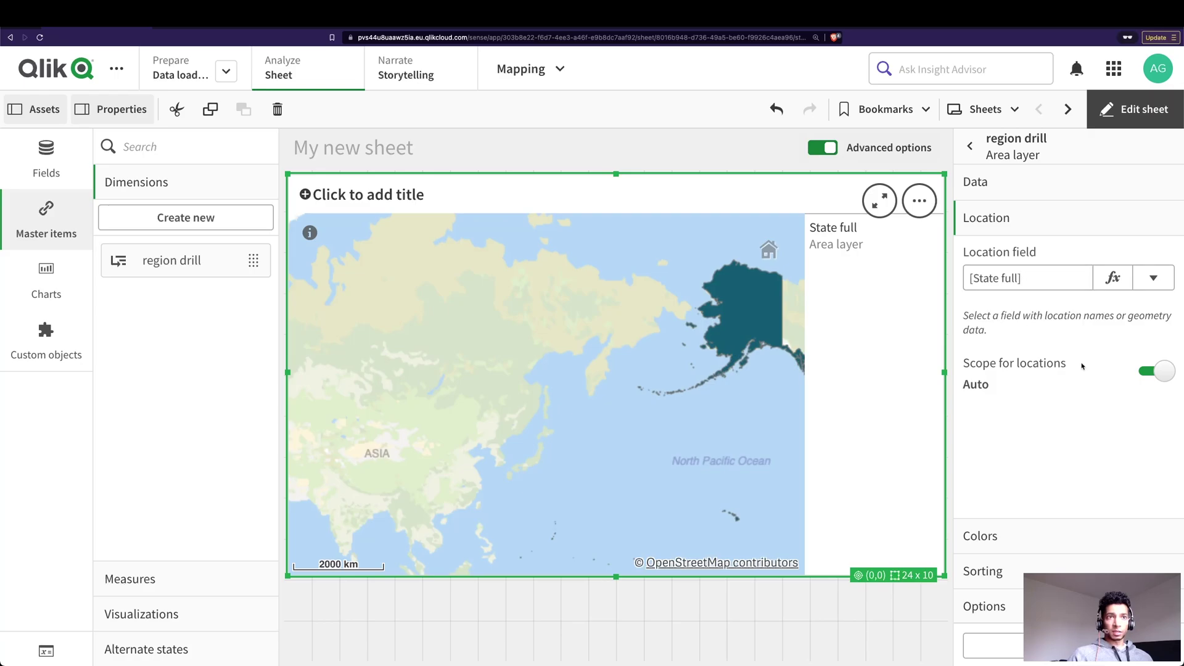
Use a custom scope of Administrative area (Level 1) in country 'US', then exit edit mode.
click(1143, 374)
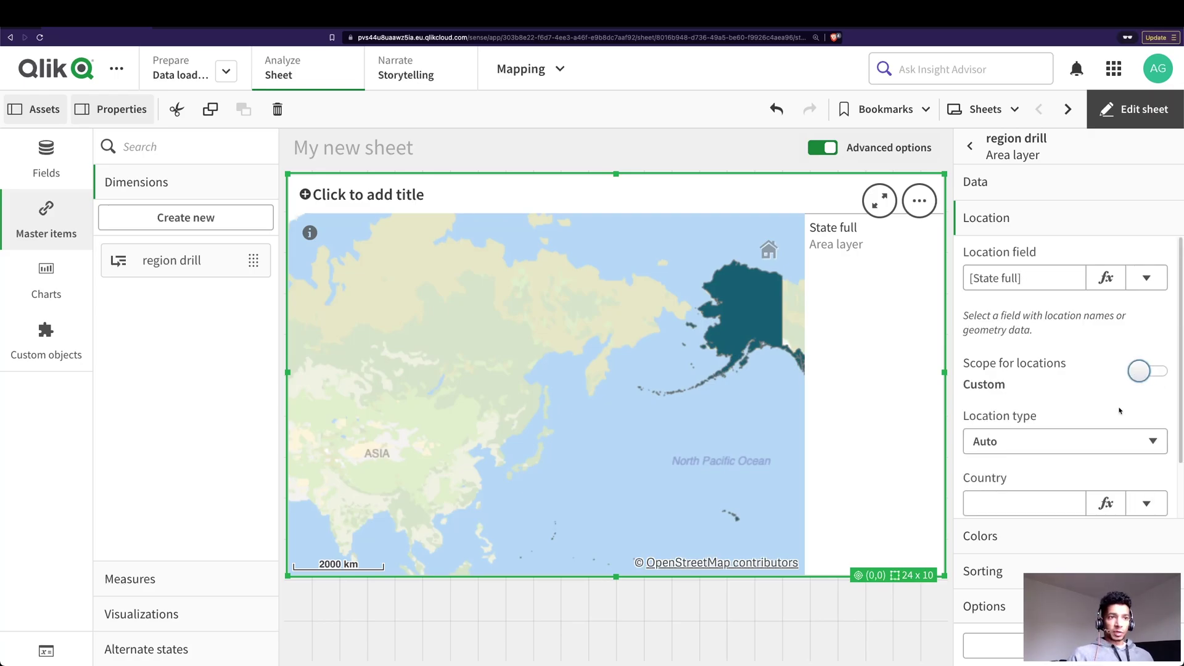
click(1144, 371)
click(1144, 370)
scroll(1145, 376, down, 1)
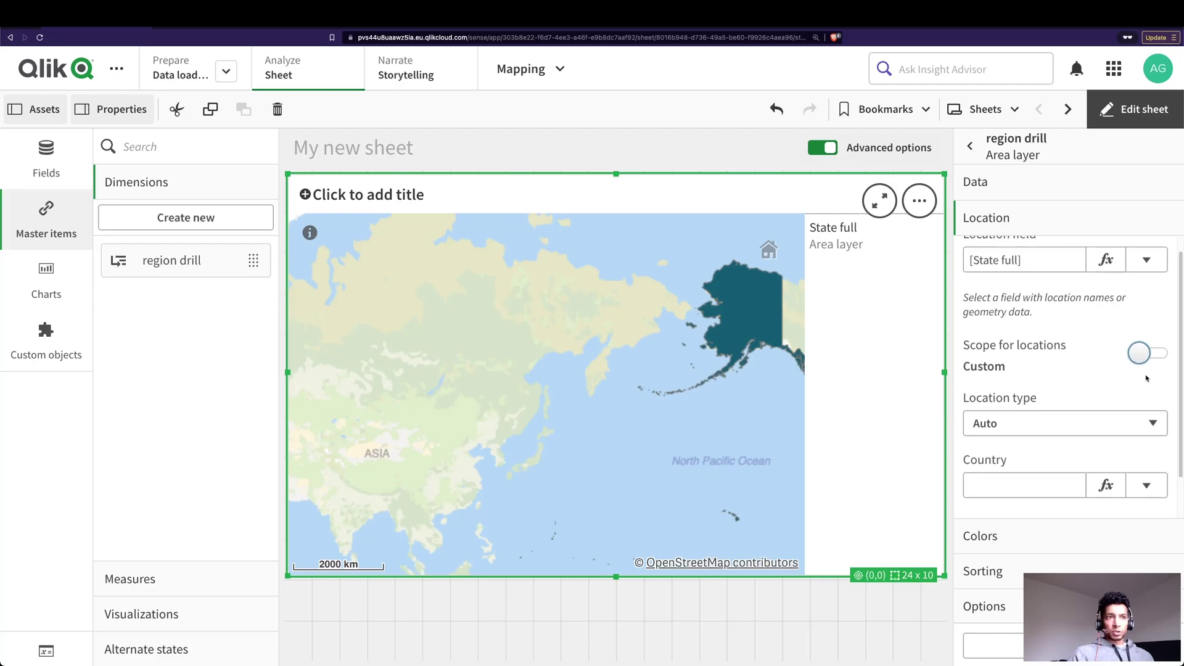
scroll(1145, 378, down, 2)
click(1001, 376)
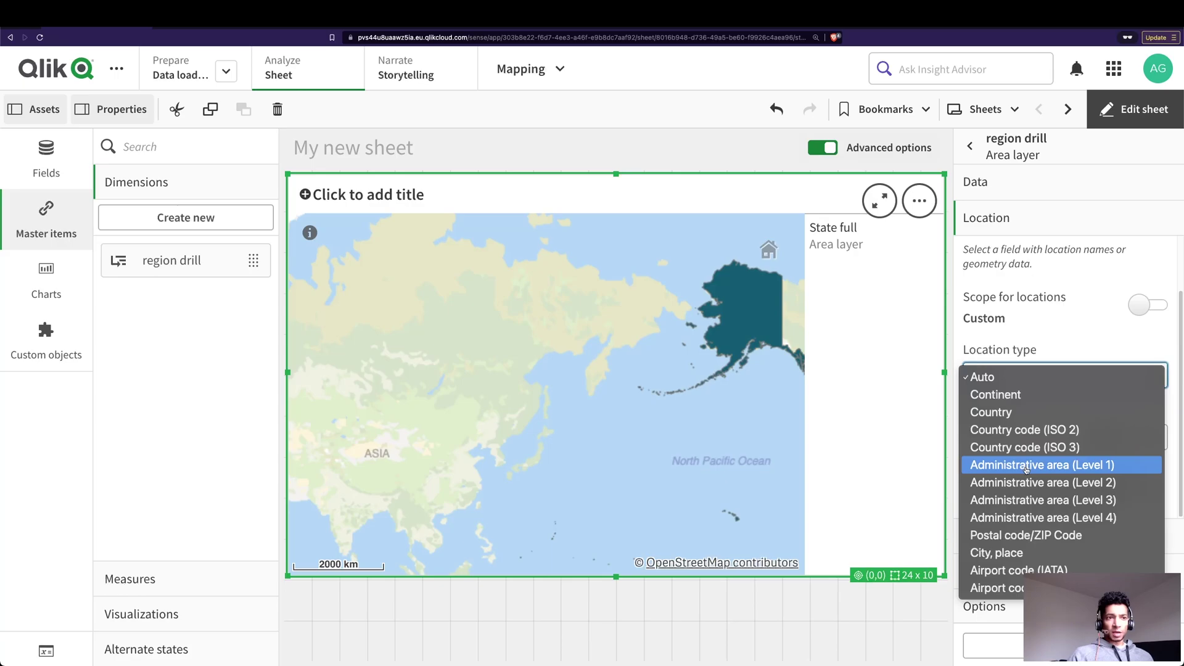
click(1026, 465)
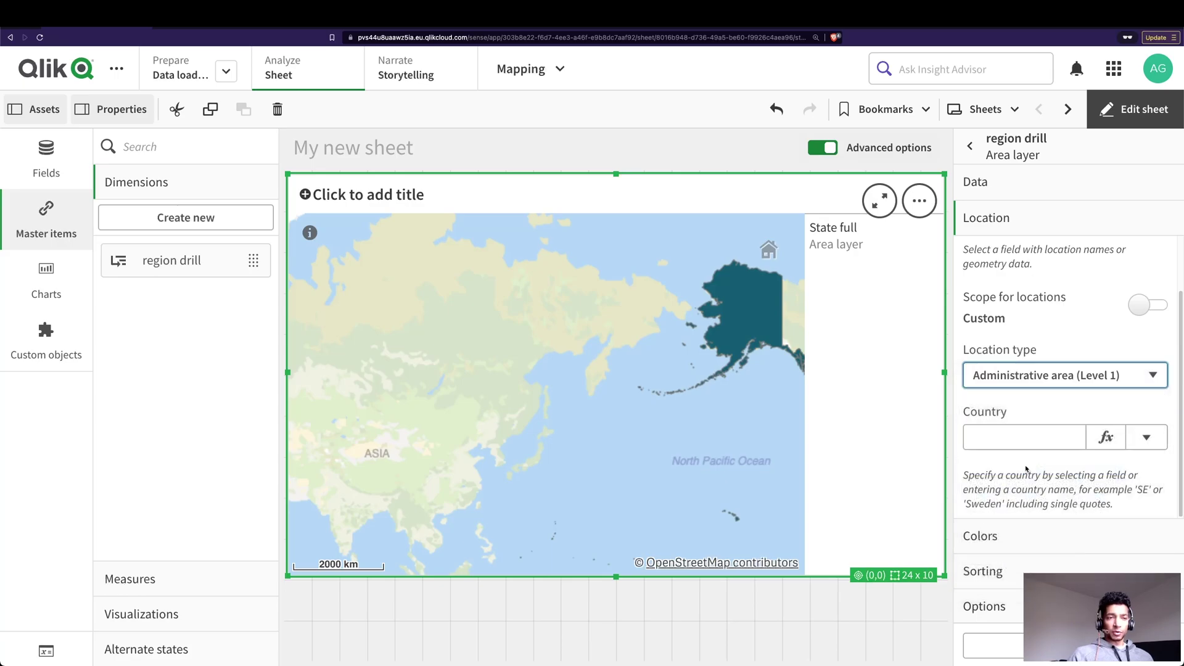
click(1012, 438)
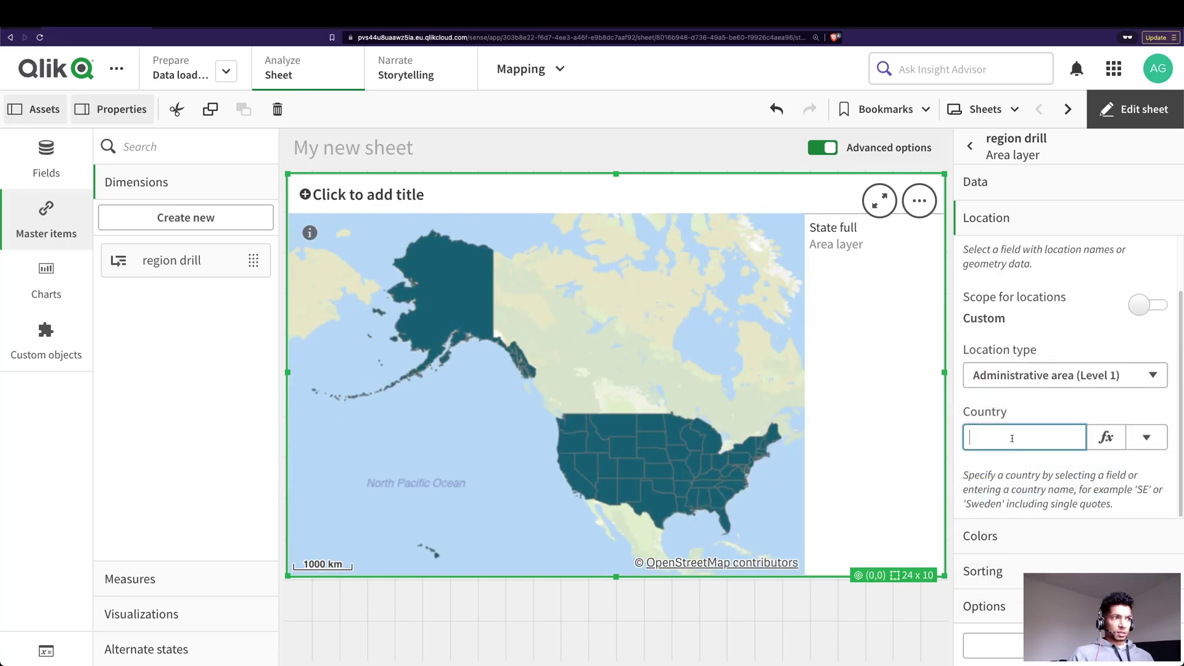
text('US)
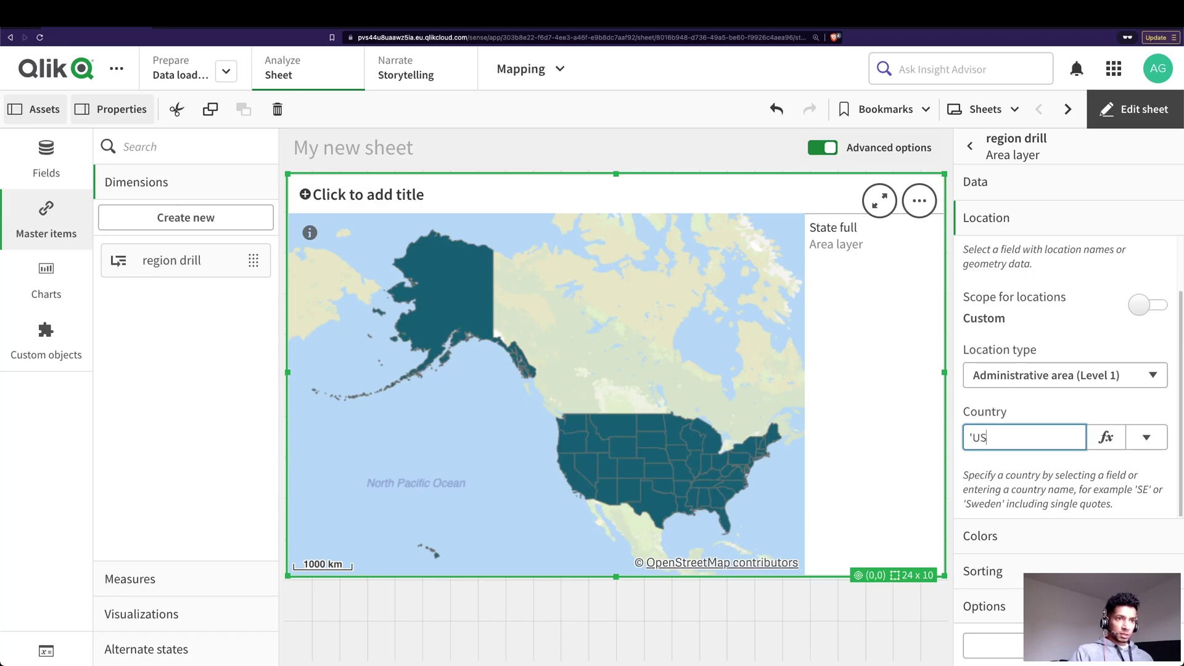
text(')
key(Return)
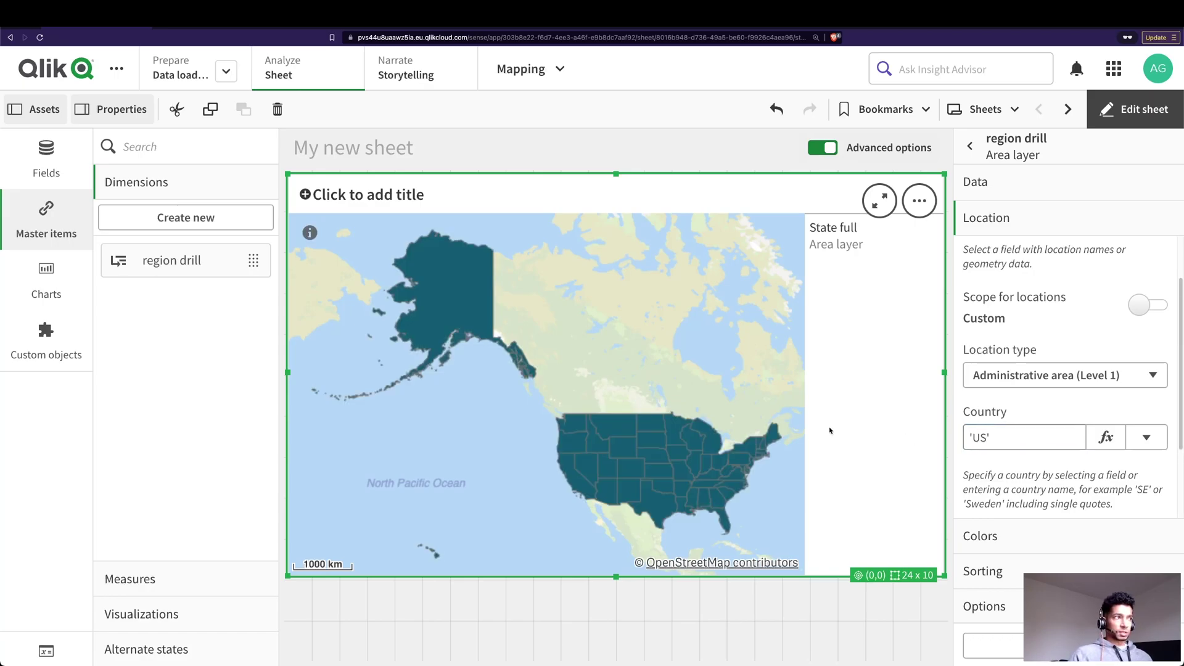
key(ctrl+e)
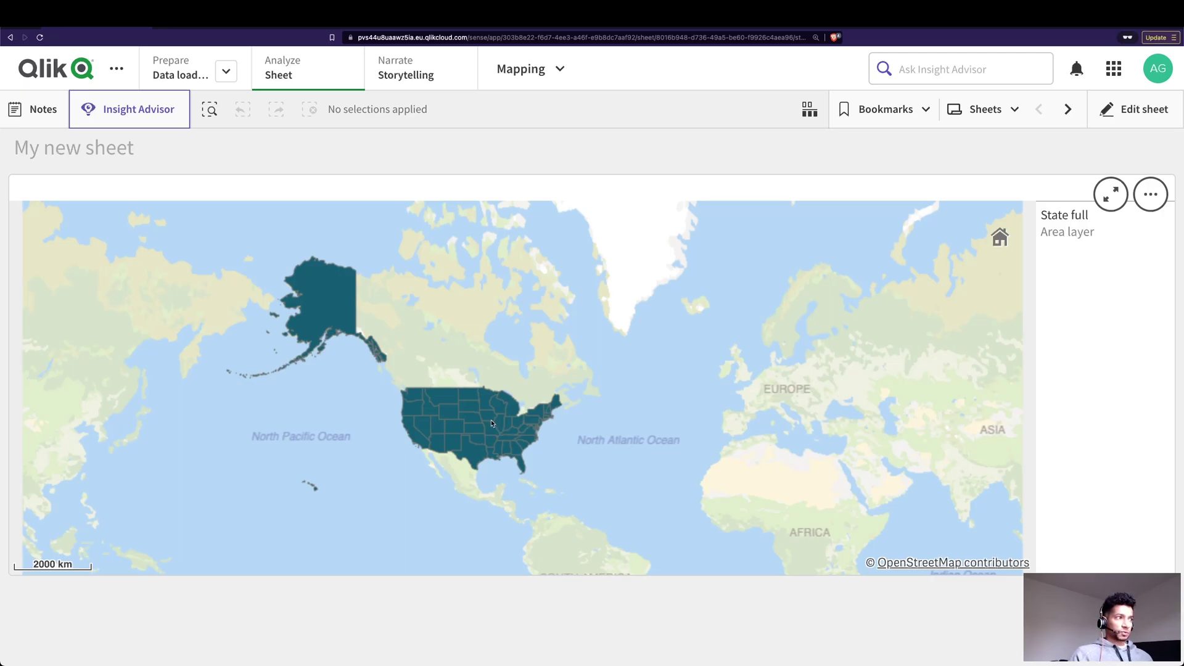
Put My new sheet back into edit mode with the map's region drill layer showing.
mouse_move(450, 419)
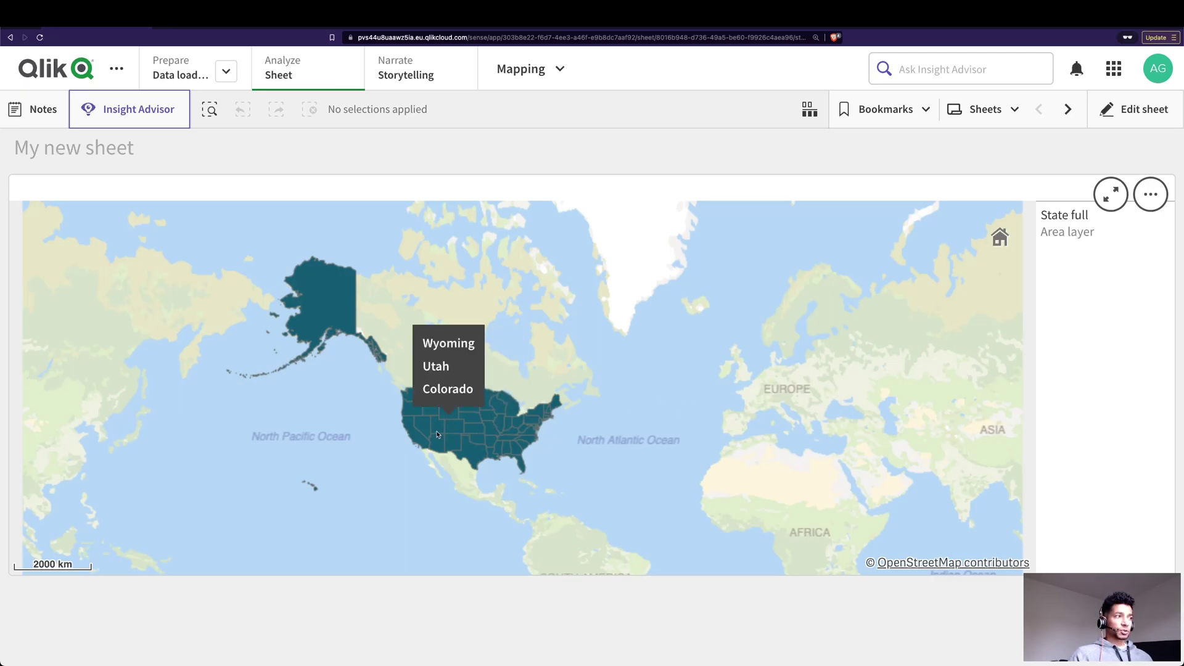
key(ctrl+e)
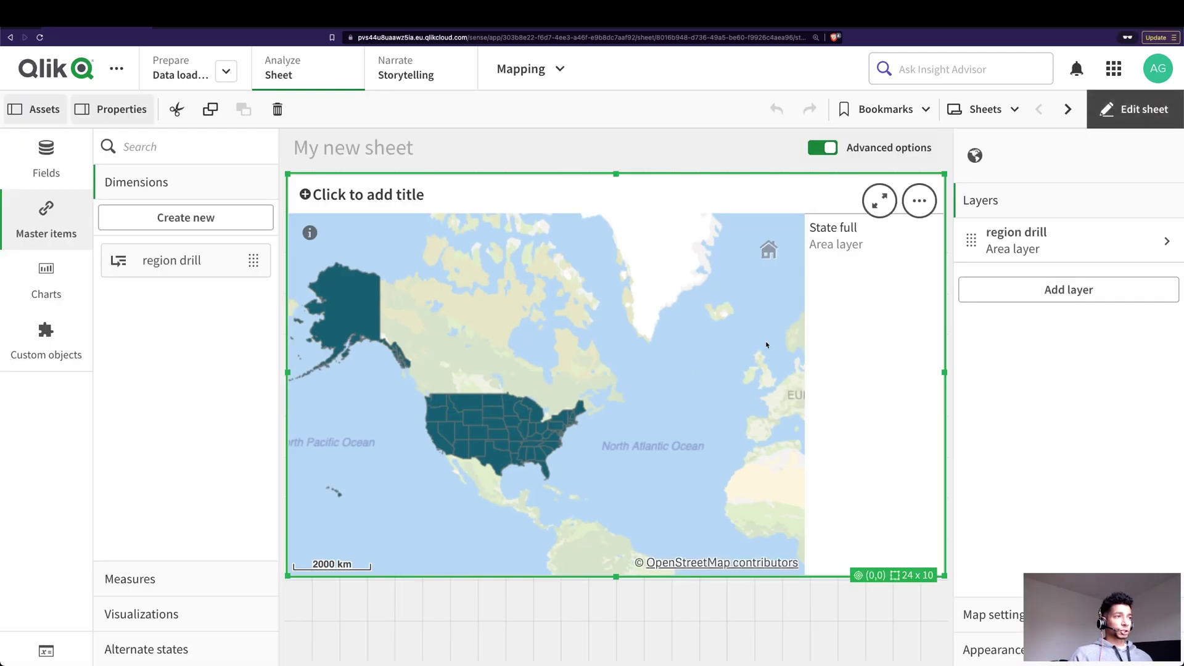
drag(607, 384, 823, 346)
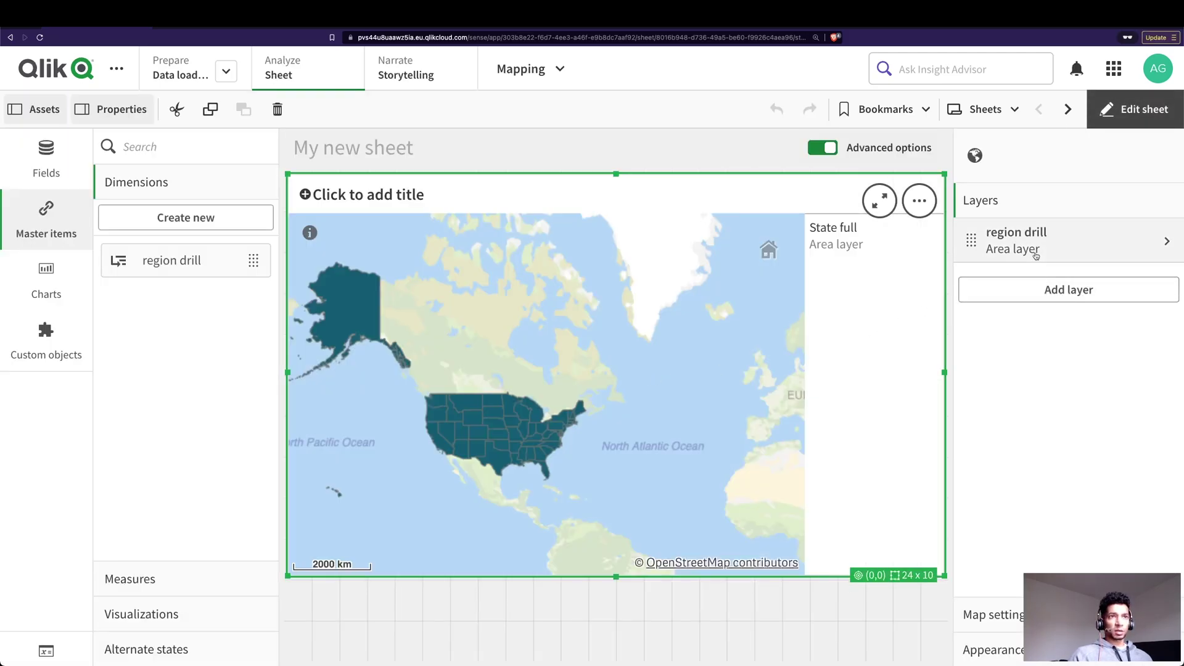
Colour the region drill layer by dimension using the 100 colors scheme.
click(983, 259)
click(981, 507)
click(1035, 358)
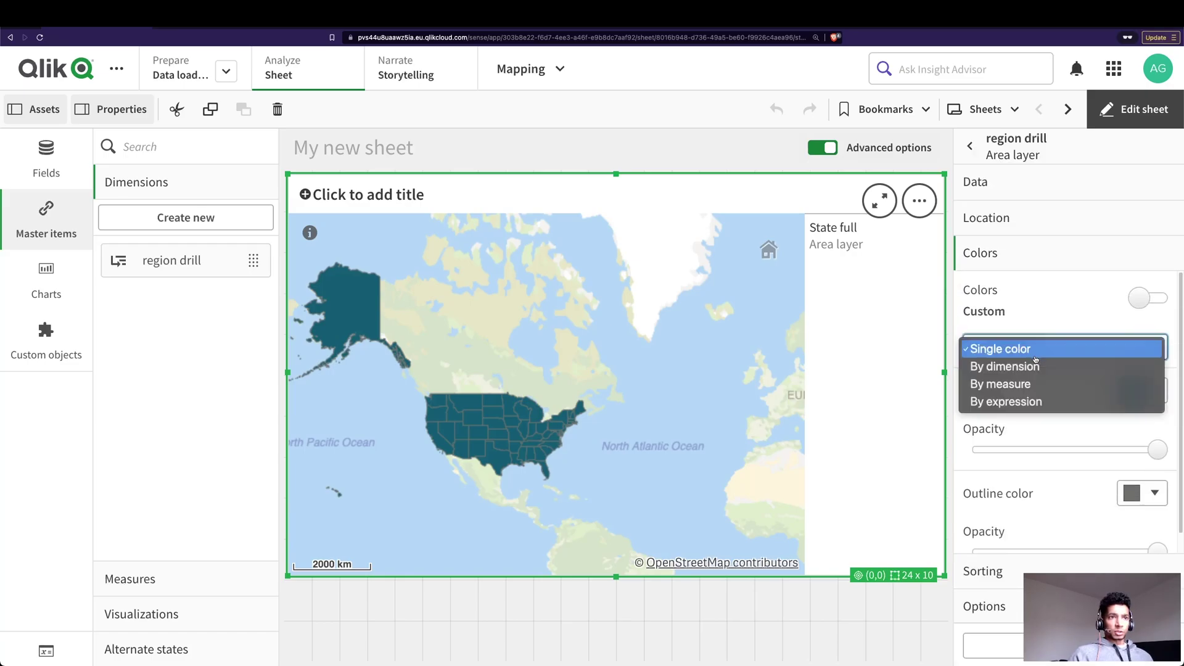
click(1029, 368)
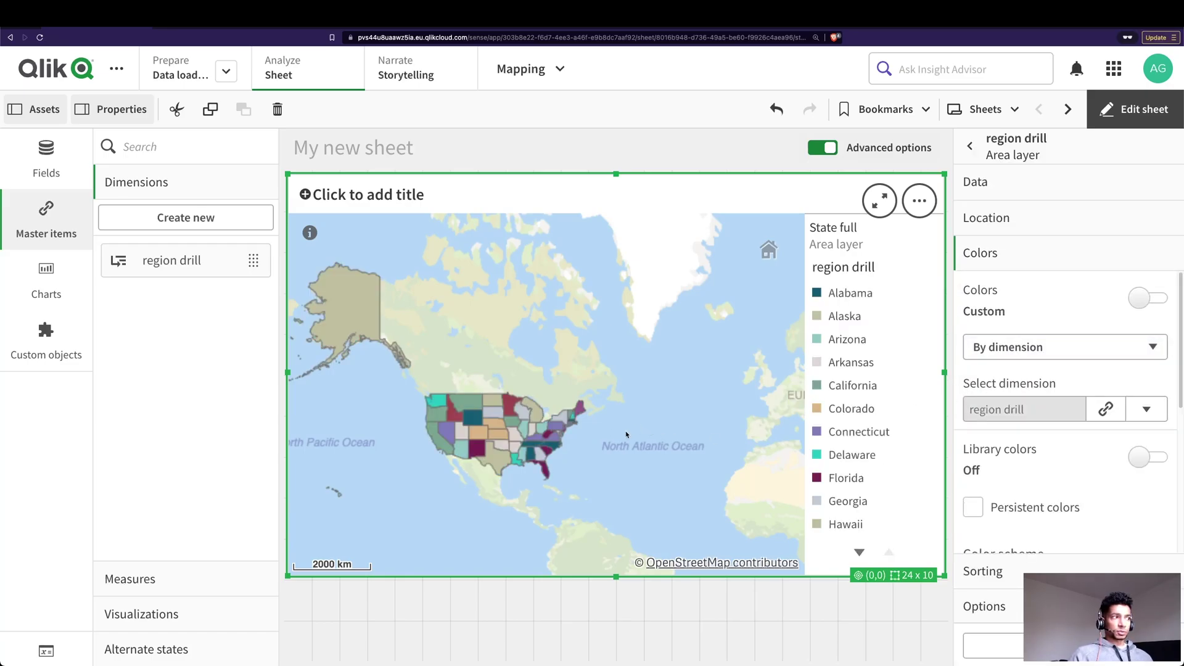
scroll(1104, 437, down, 2)
click(1070, 435)
scroll(1070, 435, down, 3)
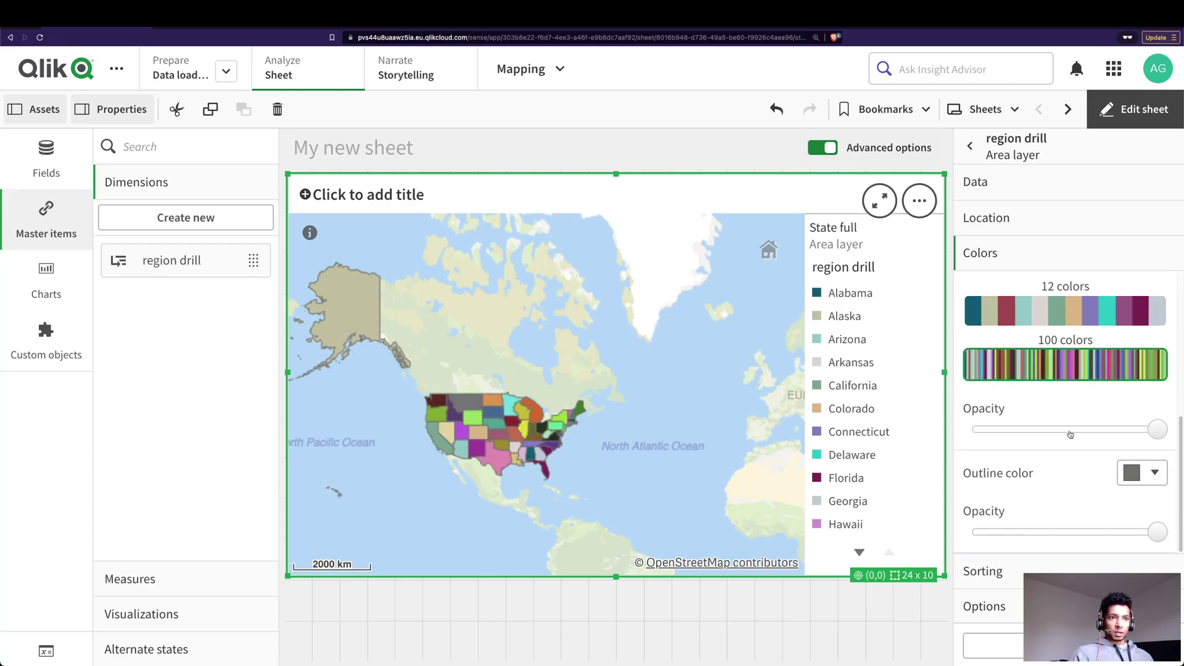
Turn on state labels and restrict visible drill-down levels to State full only.
click(1015, 599)
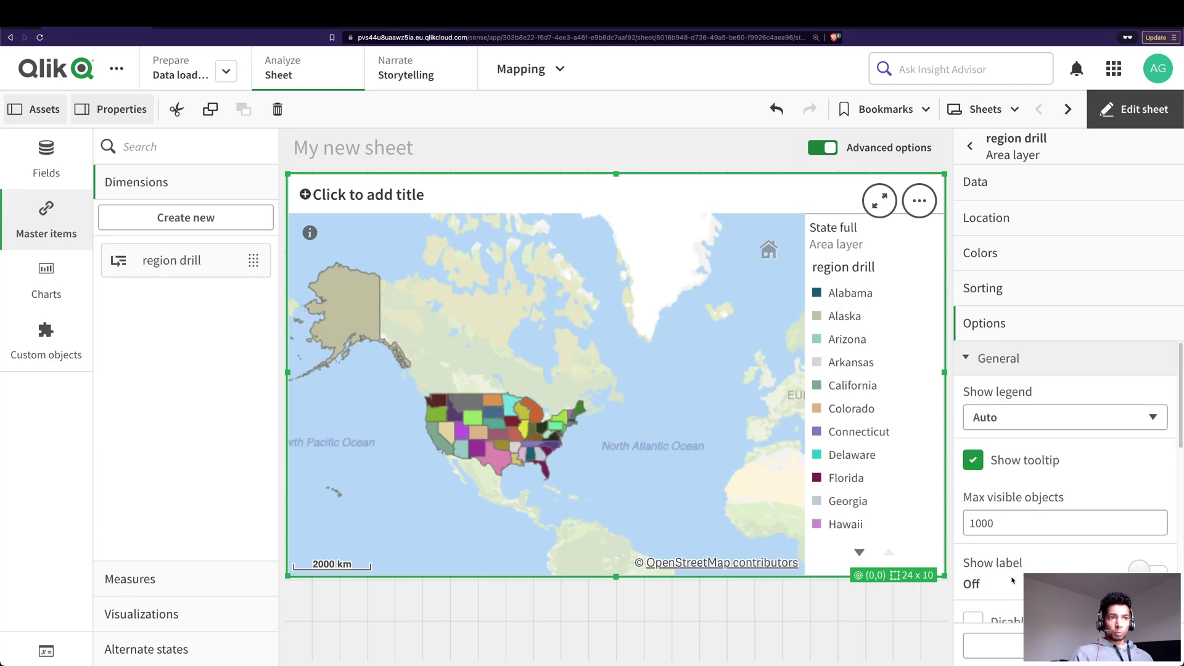
scroll(996, 472, down, 1)
click(1148, 548)
scroll(987, 512, down, 1)
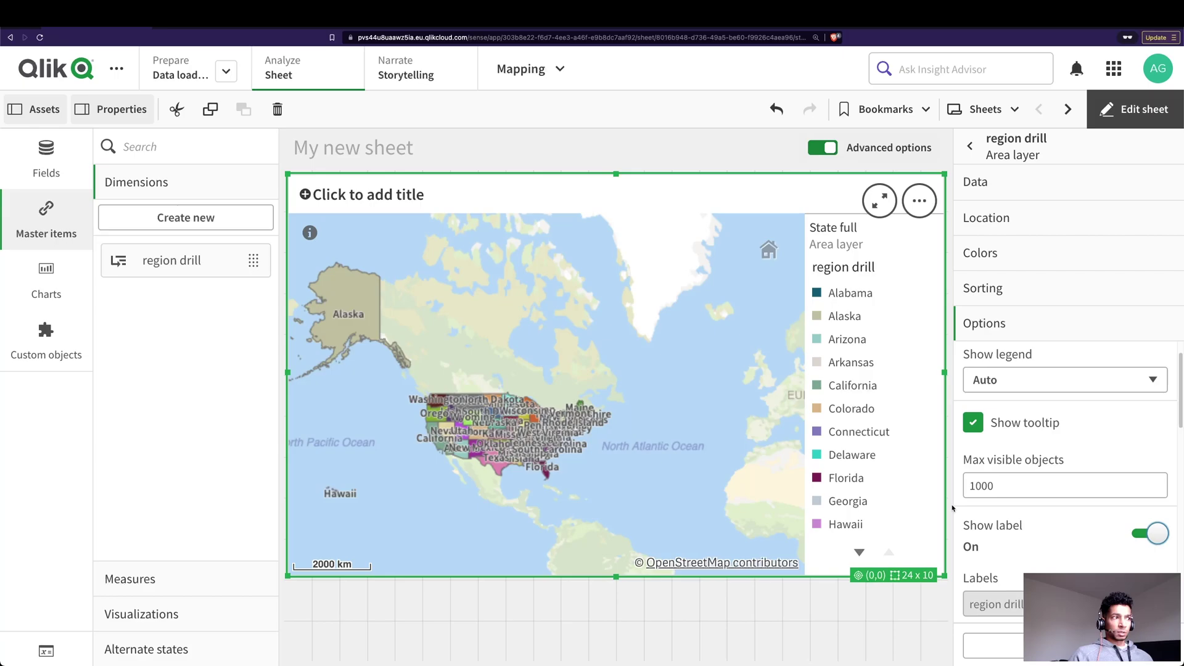
scroll(475, 459, up, 3)
scroll(1039, 454, down, 5)
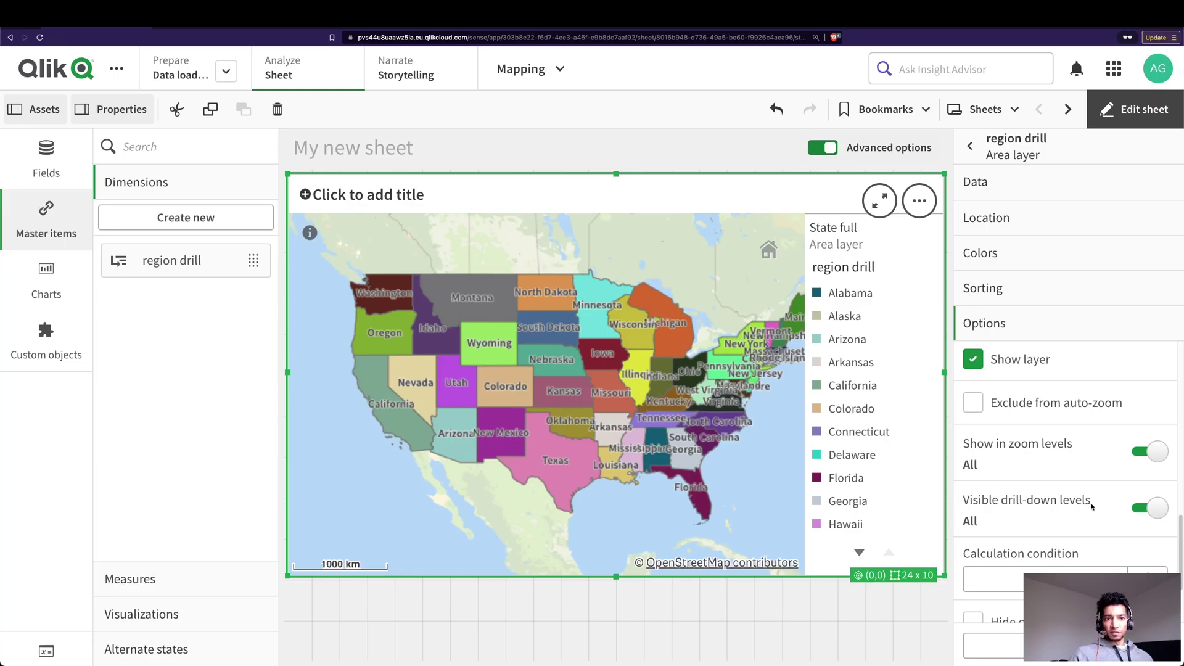
scroll(1081, 526, down, 1)
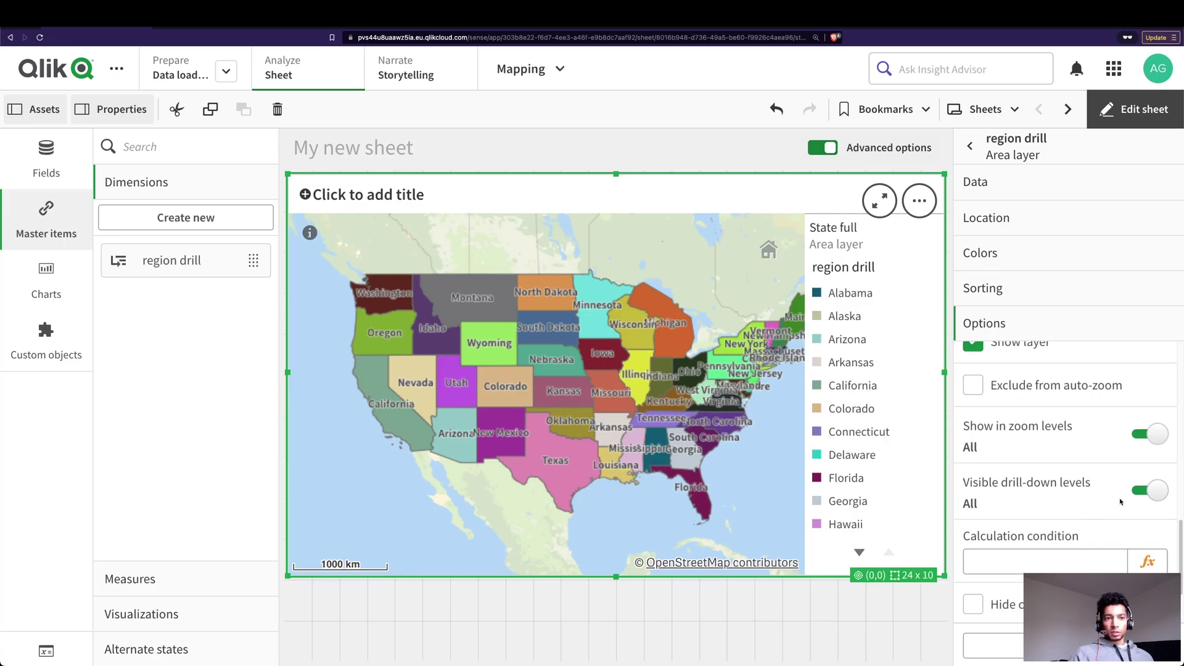
click(1141, 492)
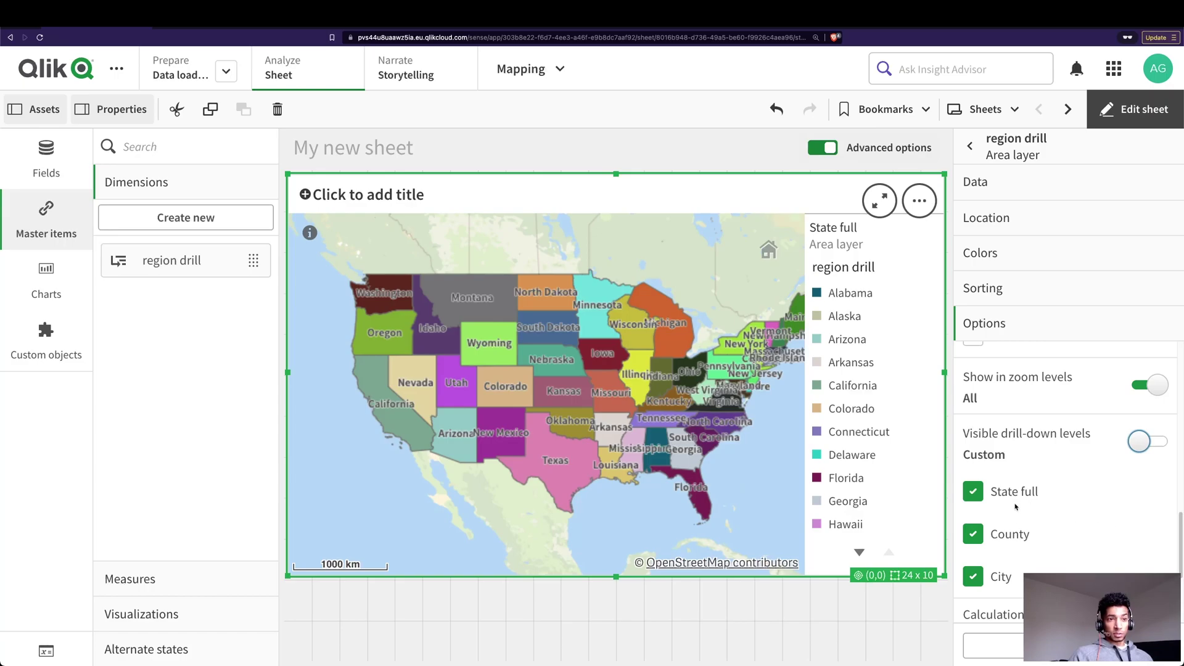
click(973, 534)
click(999, 576)
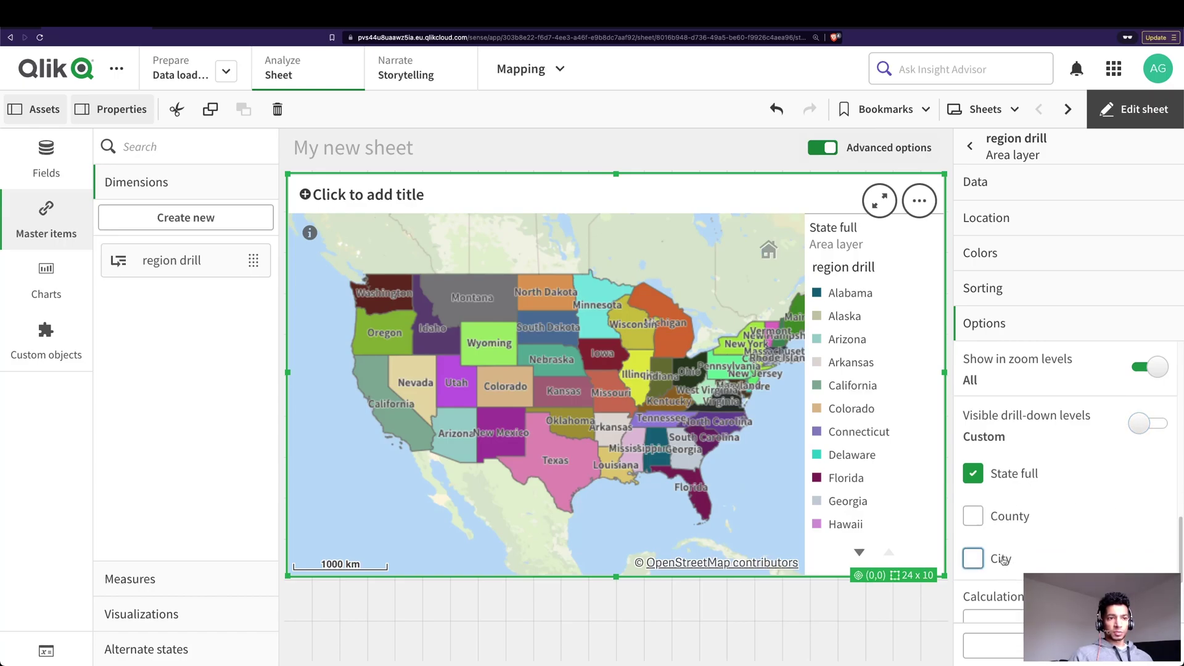
scroll(1049, 530, down, 5)
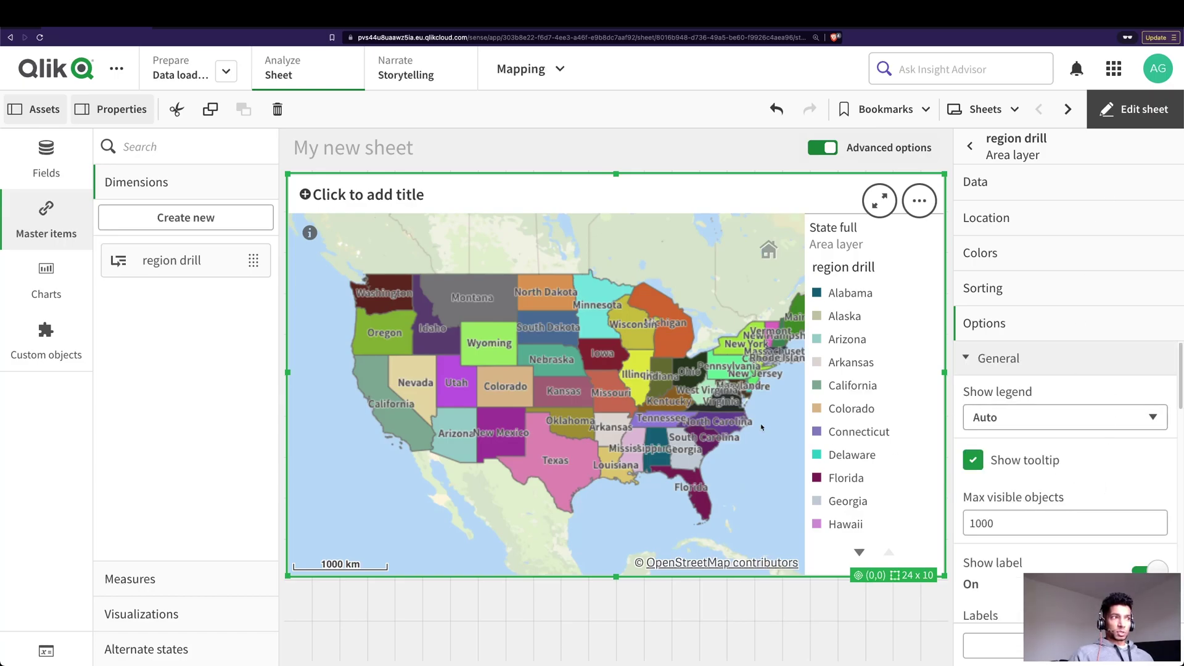
Test drilling into Wisconsin, clear that selection, and return the sheet to edit mode.
click(1129, 114)
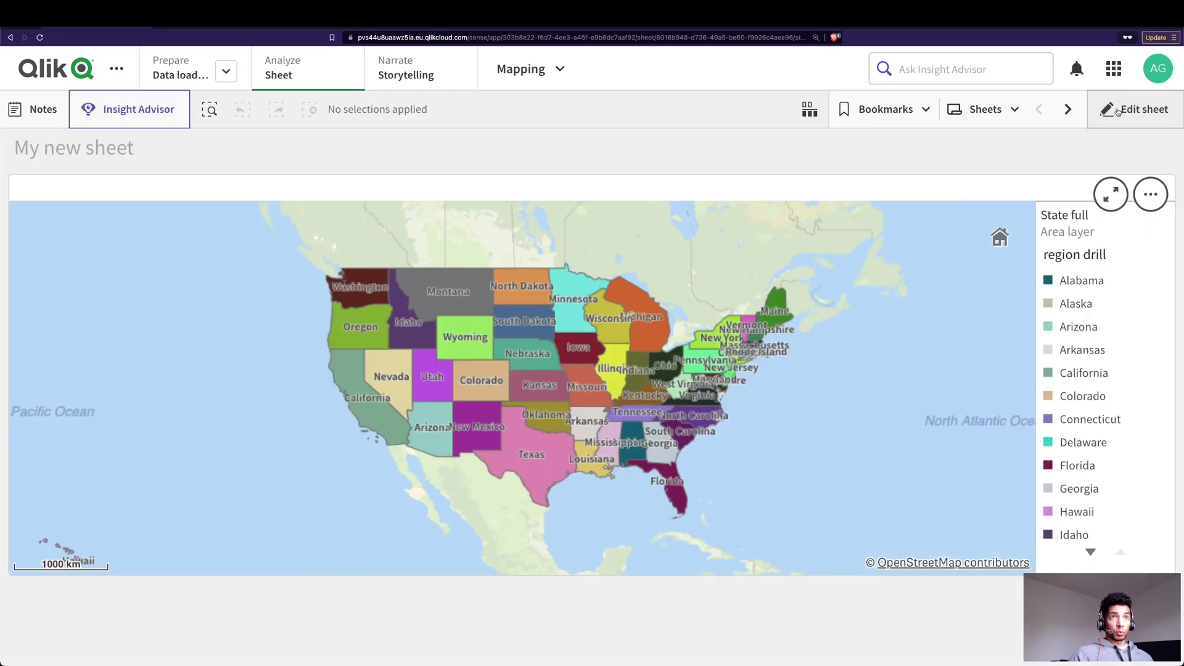
mouse_move(607, 316)
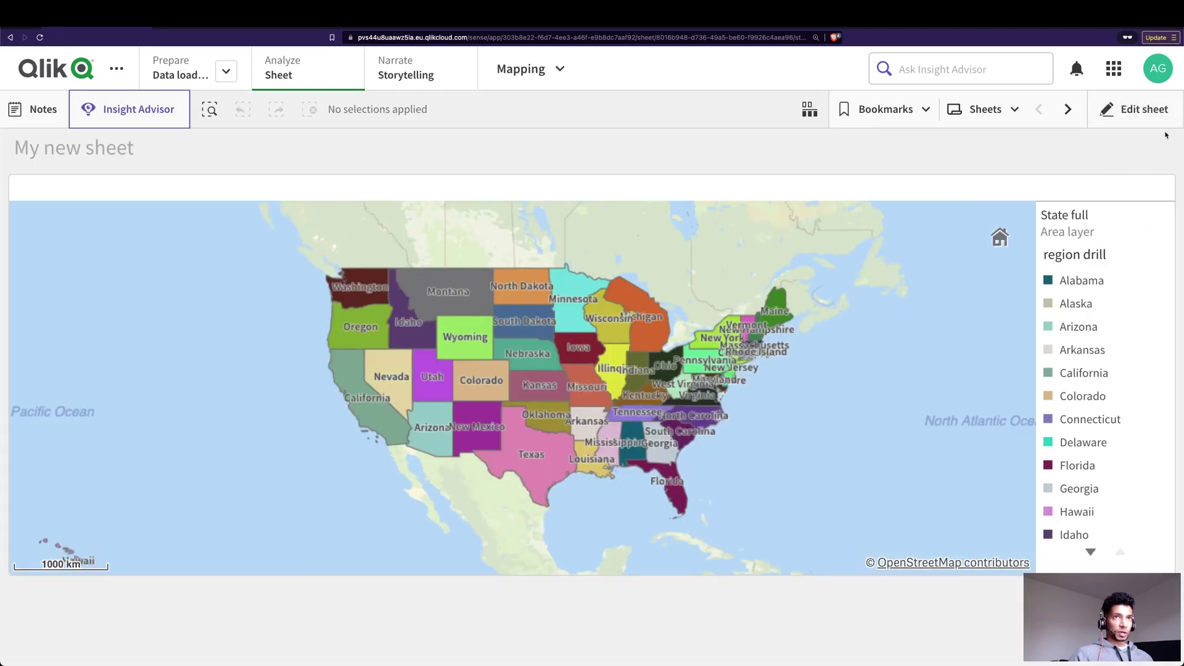
click(609, 329)
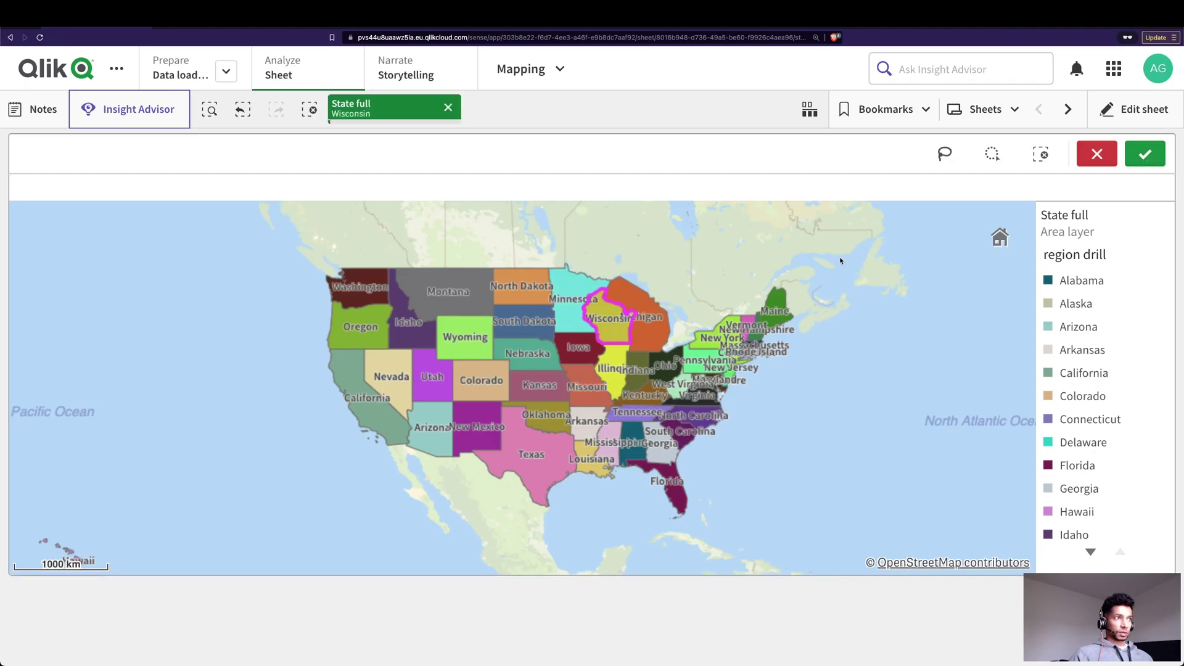
click(1146, 156)
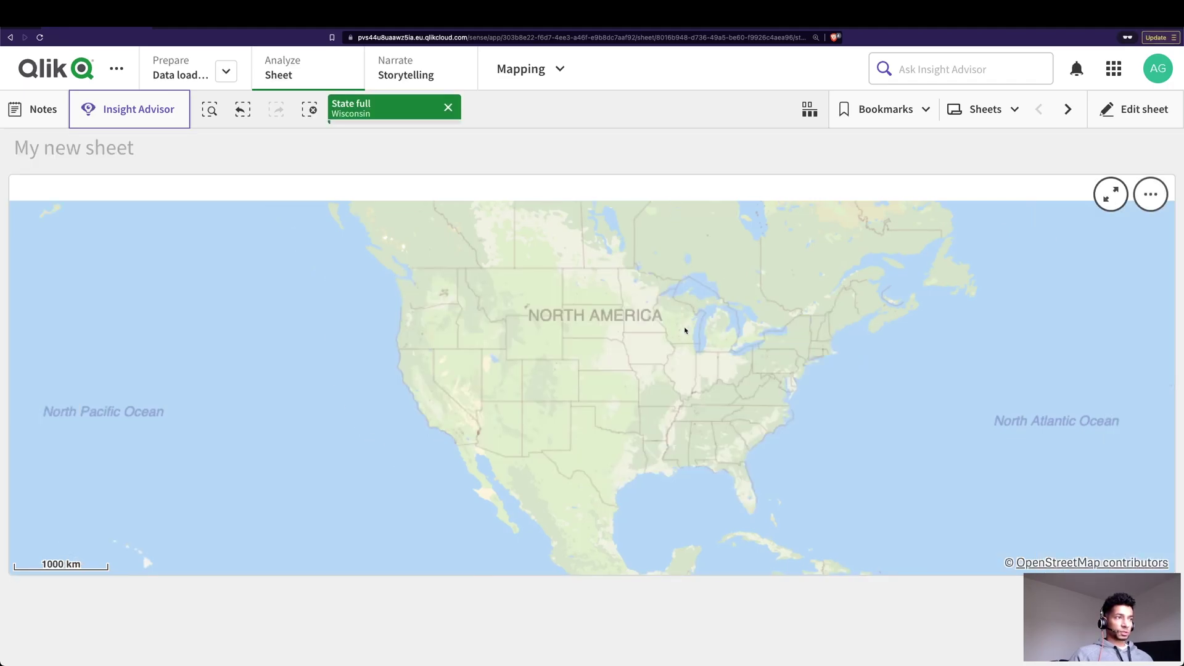
click(446, 107)
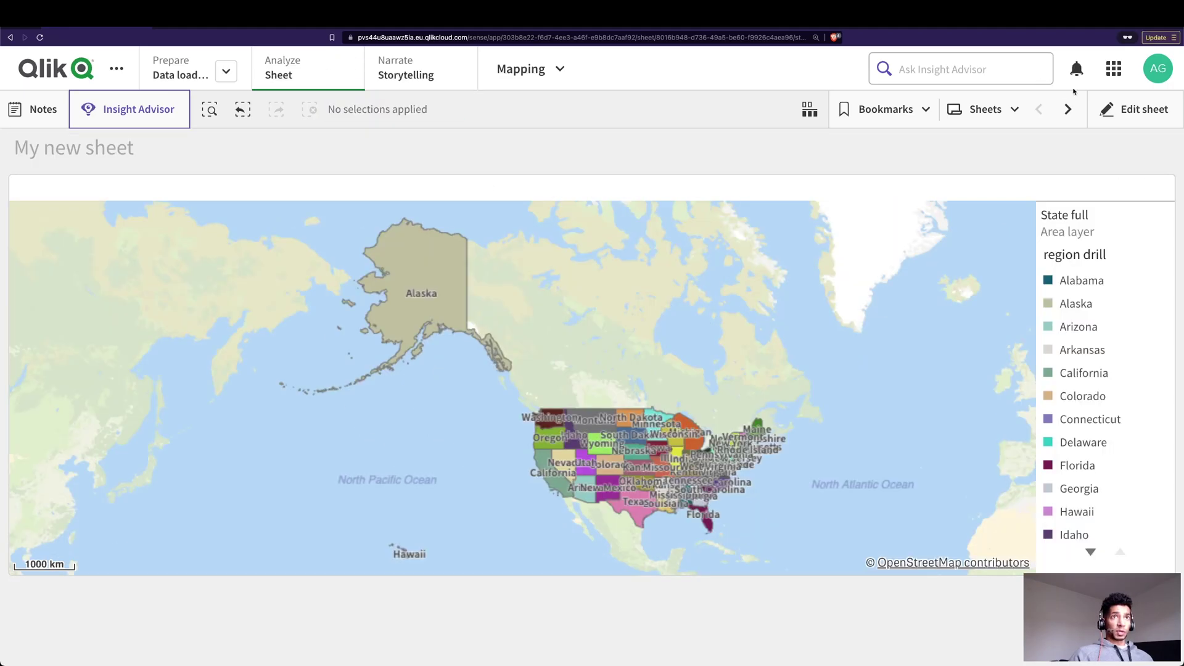
click(1135, 109)
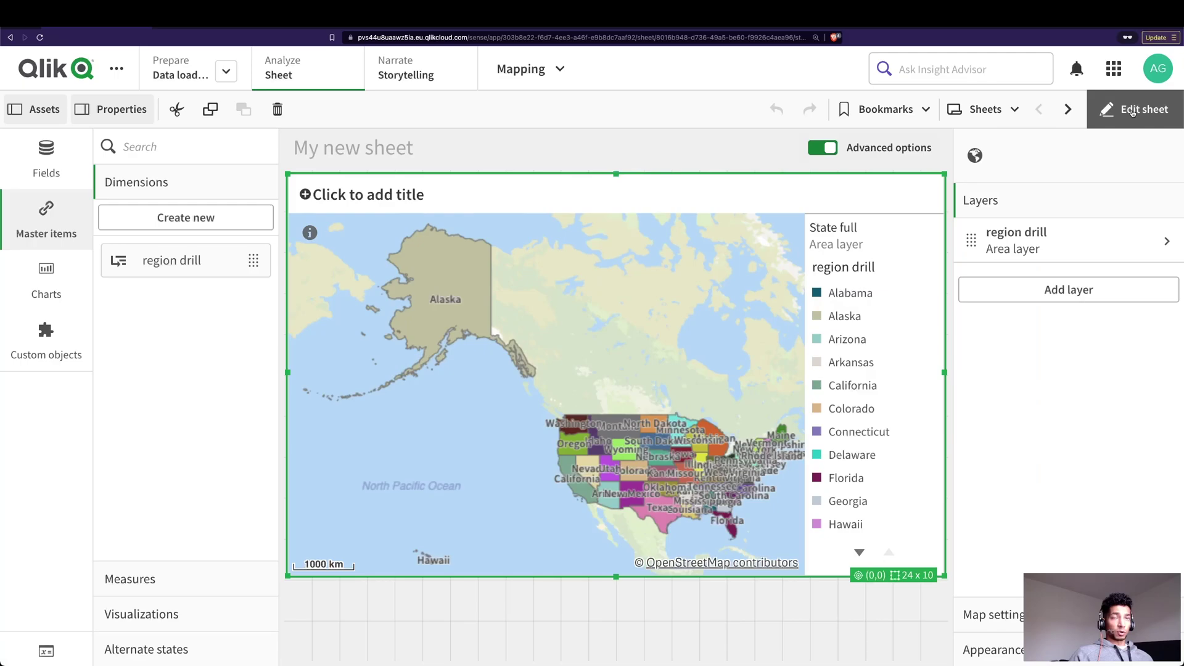
Add a new area layer that uses the region drill dimension.
click(1062, 293)
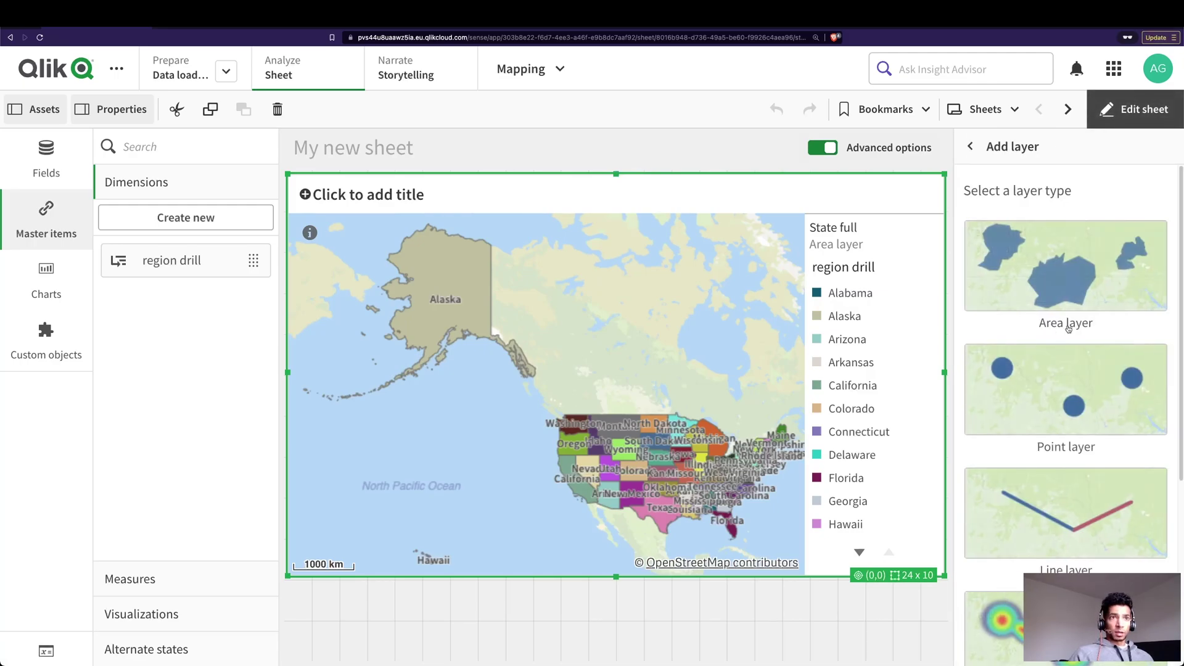
click(1064, 281)
click(1053, 320)
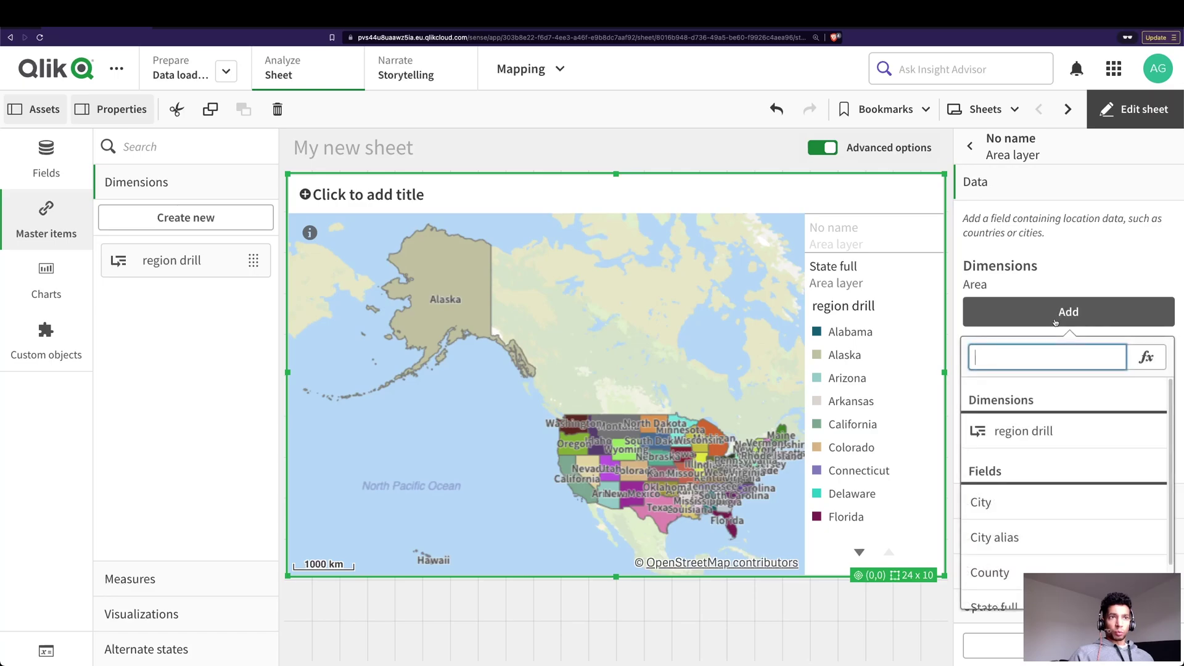
click(1042, 438)
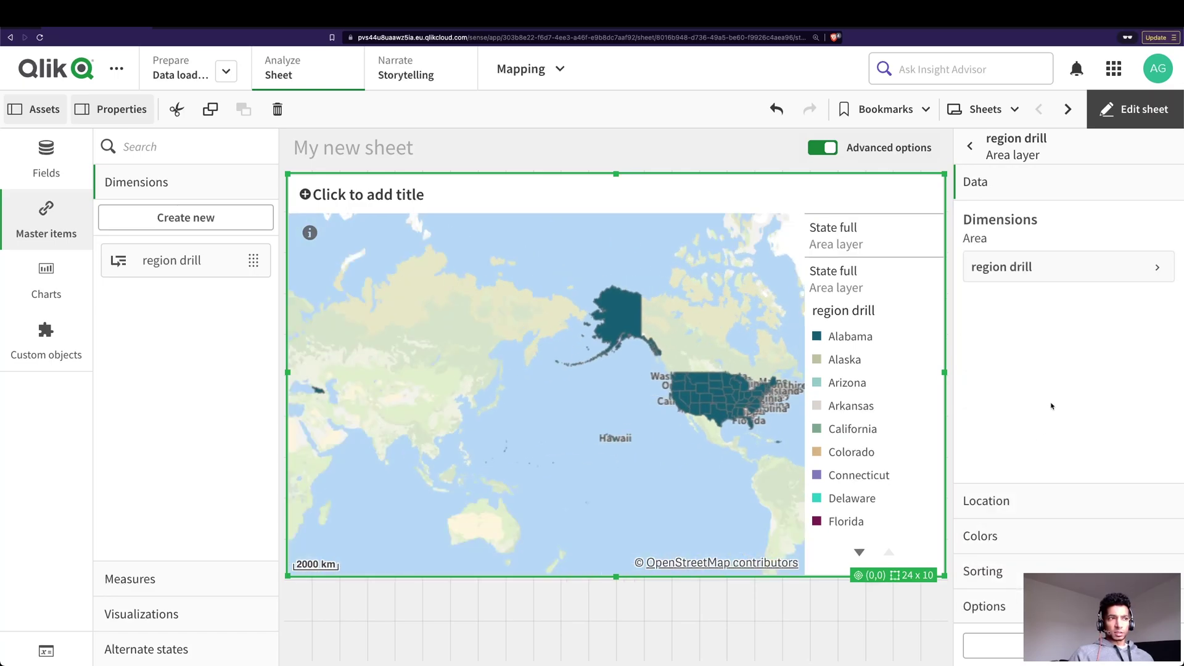
Locate the layer by County as Administrative area (Level 2) in country 'US'.
click(999, 501)
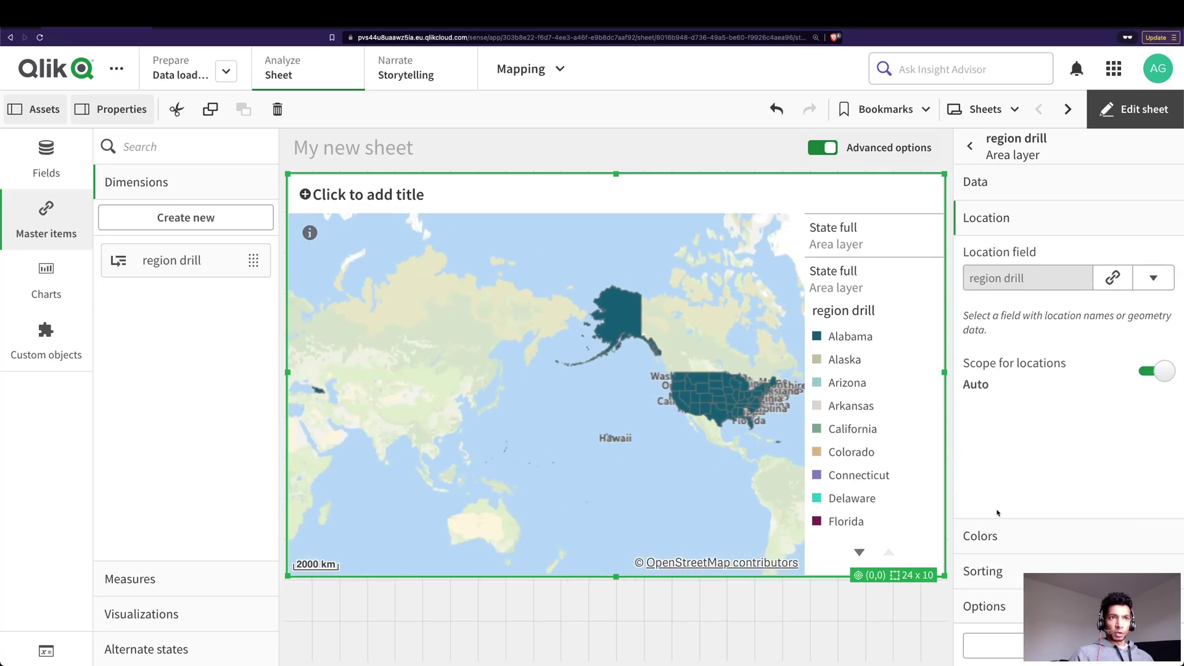
click(1153, 278)
click(1012, 514)
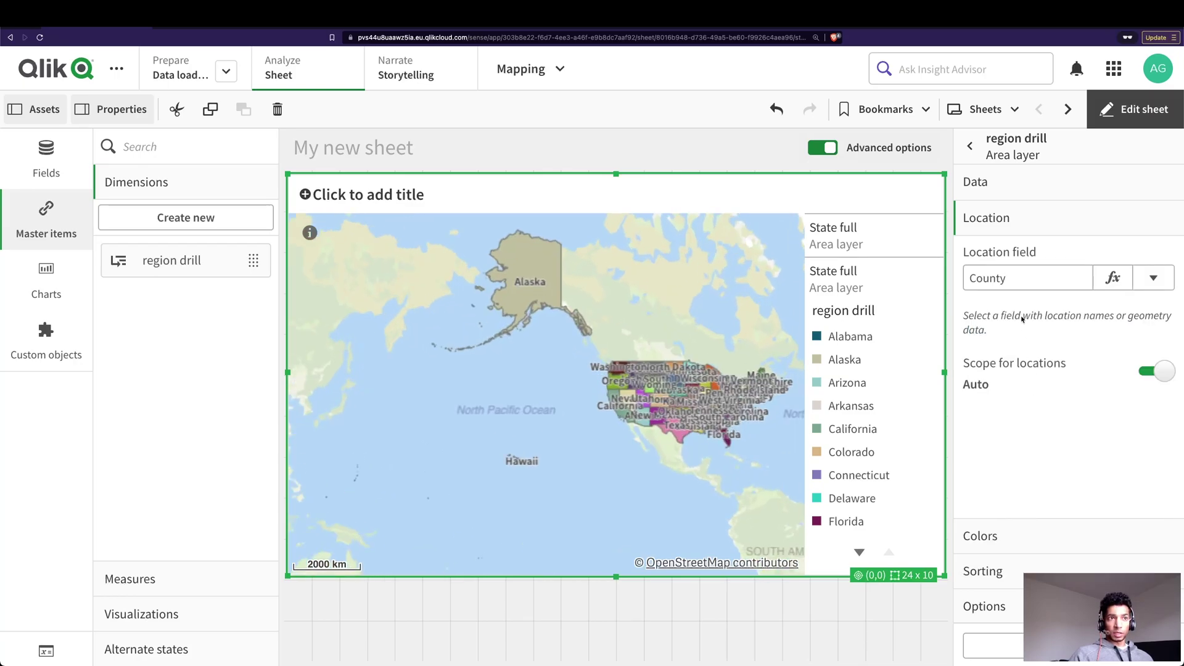
click(1153, 372)
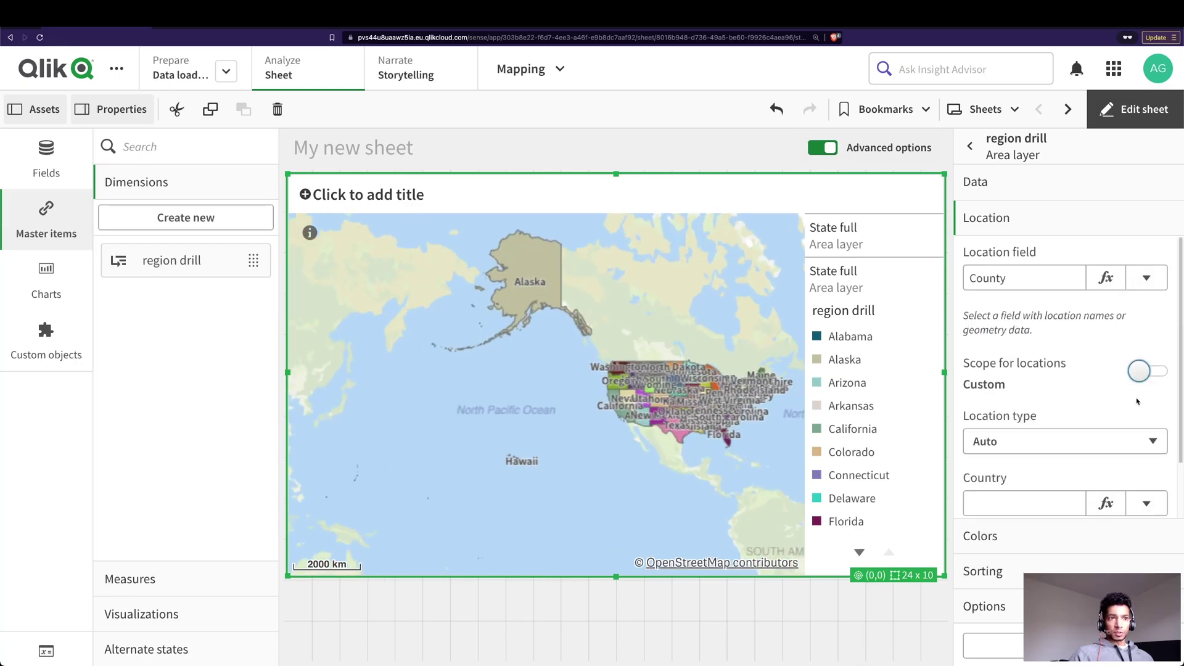
scroll(1057, 423, down, 1)
click(1051, 395)
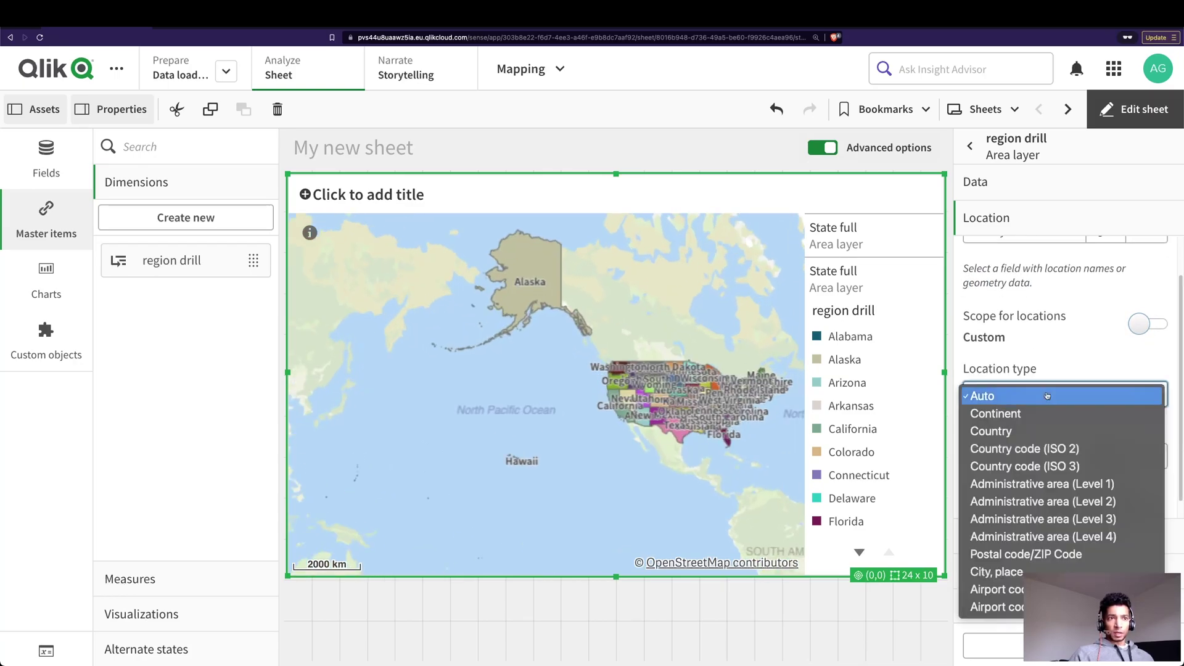
click(1048, 501)
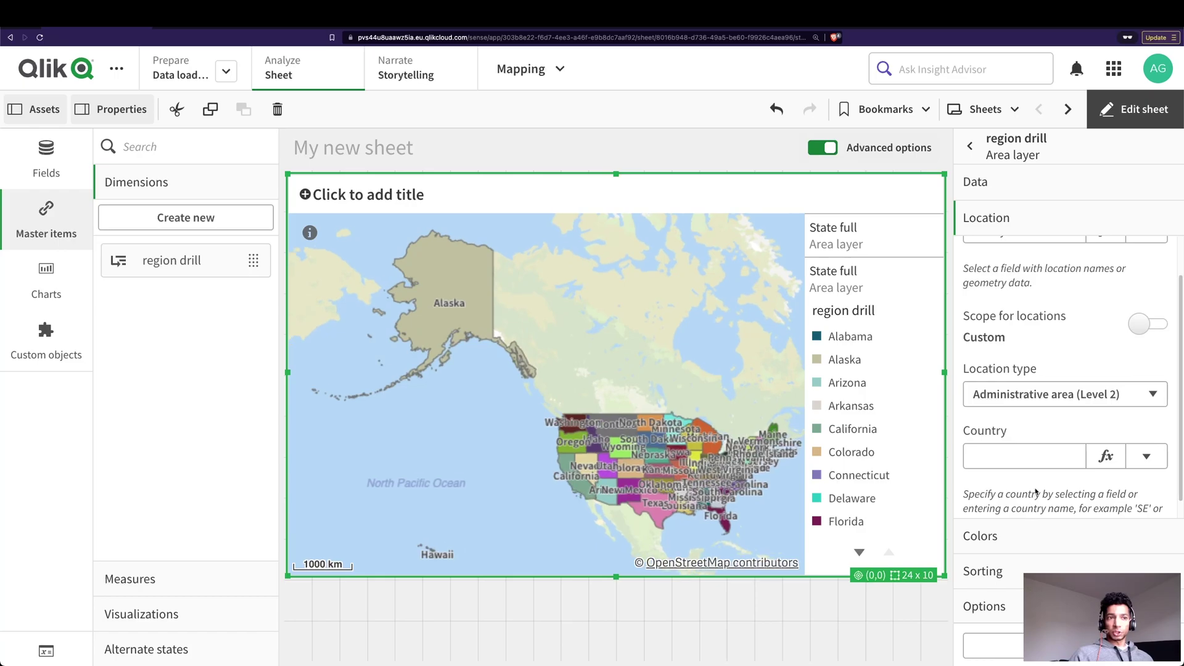
click(1023, 455)
text('US')
key(Return)
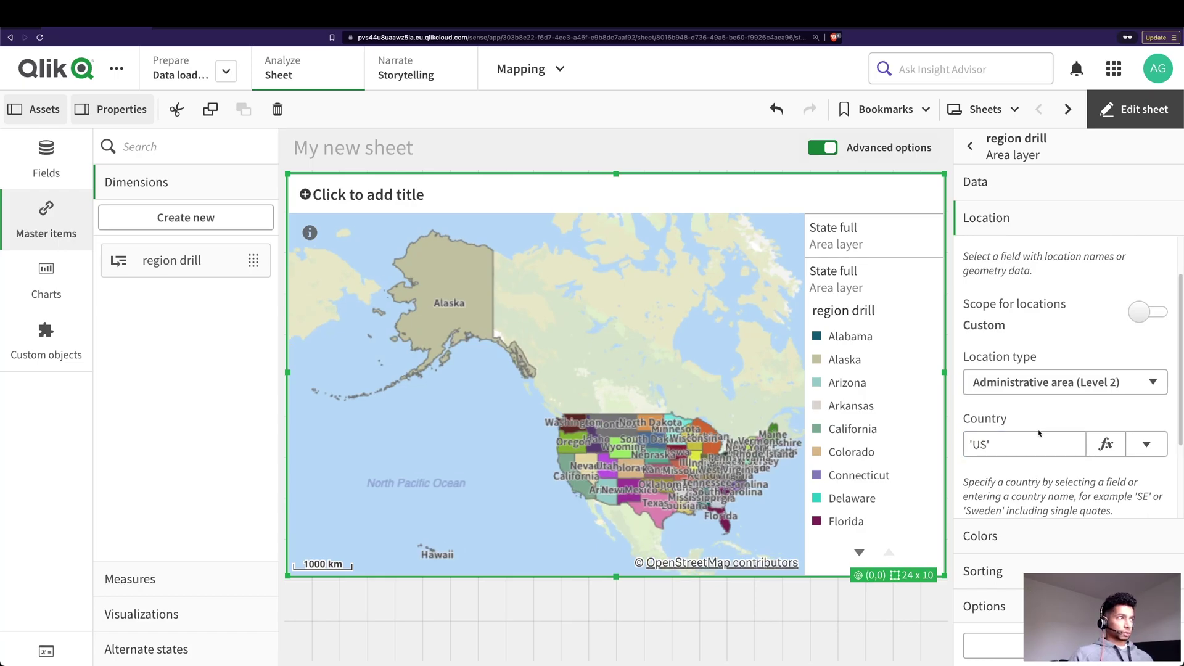
Set State full as the layer's Administrative area (Level 1).
scroll(1081, 355, down, 2)
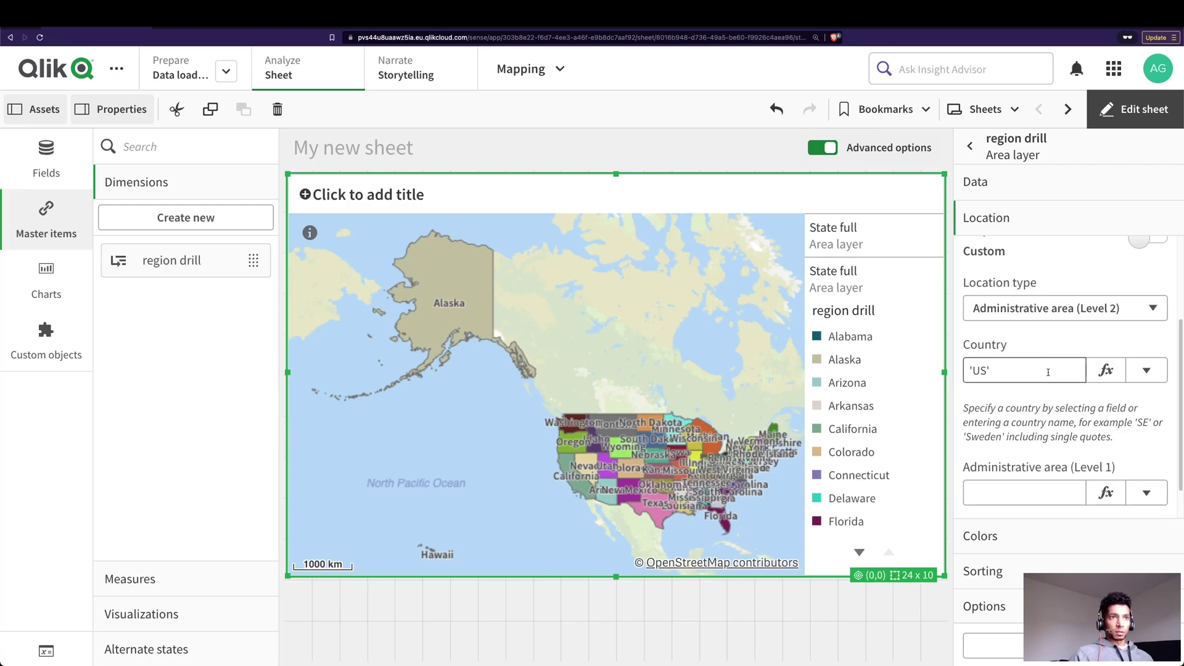
scroll(1035, 399, down, 1)
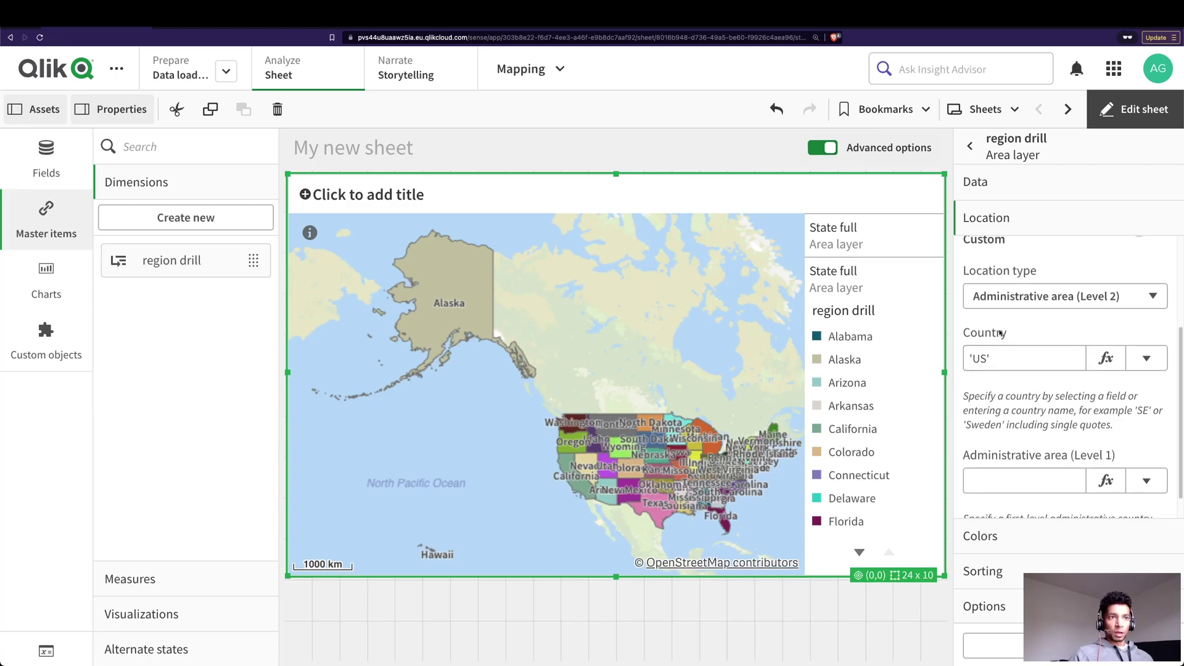
scroll(1023, 382, down, 1)
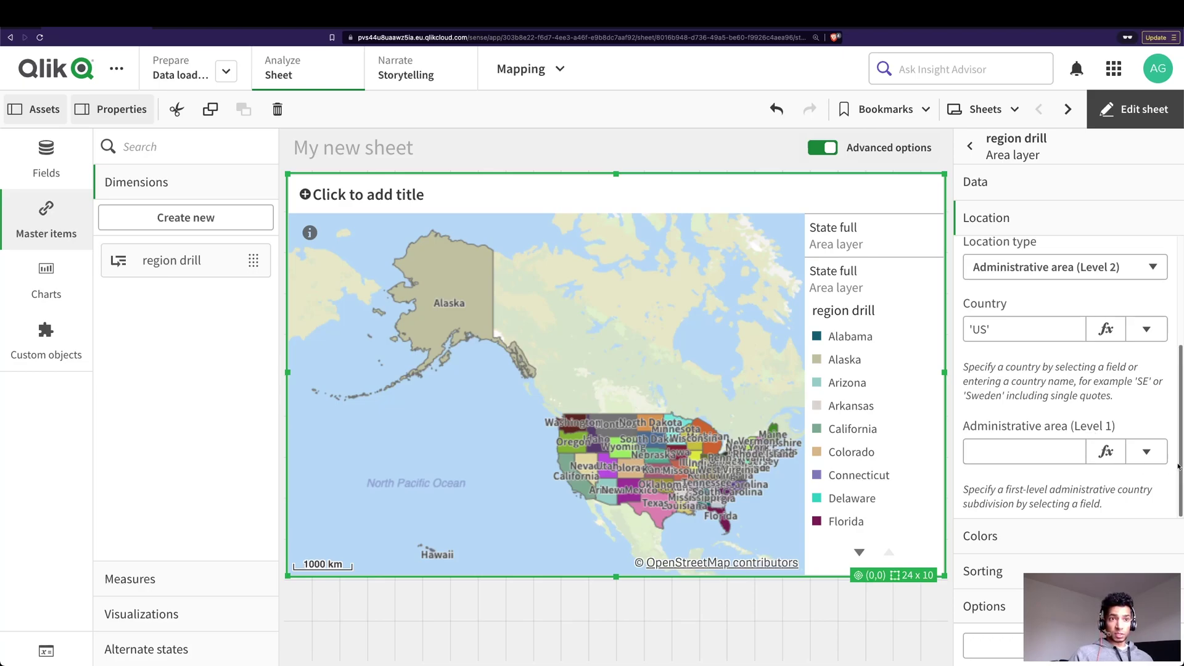
click(1145, 452)
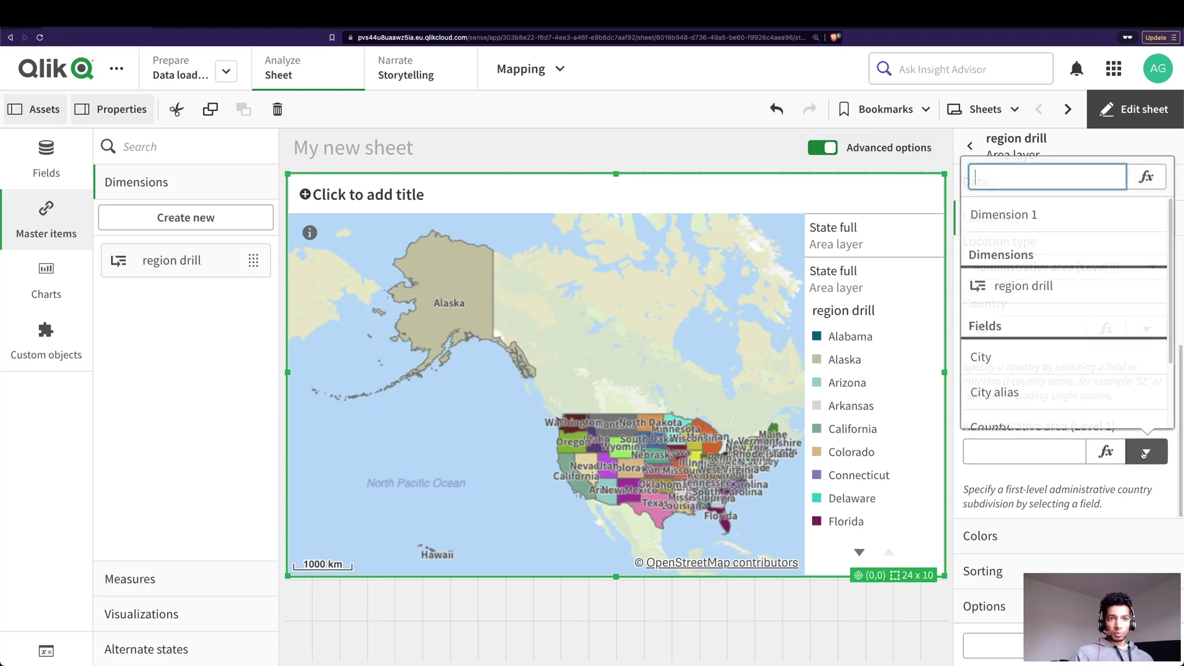
scroll(1028, 382, down, 1)
click(1021, 378)
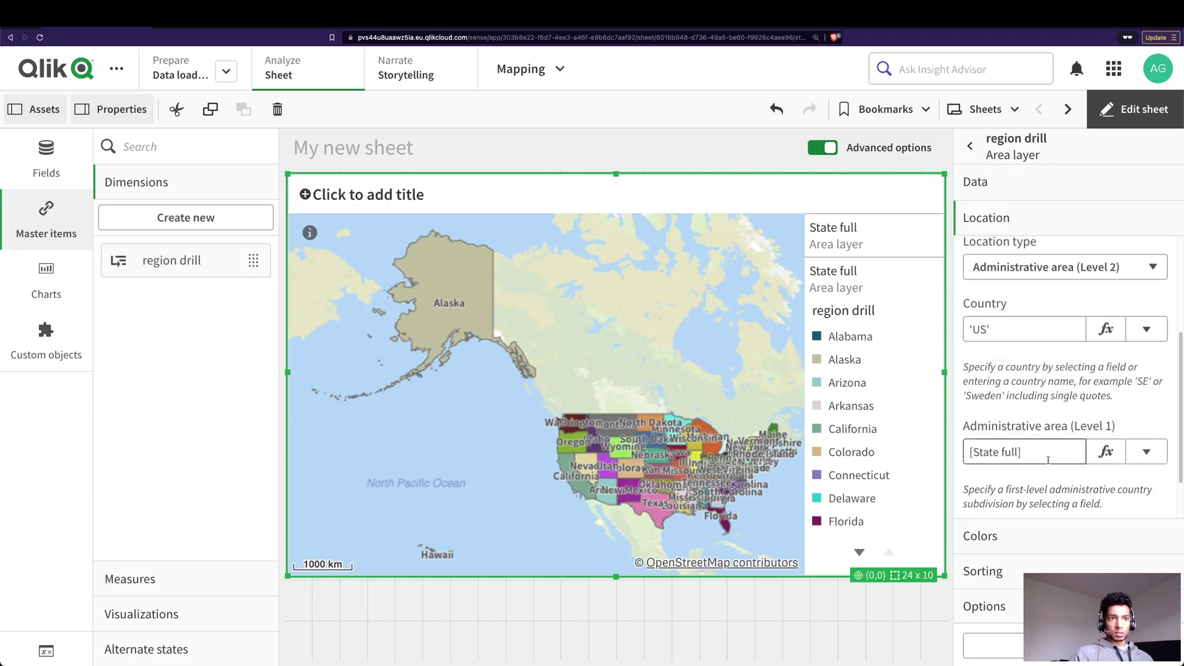
scroll(1042, 463, down, 1)
click(981, 534)
Colour the county layer by dimension and show it only at the County drill-down level.
click(1049, 347)
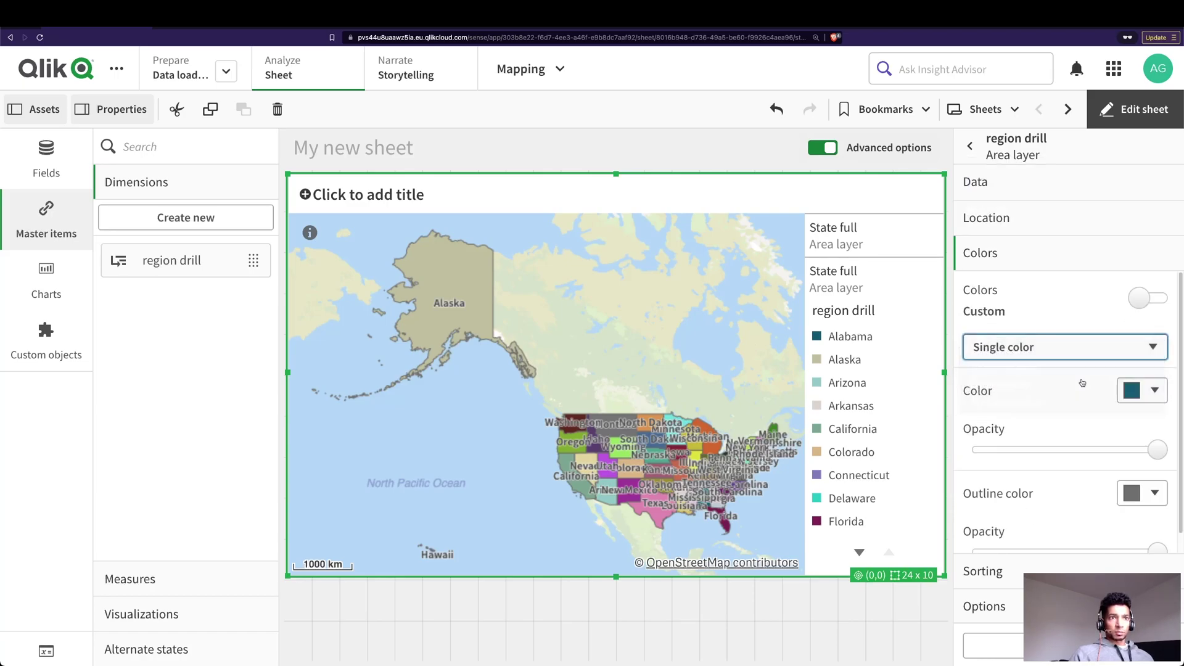
click(1081, 383)
click(1019, 601)
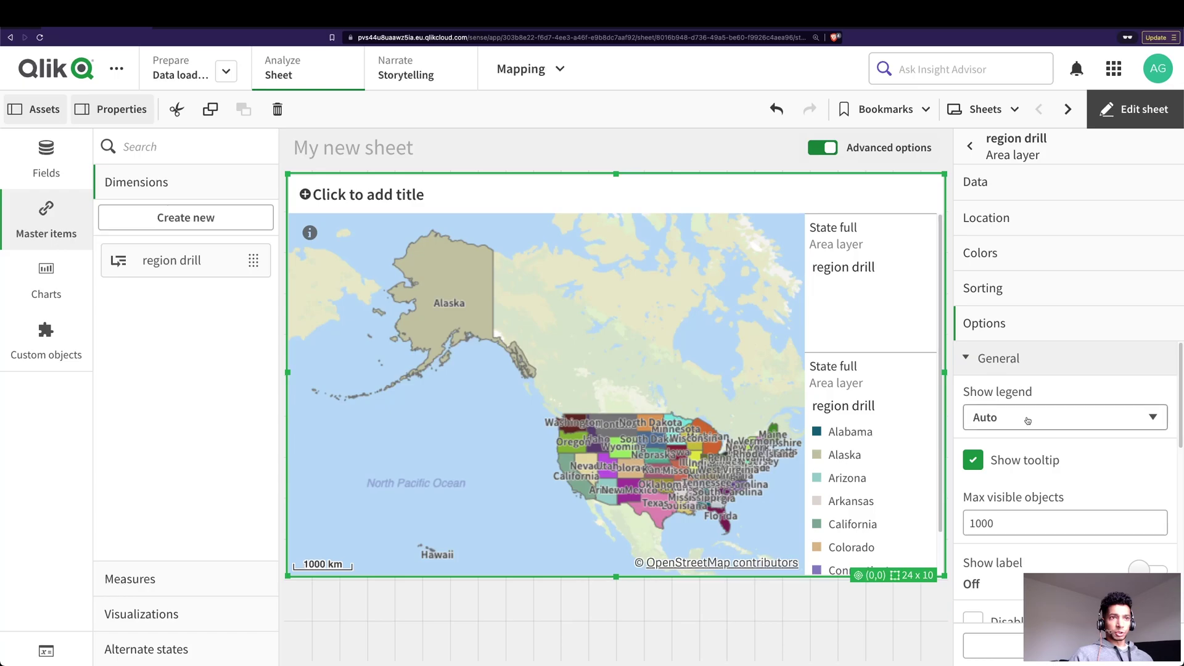
scroll(1049, 493, down, 5)
scroll(1055, 530, down, 4)
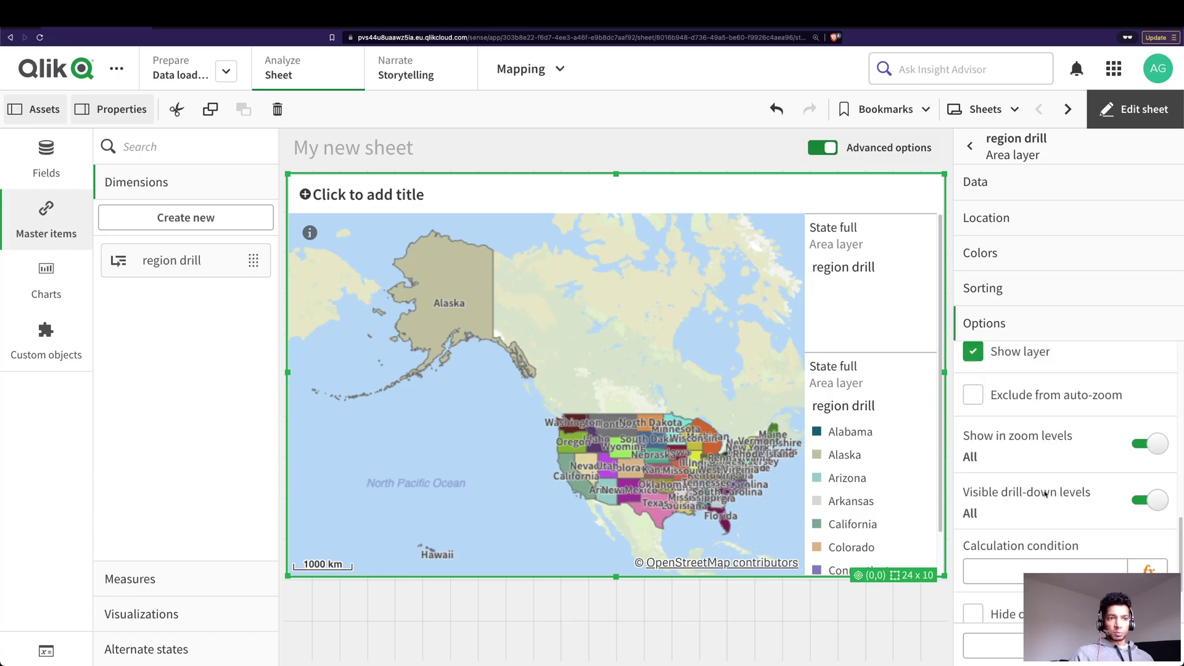
click(1145, 501)
scroll(1063, 547, down, 1)
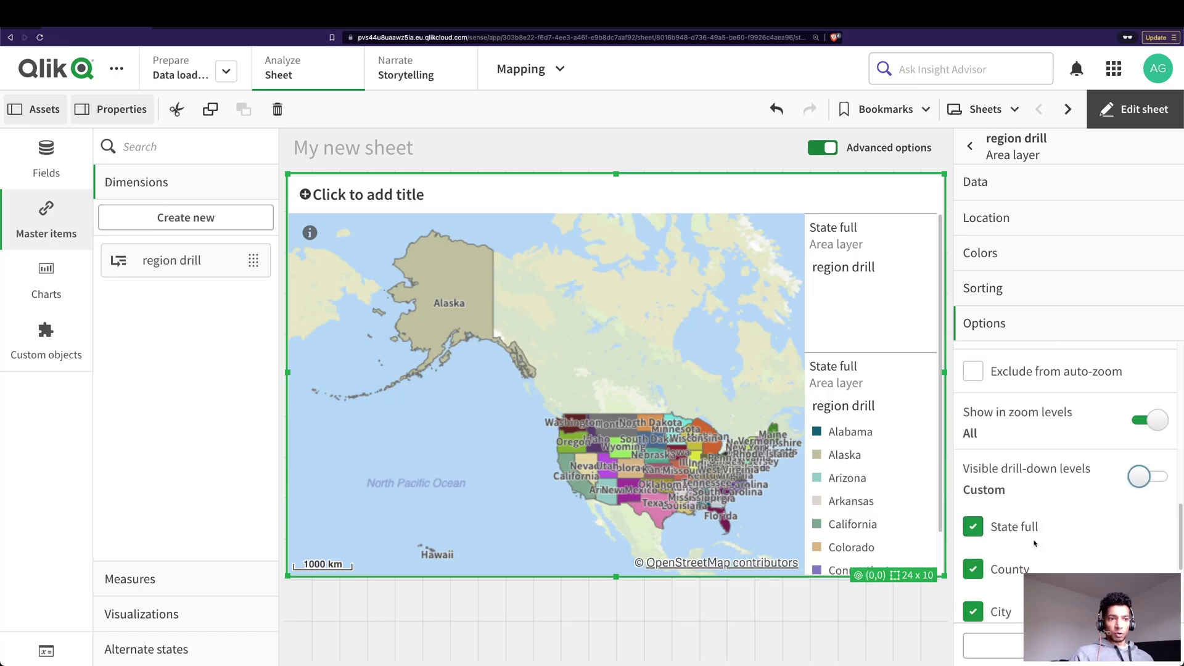
click(1014, 529)
click(1009, 615)
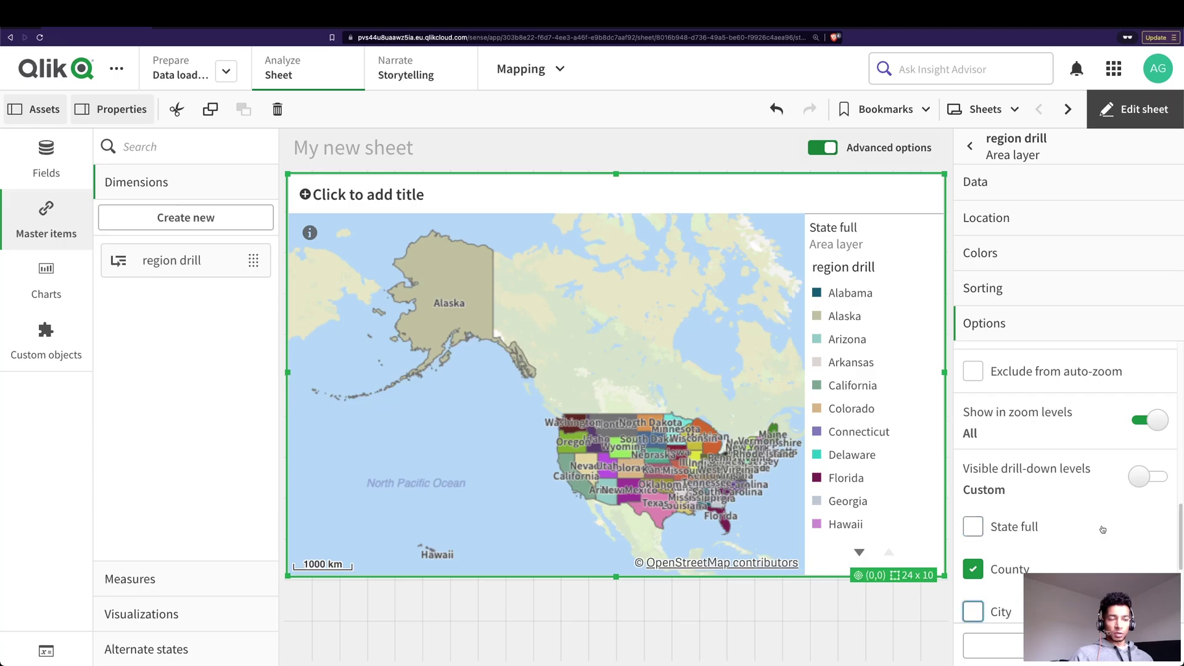
Reorder the two region drill layers in the map's layer list.
scroll(1085, 543, down, 5)
click(971, 146)
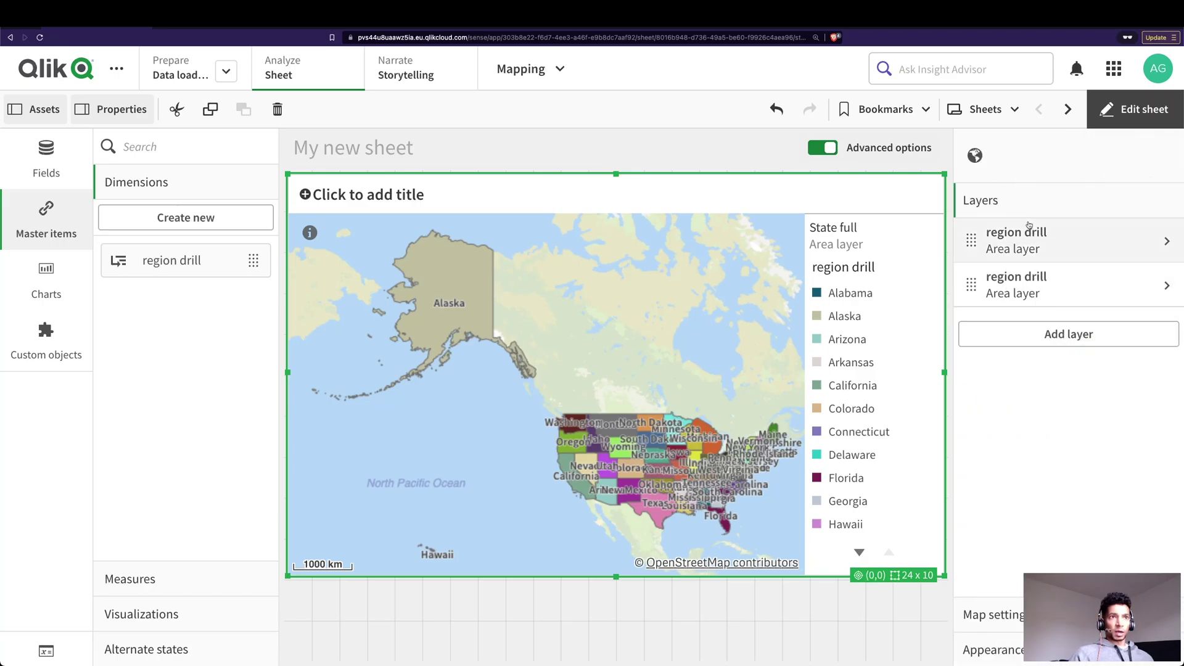
click(1000, 238)
click(974, 149)
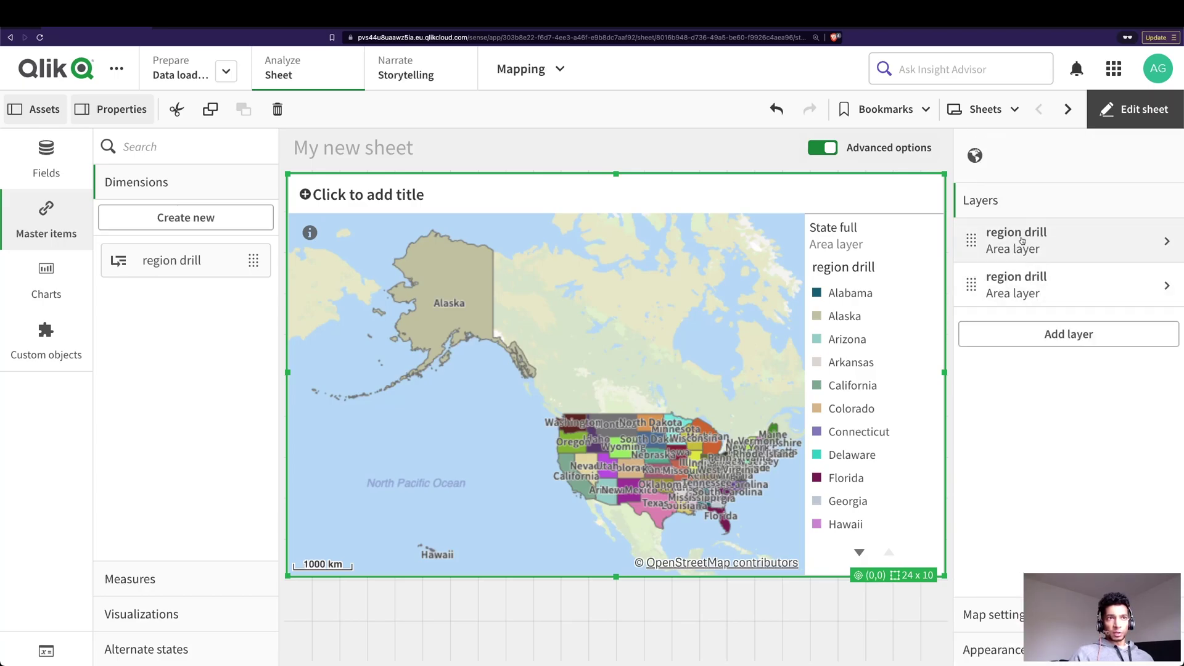
drag(971, 284, 971, 240)
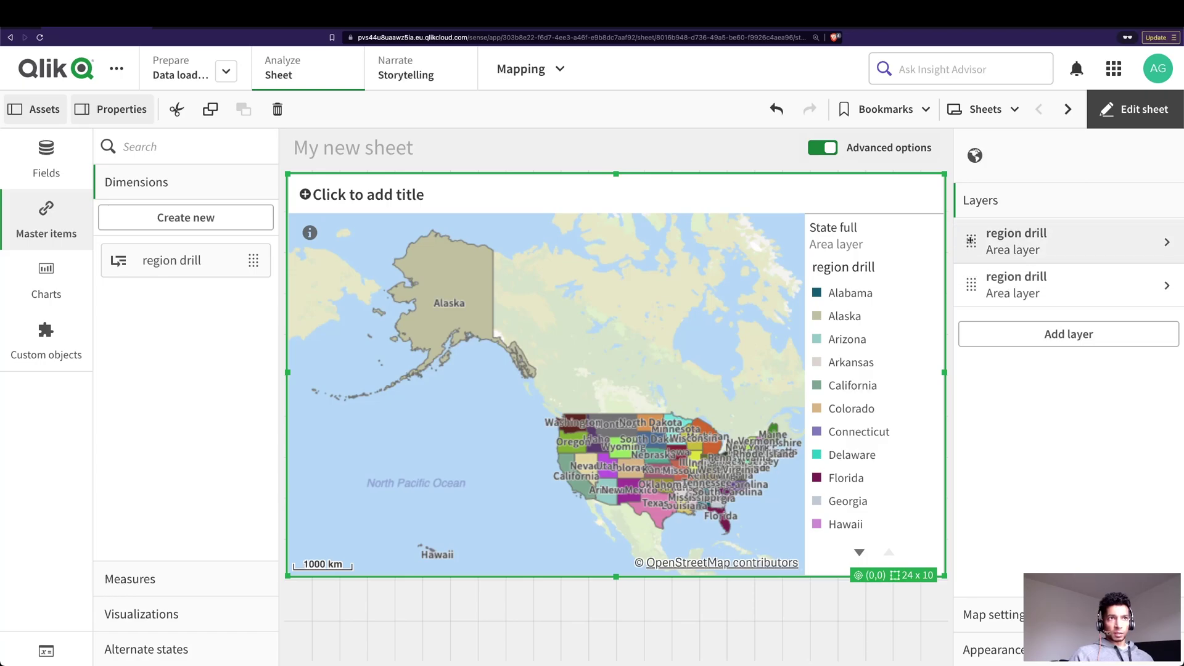
Test the map by drilling from Nebraska into CHERRY county, then clear all selections.
click(1135, 109)
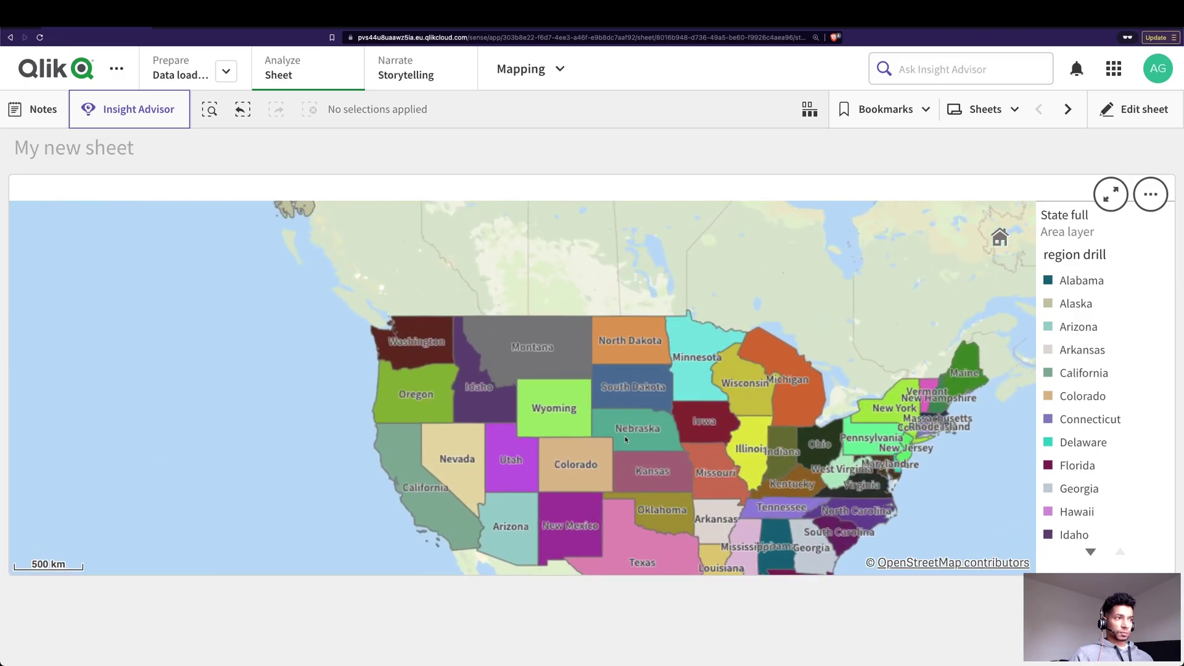
click(602, 435)
click(1141, 154)
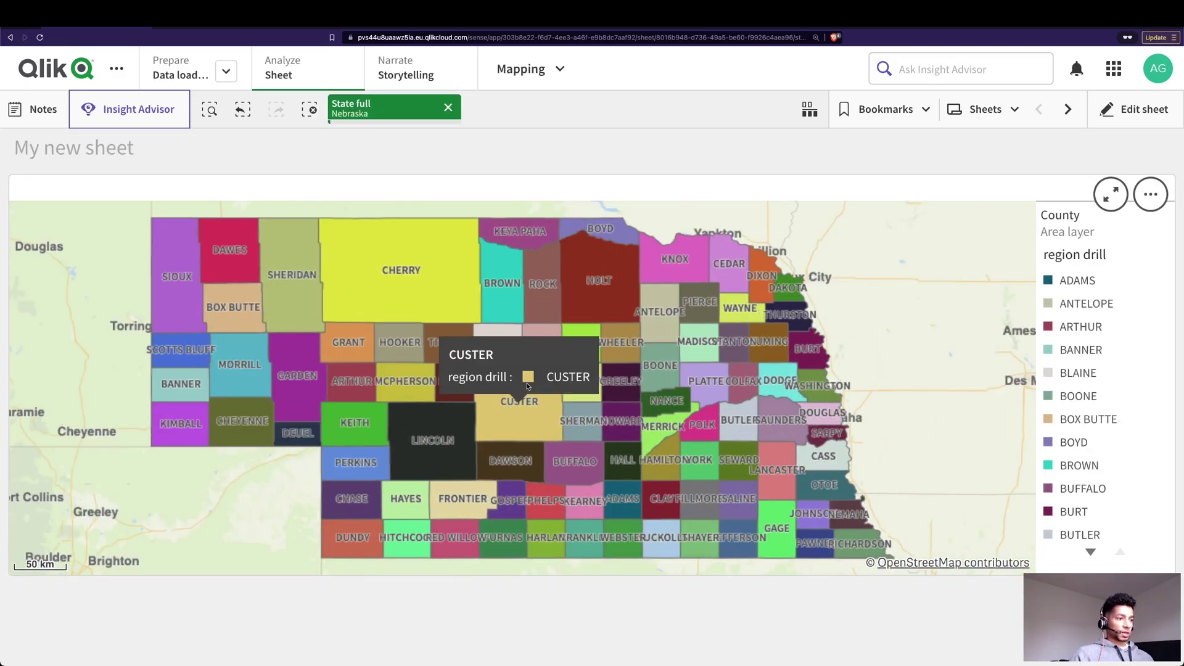
click(451, 310)
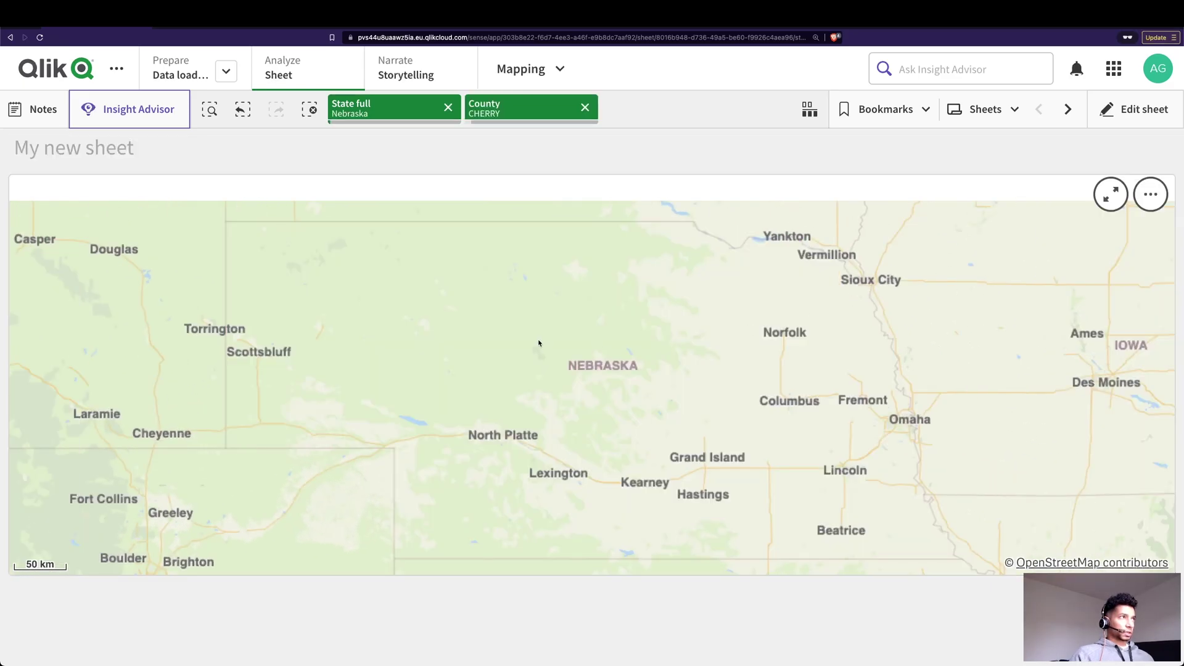
click(314, 113)
Back in edit mode, add a point layer using the region drill dimension.
click(1120, 120)
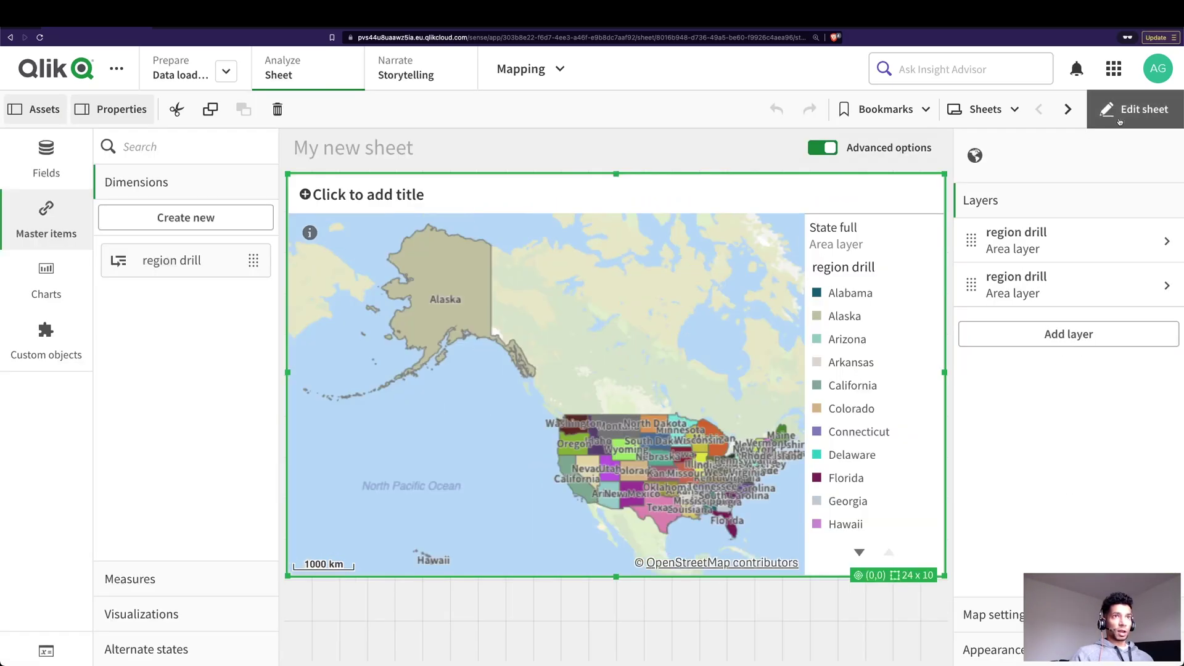
click(1055, 338)
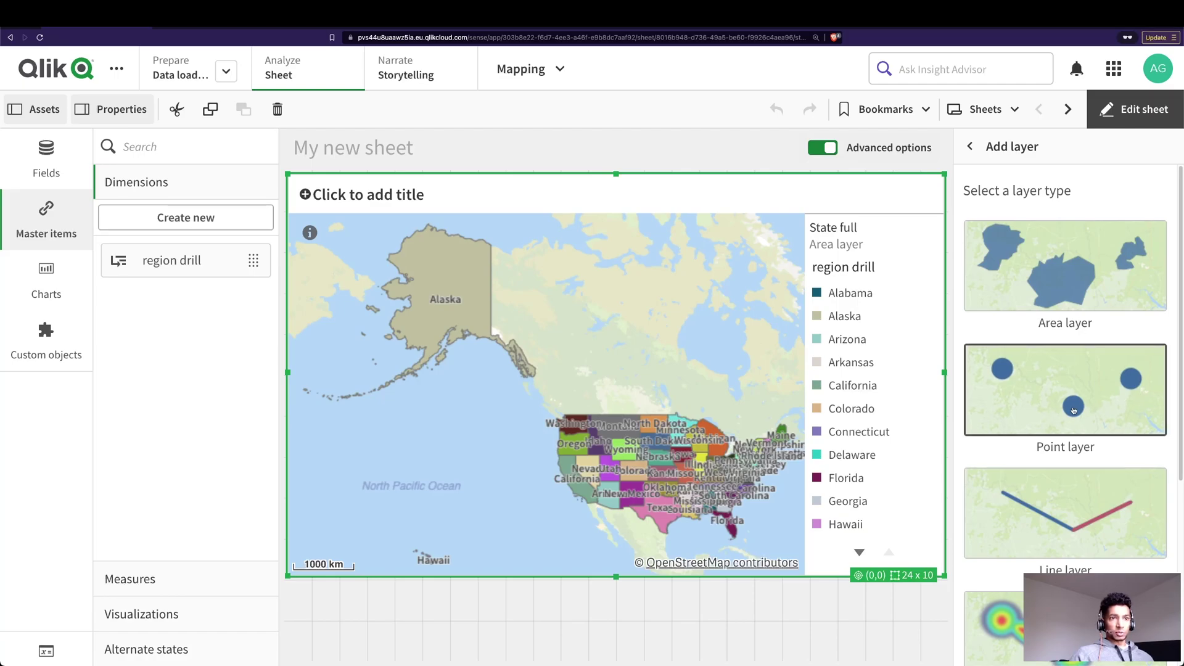
click(1030, 404)
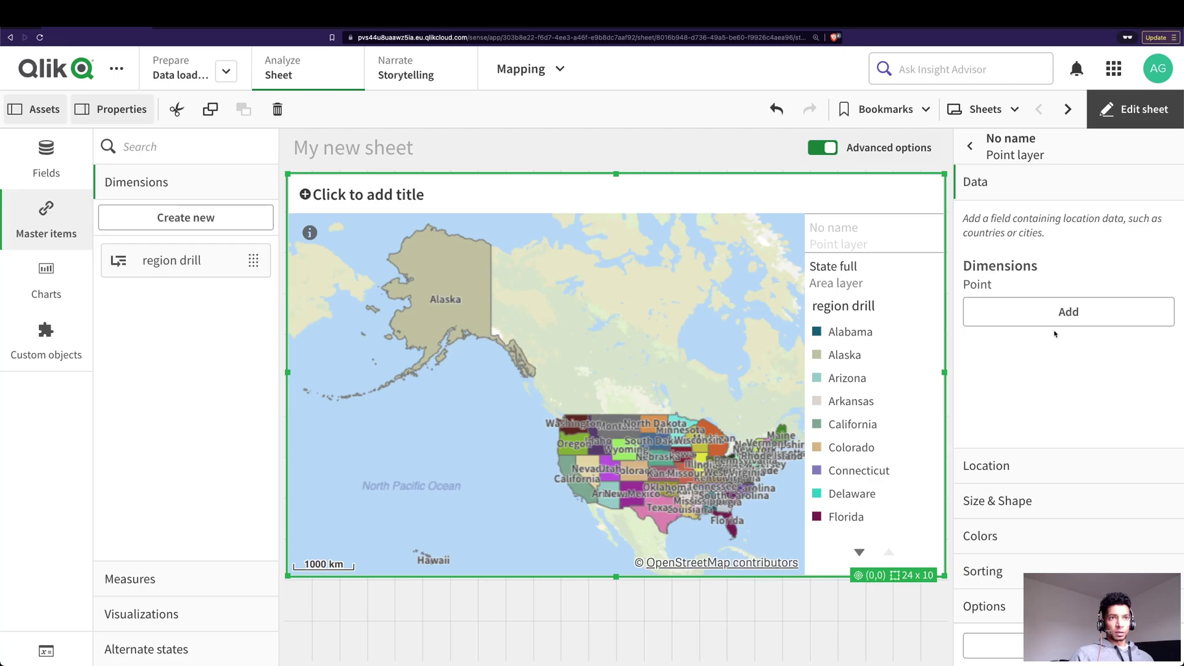
click(1053, 315)
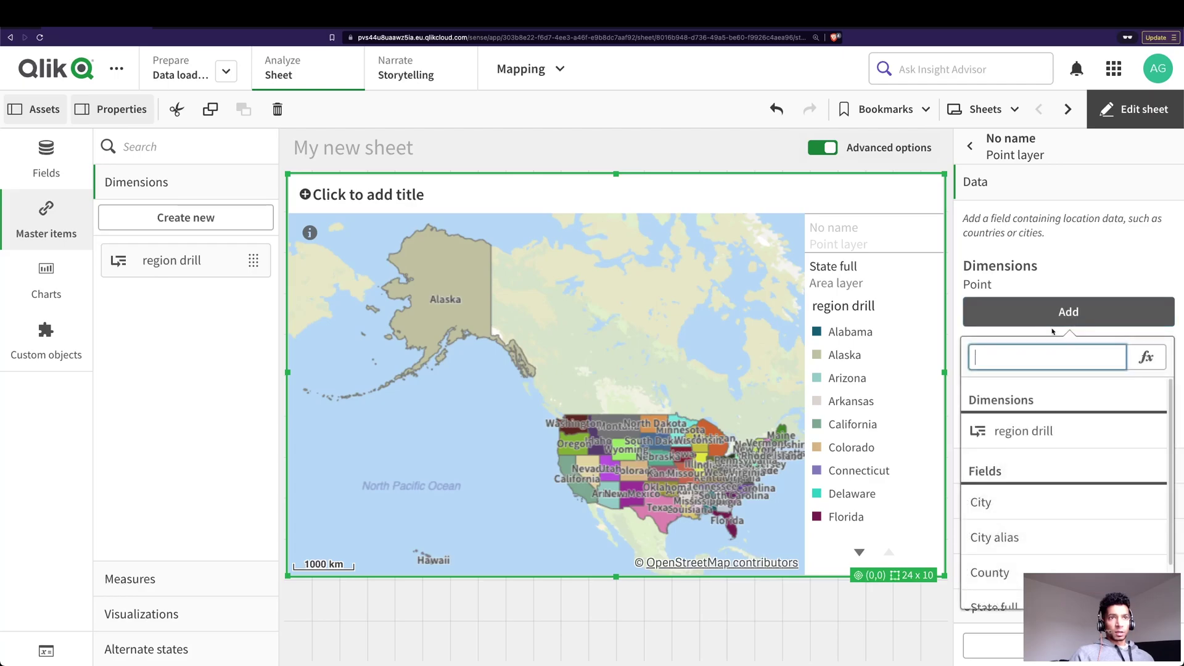
click(1009, 432)
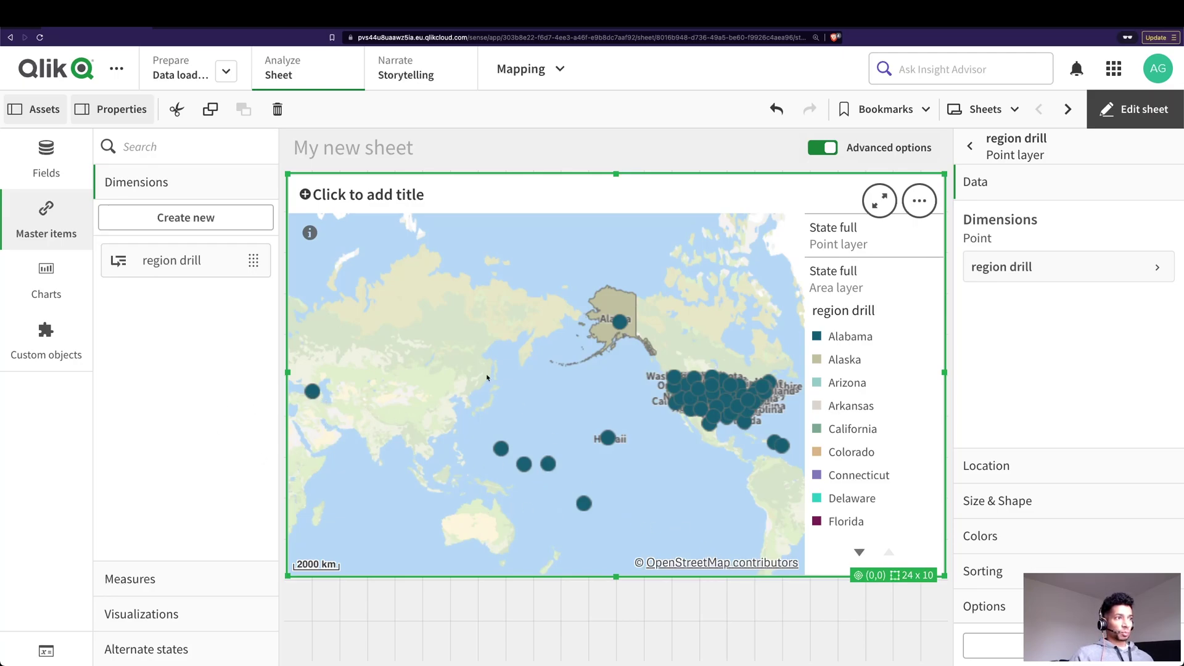
Place the points by the City field as City, place locations in country 'US'.
click(1007, 466)
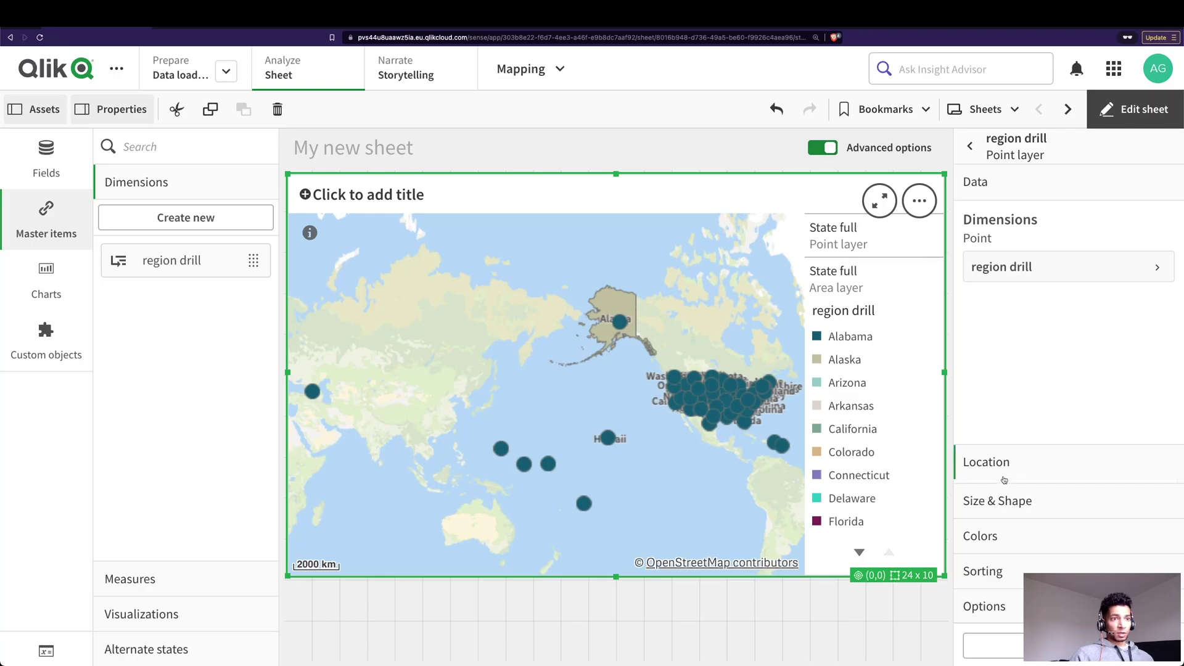
click(1153, 320)
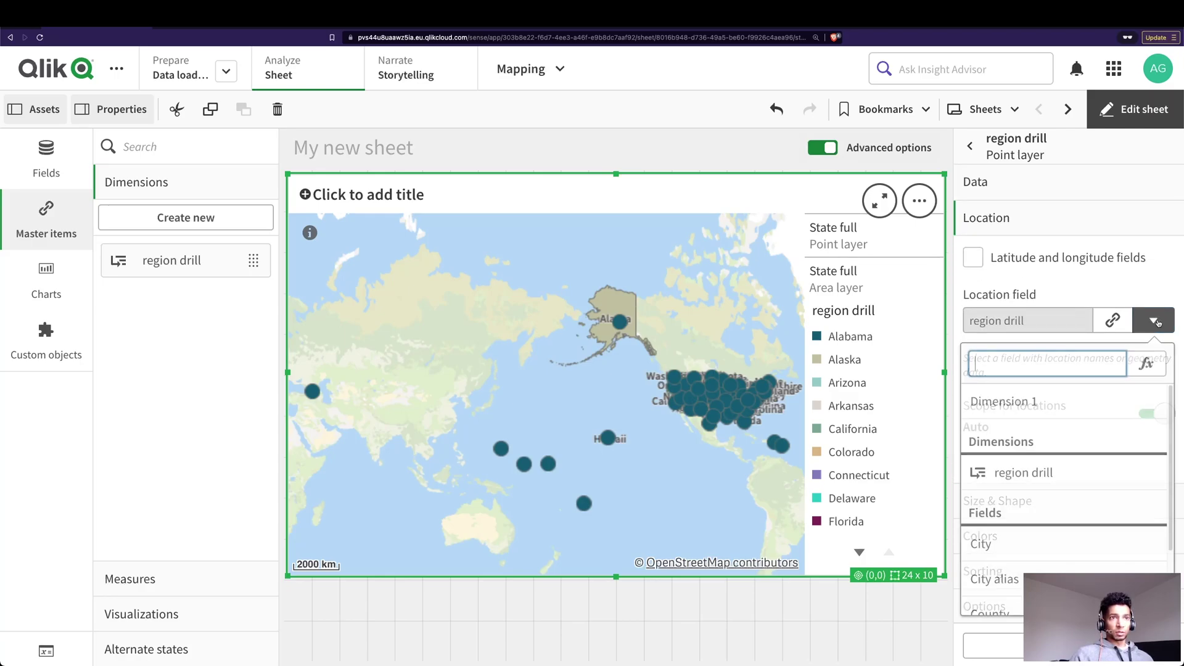
scroll(1021, 457, down, 1)
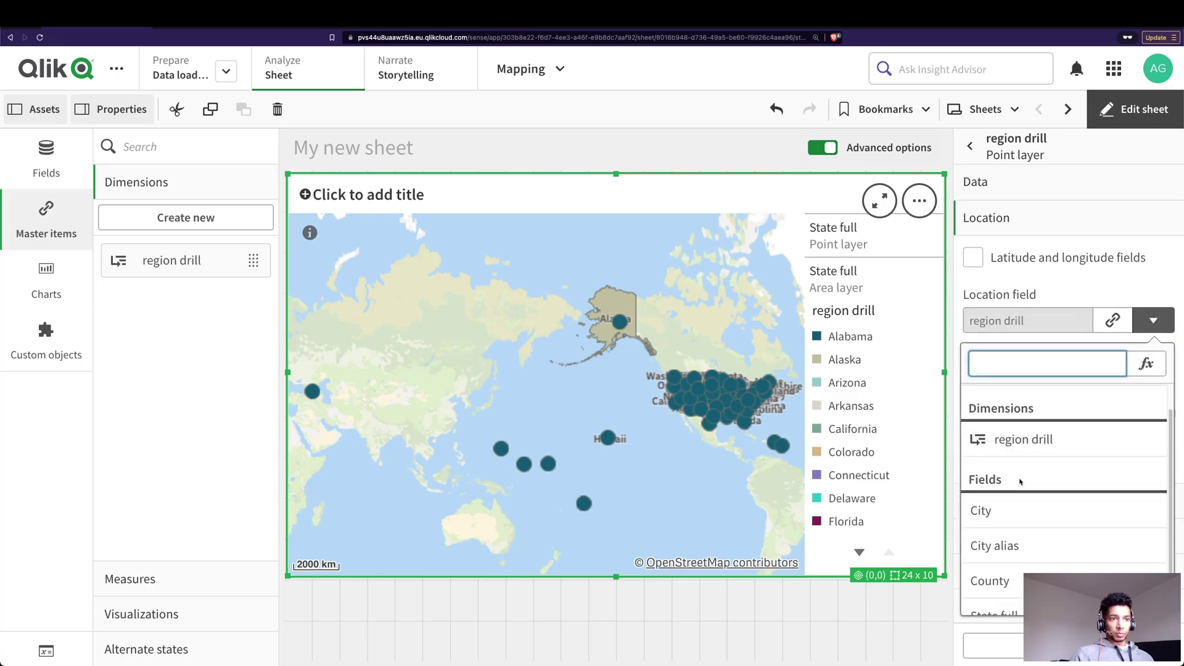
click(1018, 509)
click(1155, 413)
scroll(1036, 444, down, 2)
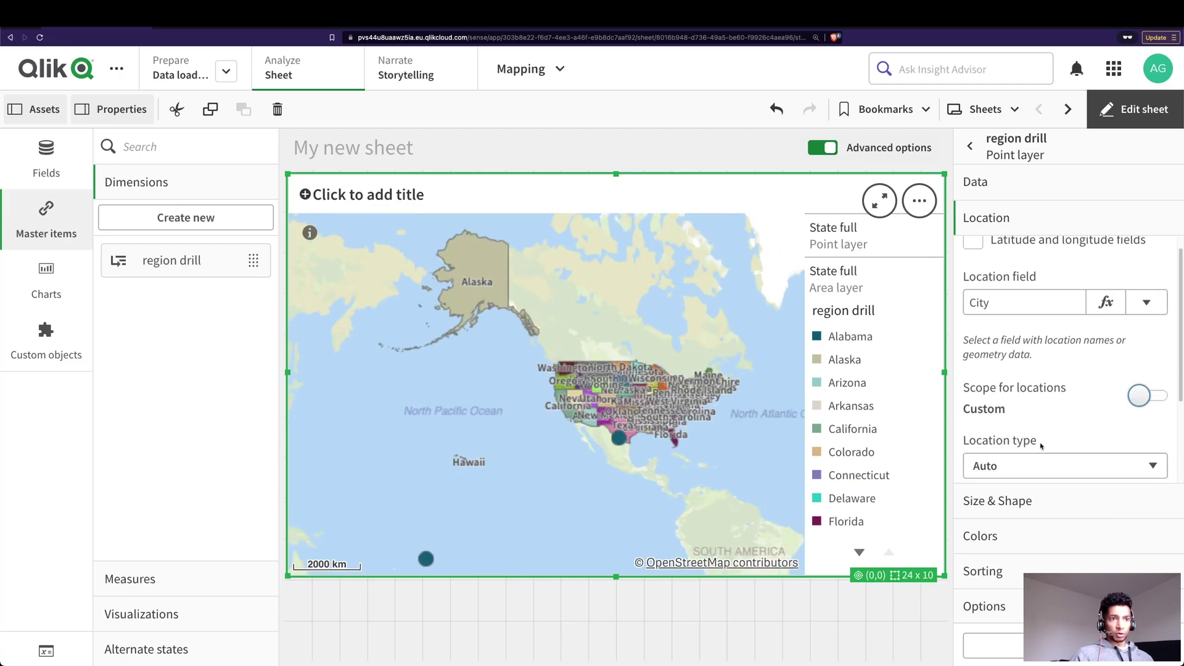
click(1028, 437)
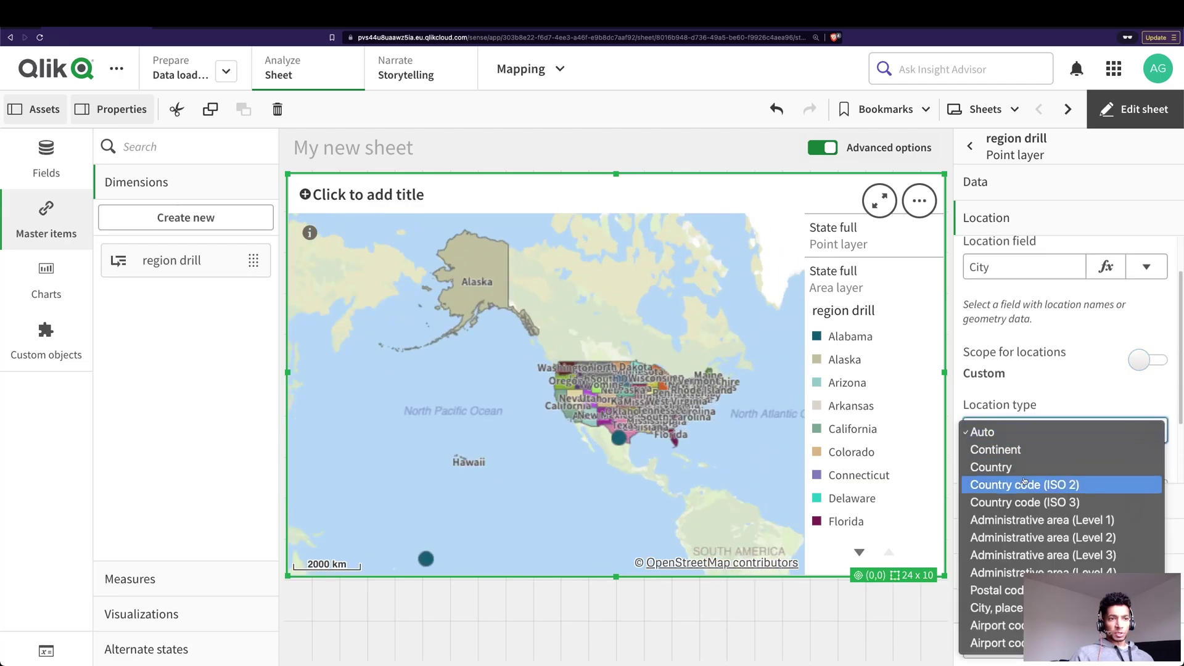
click(1009, 611)
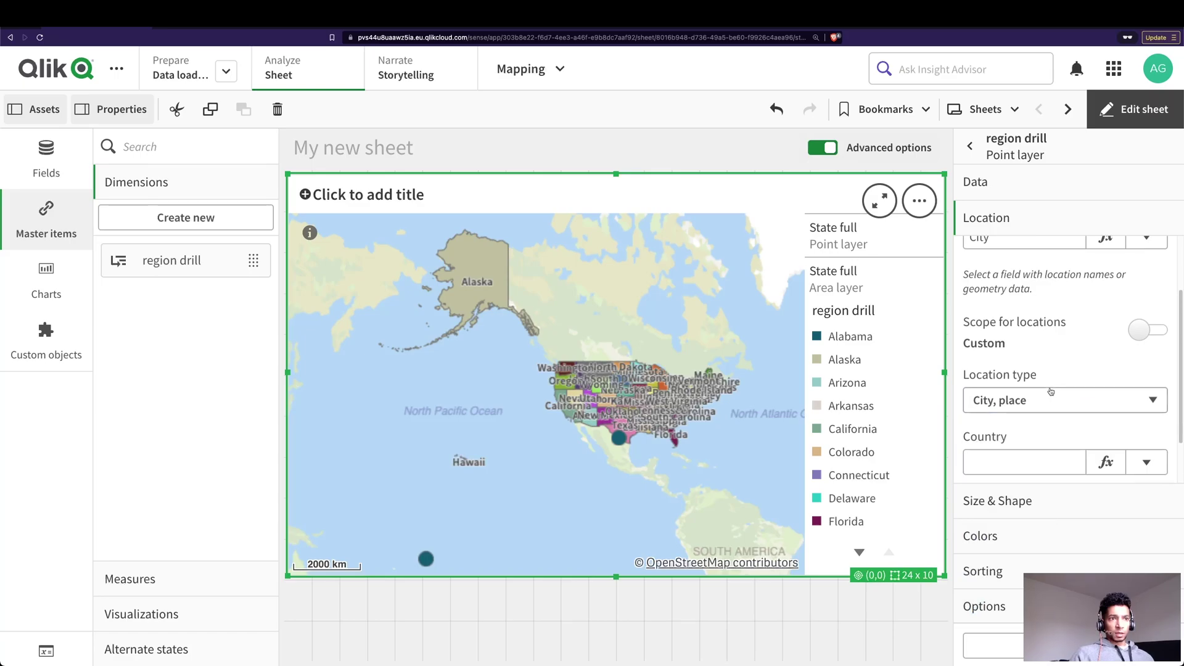
scroll(1014, 426, down, 1)
click(1016, 404)
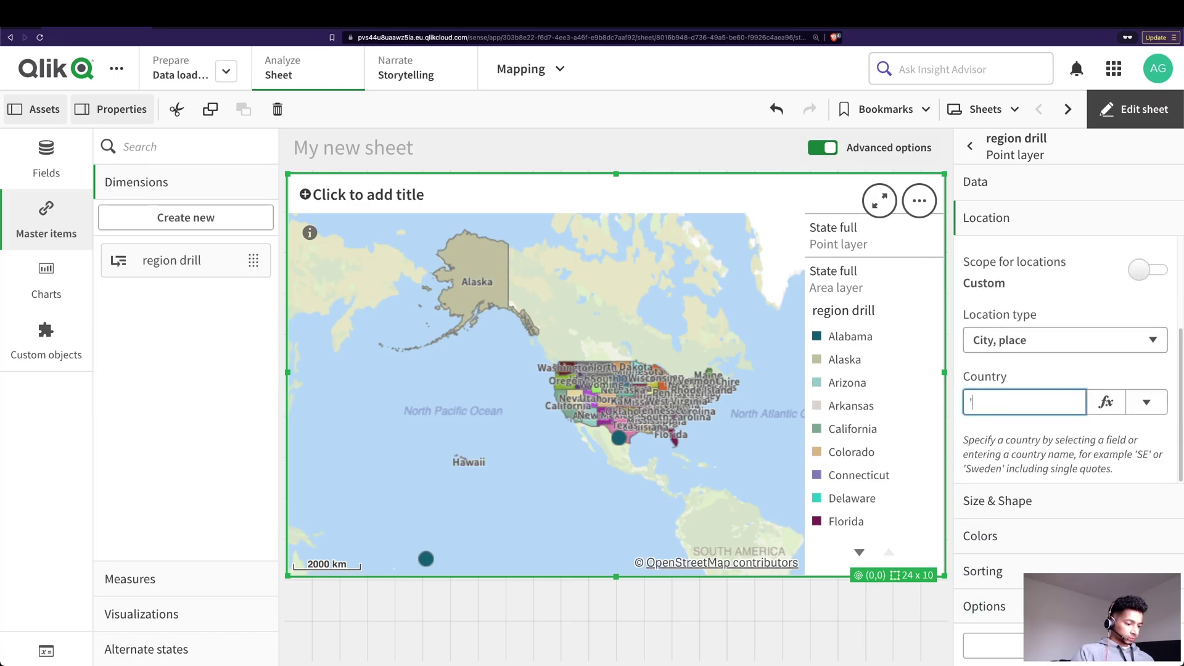
text('US')
key(Return)
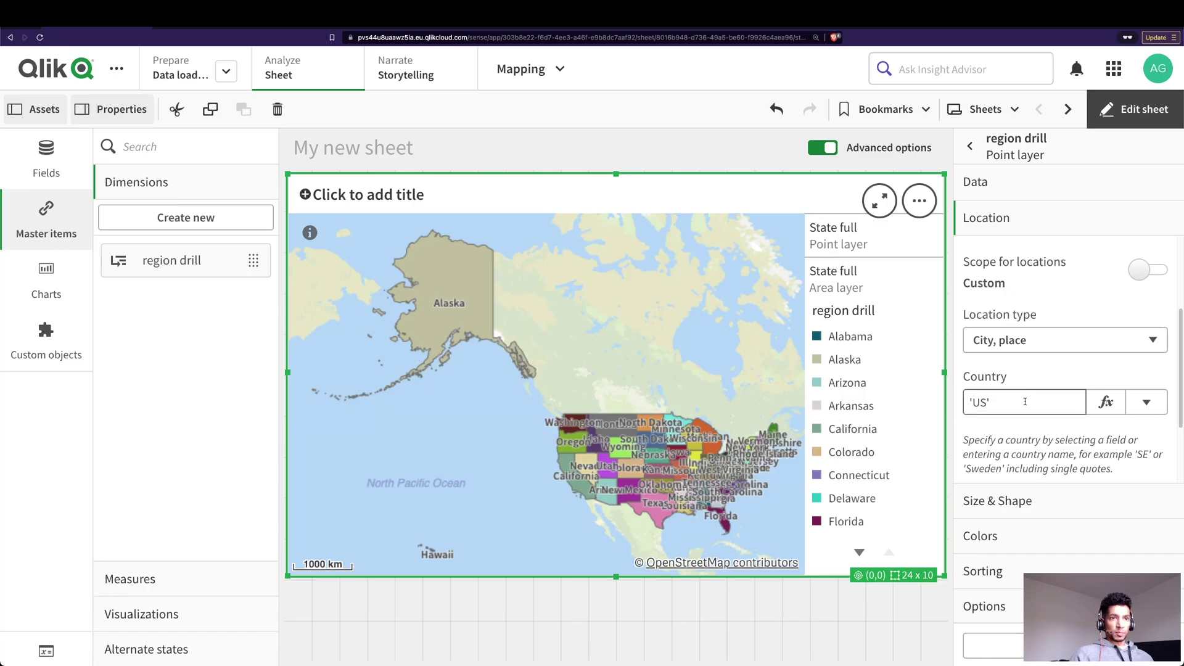
Use State full as Administrative area Level 1 and County as Level 2.
scroll(1022, 436, down, 1)
scroll(1022, 436, down, 3)
click(989, 427)
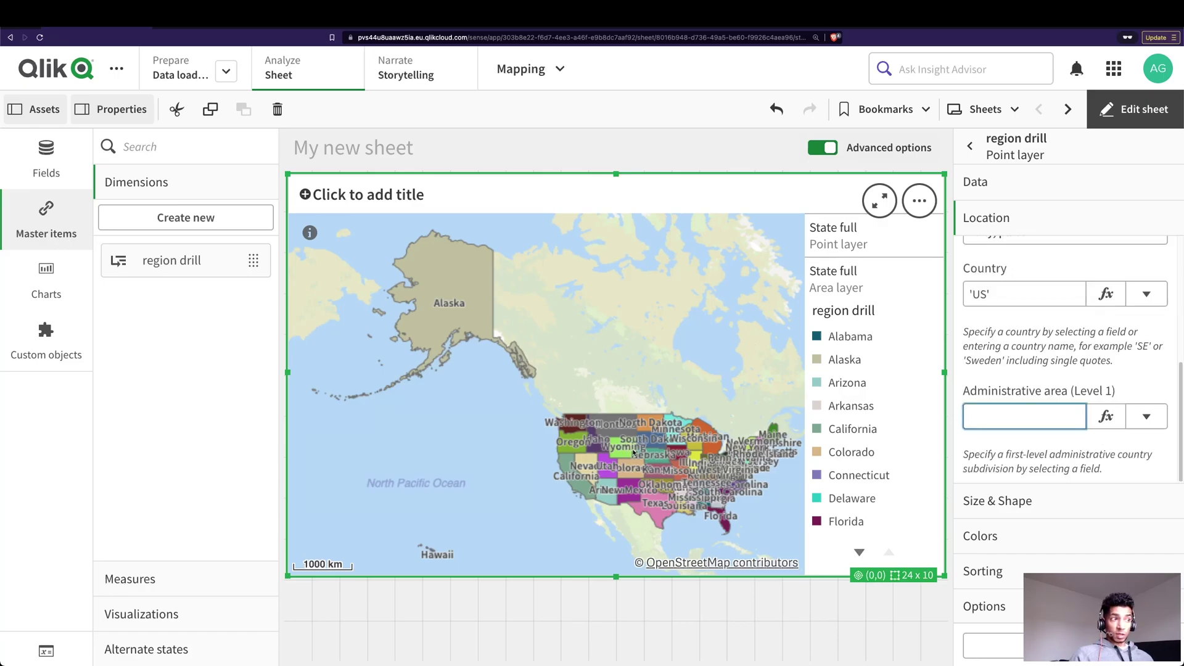
click(1146, 416)
click(1002, 370)
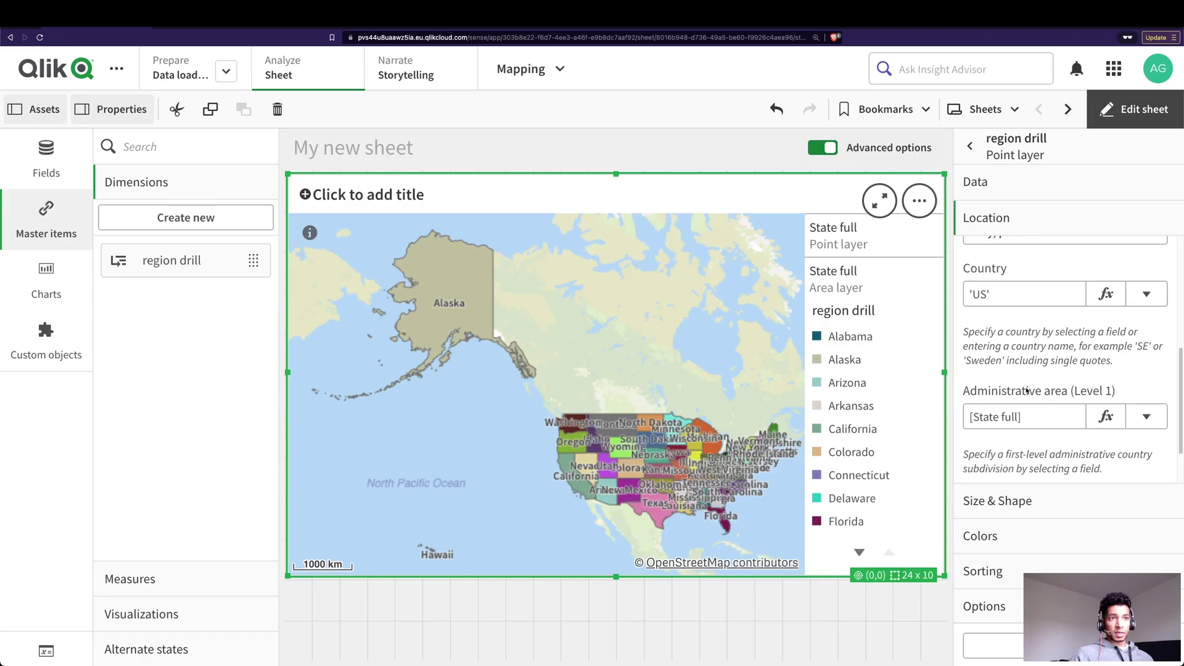
scroll(1036, 450, down, 2)
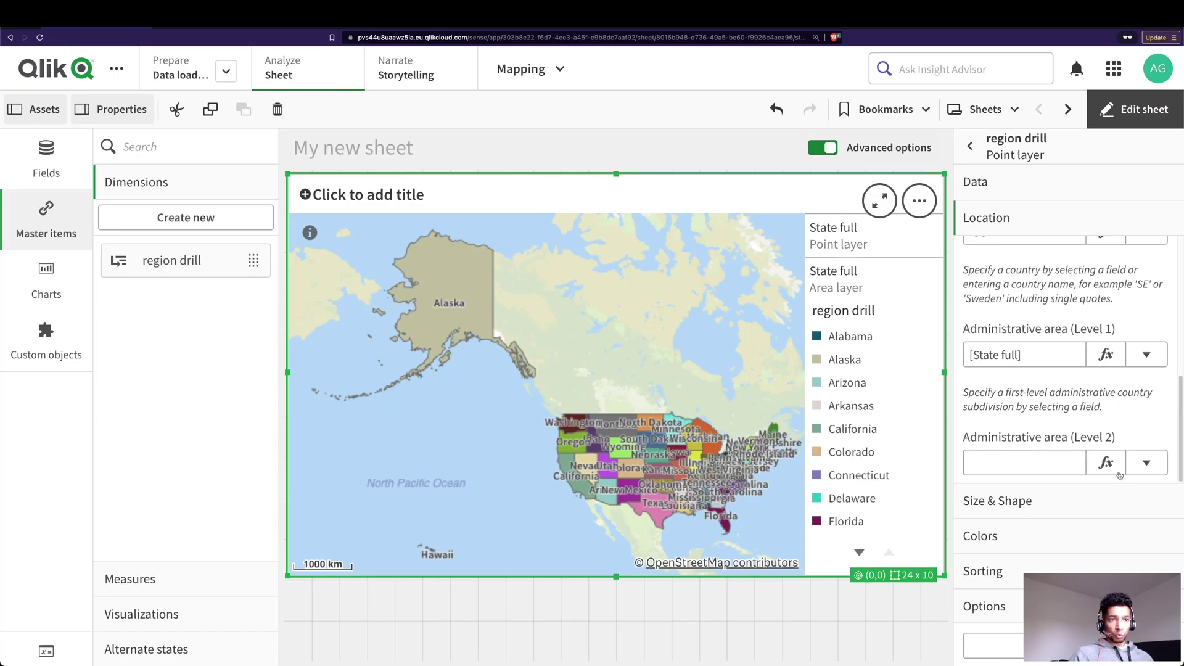
click(1146, 462)
scroll(1027, 389, down, 2)
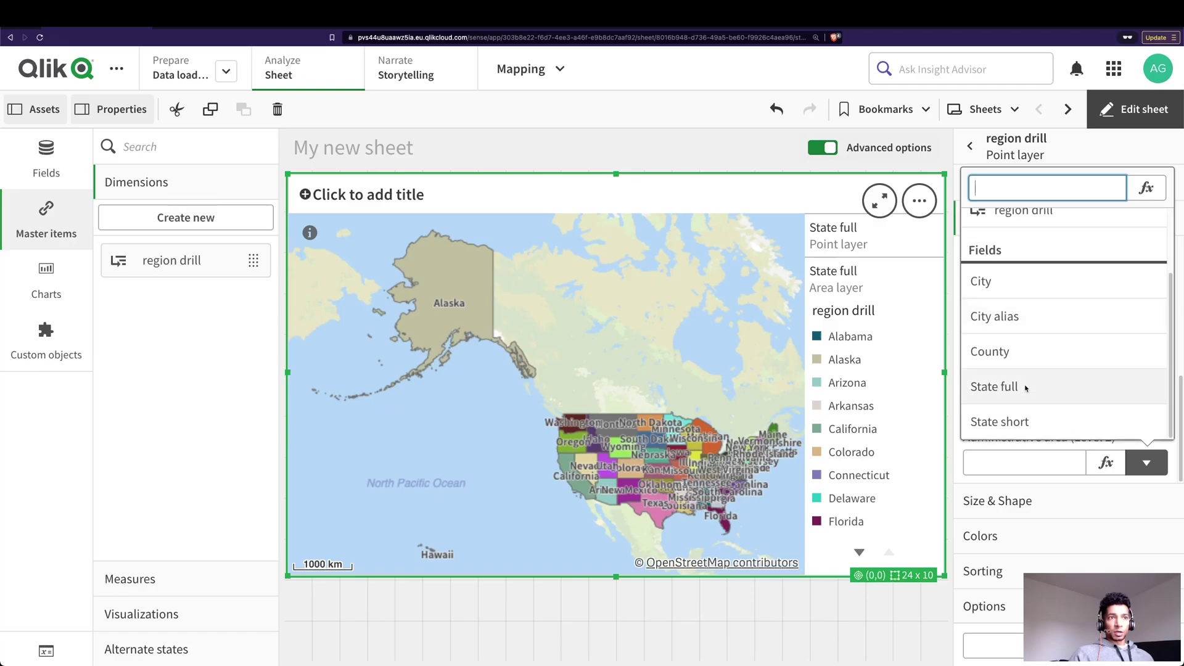
click(1016, 353)
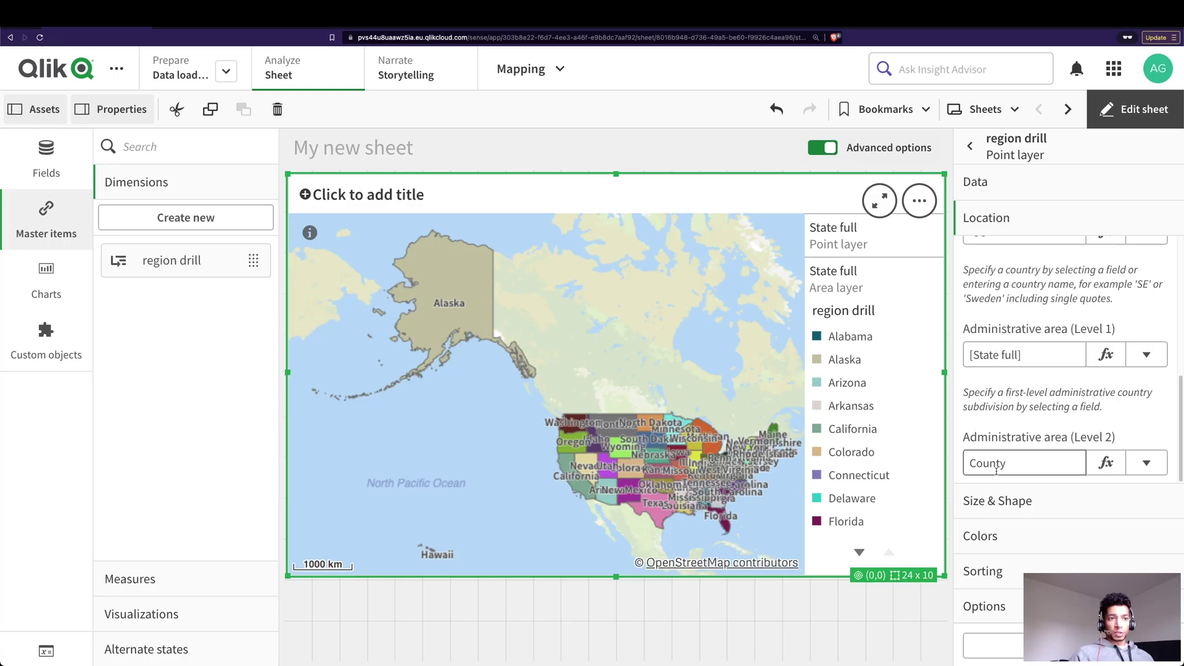
Colour the point layer by the region drill dimension.
click(996, 516)
click(995, 491)
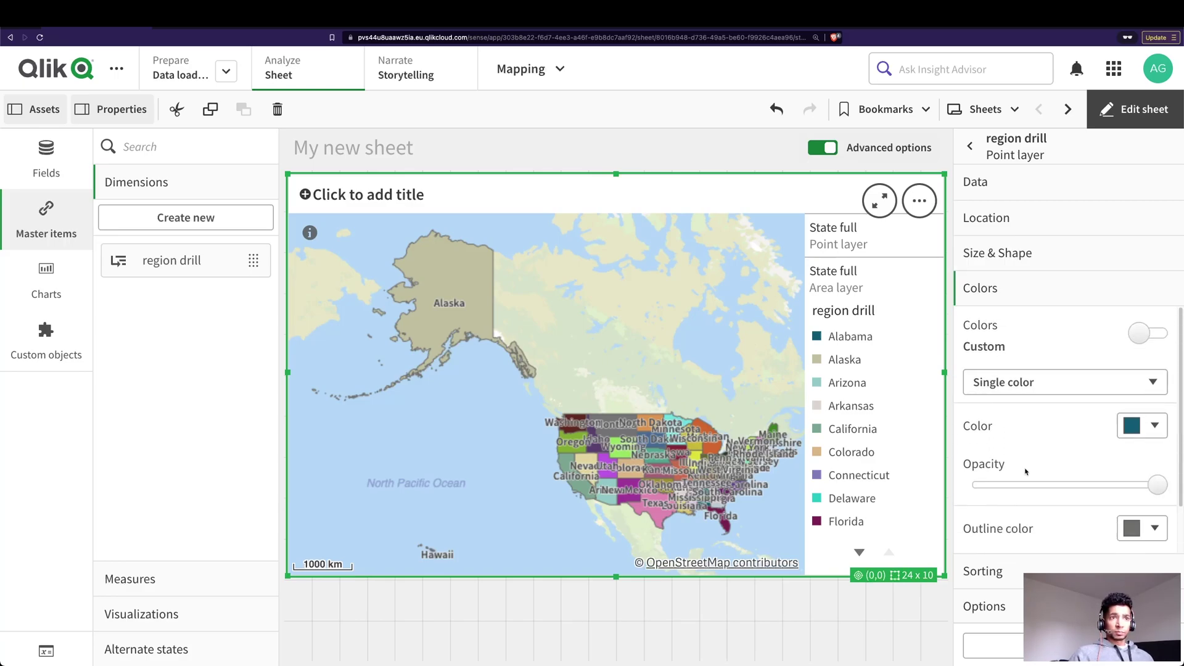
click(1143, 337)
click(1143, 337)
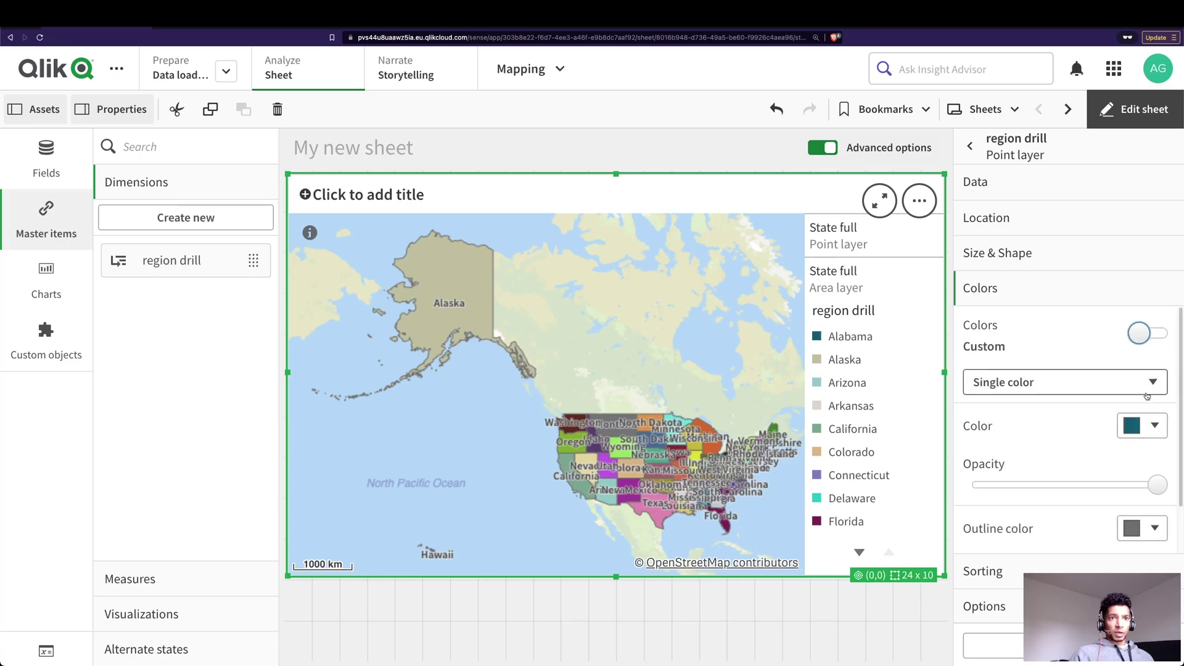
click(1046, 389)
click(1030, 403)
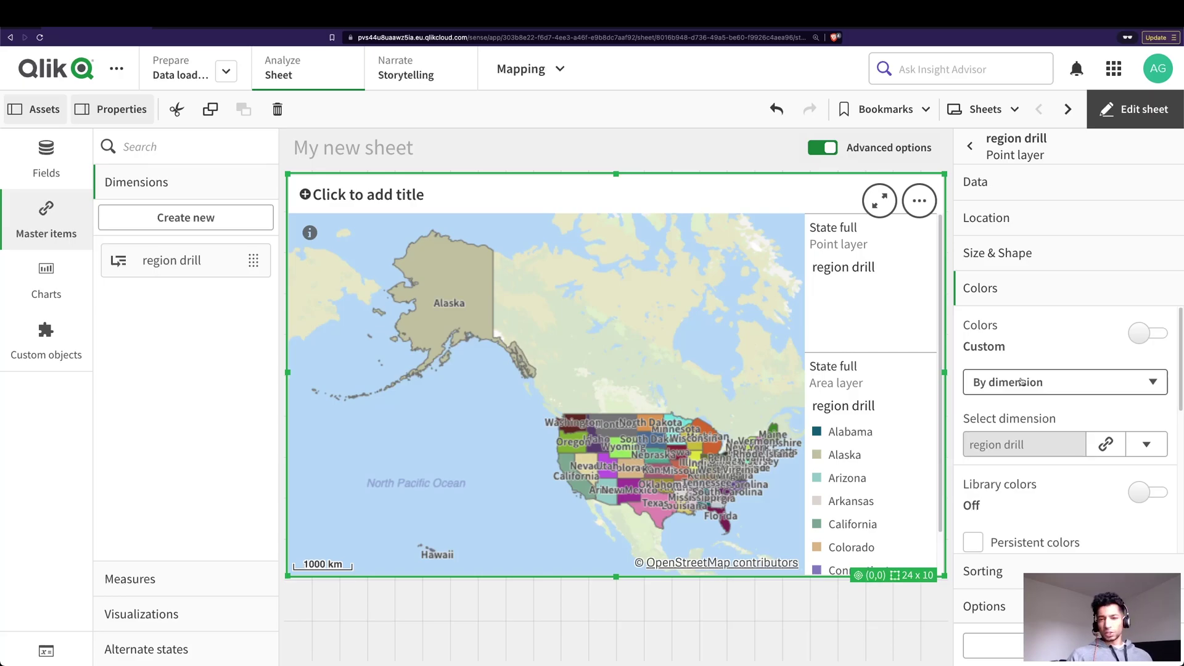
click(1012, 571)
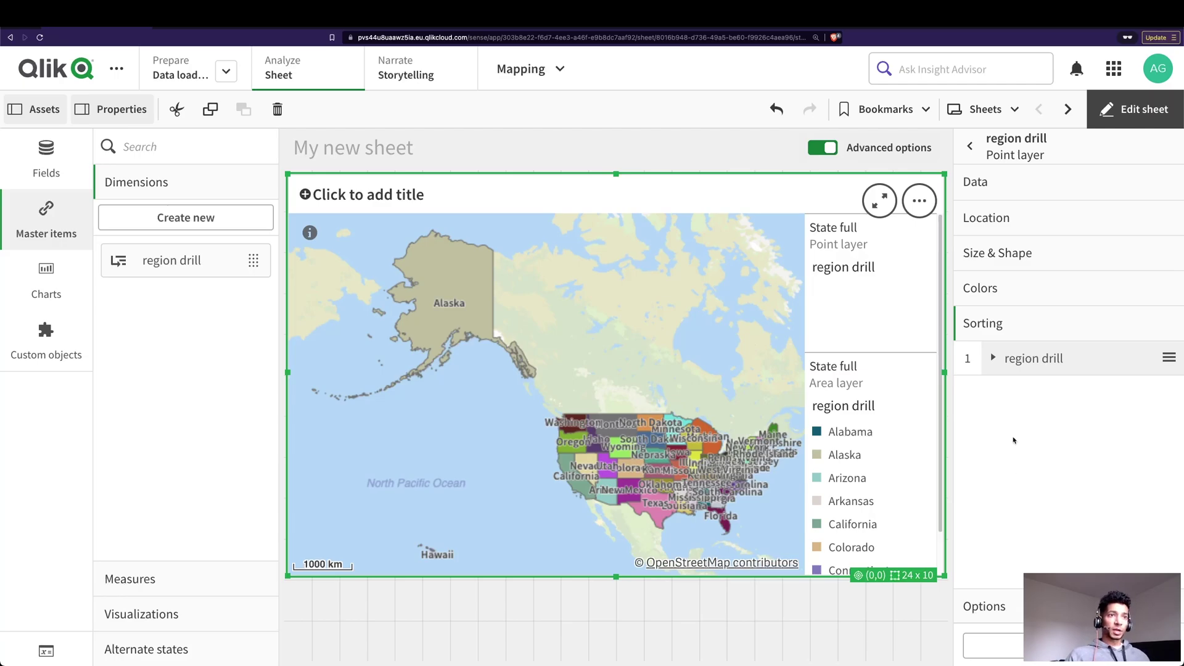
Turn on point labels, show the layer only at City level, and finish editing.
click(989, 616)
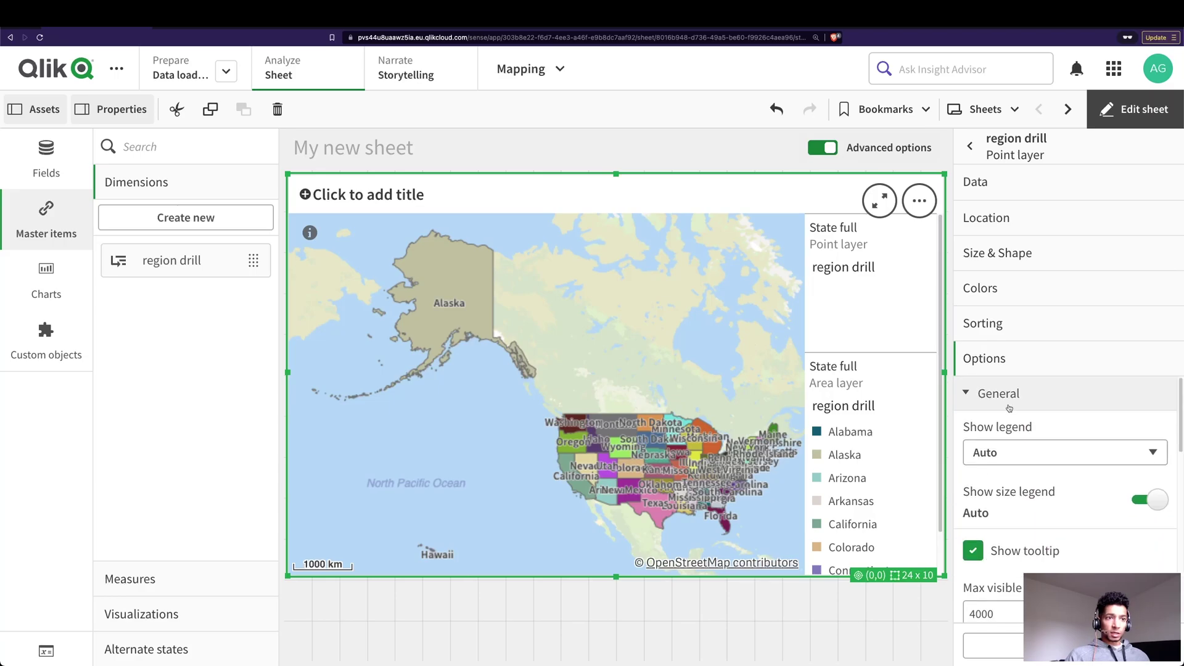
scroll(1023, 495, down, 2)
scroll(1023, 495, down, 2)
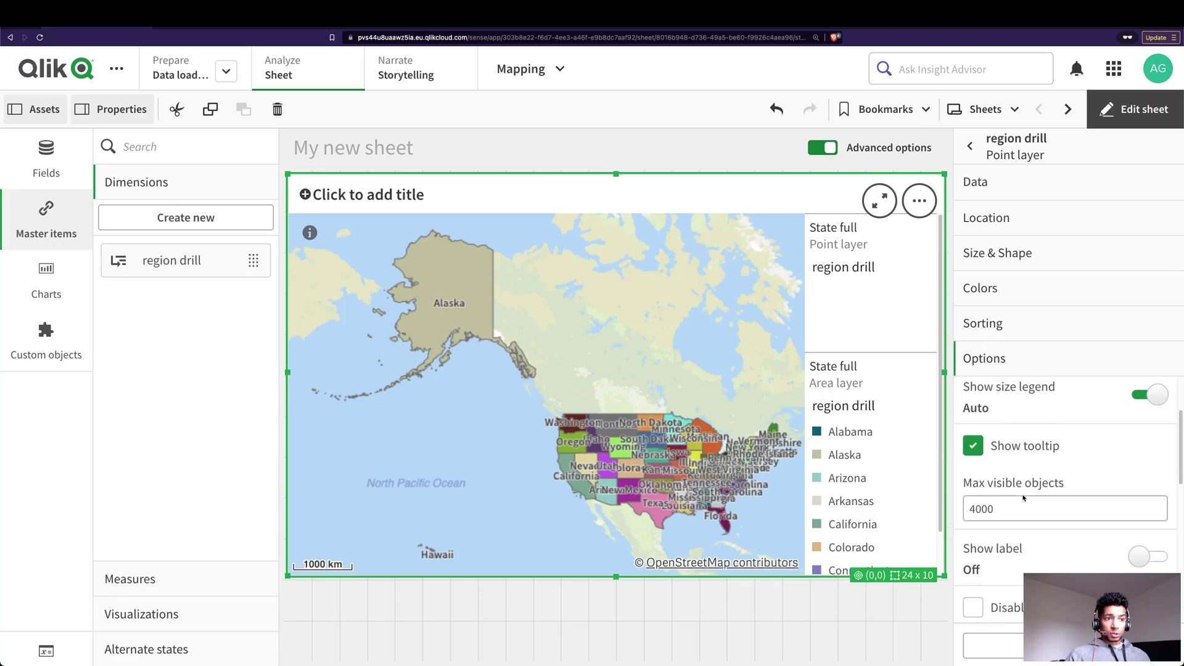
click(1137, 449)
scroll(1084, 480, down, 6)
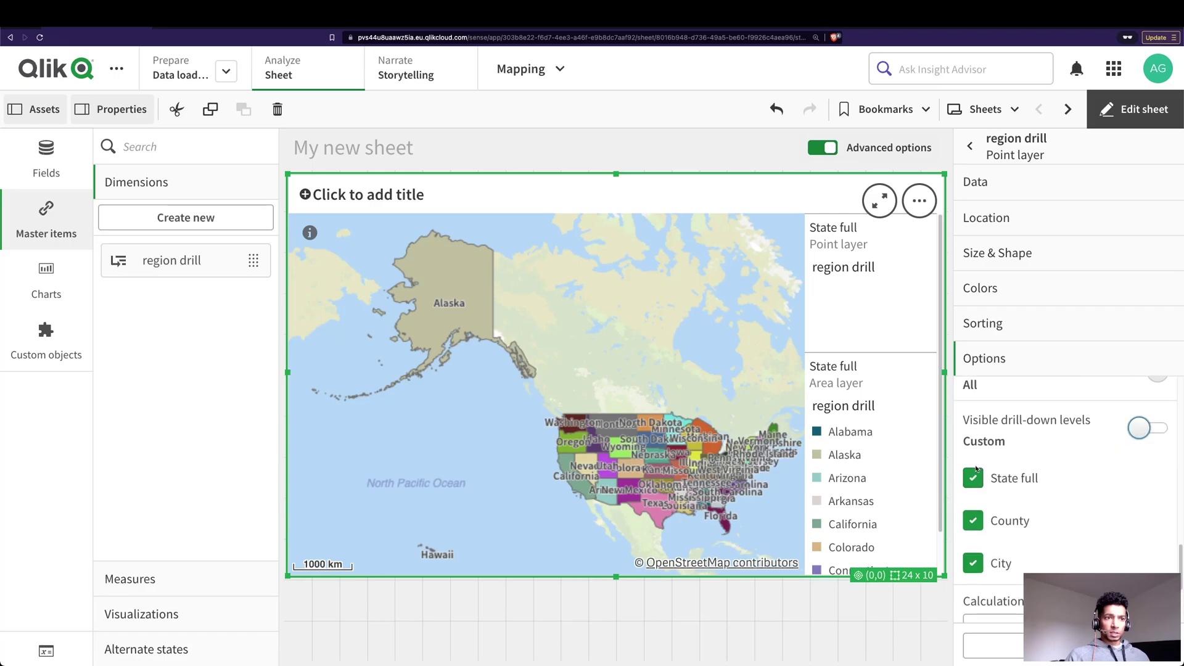
click(973, 484)
click(973, 521)
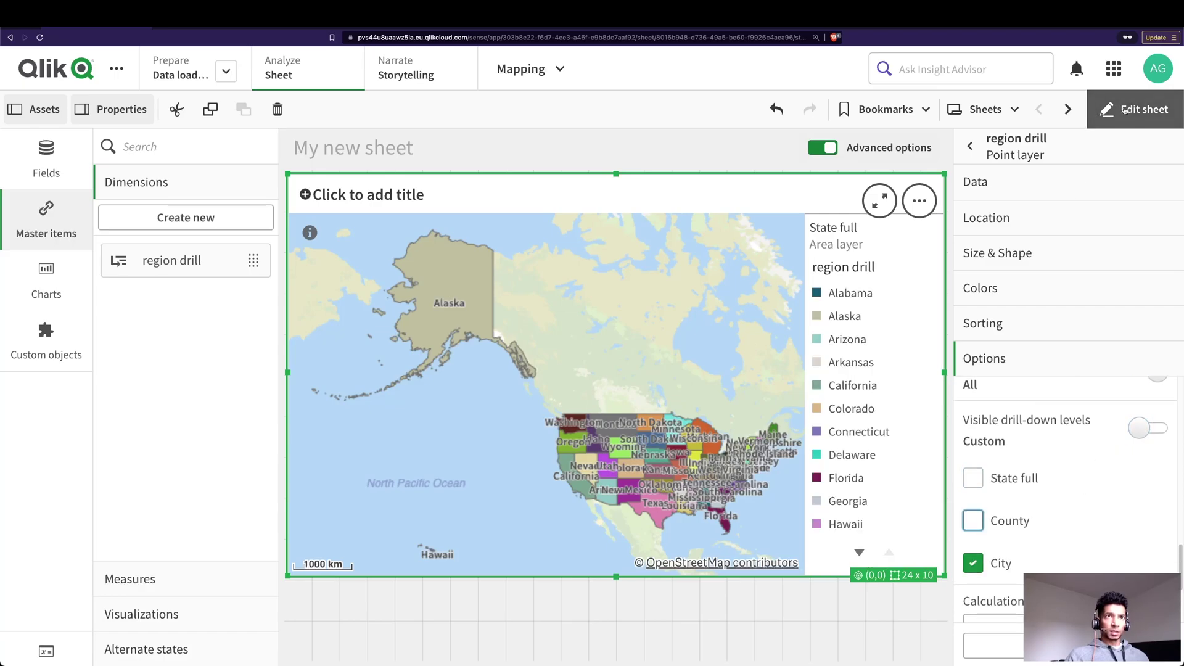
click(1110, 109)
scroll(721, 446, up, 3)
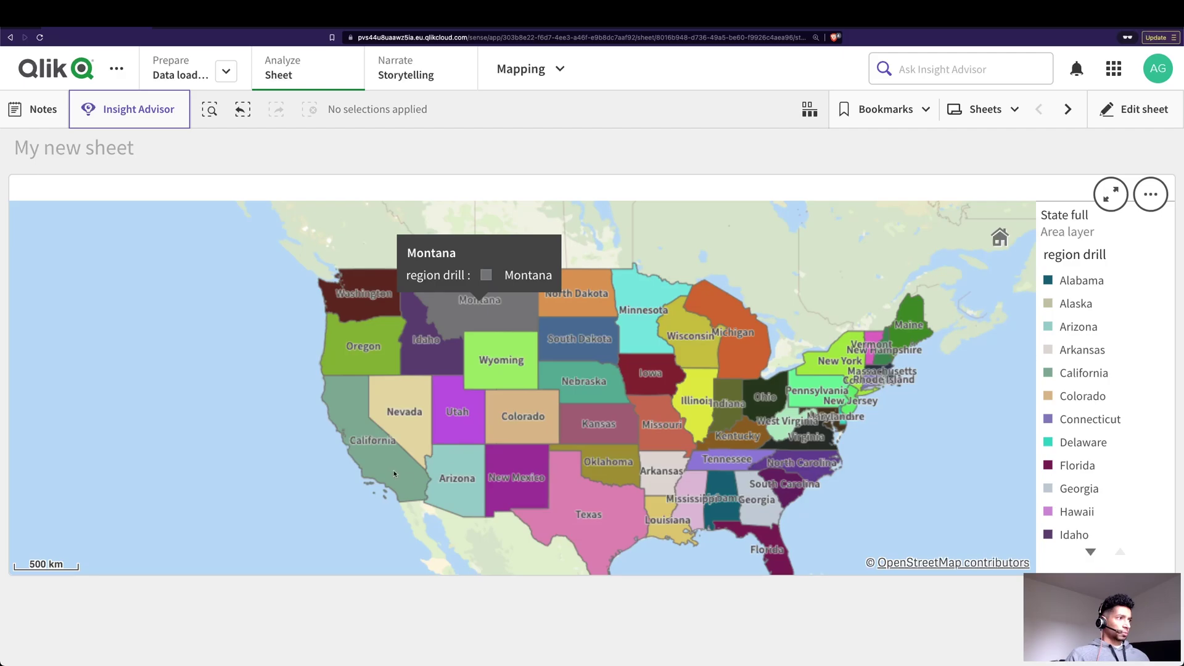
click(373, 449)
click(1128, 163)
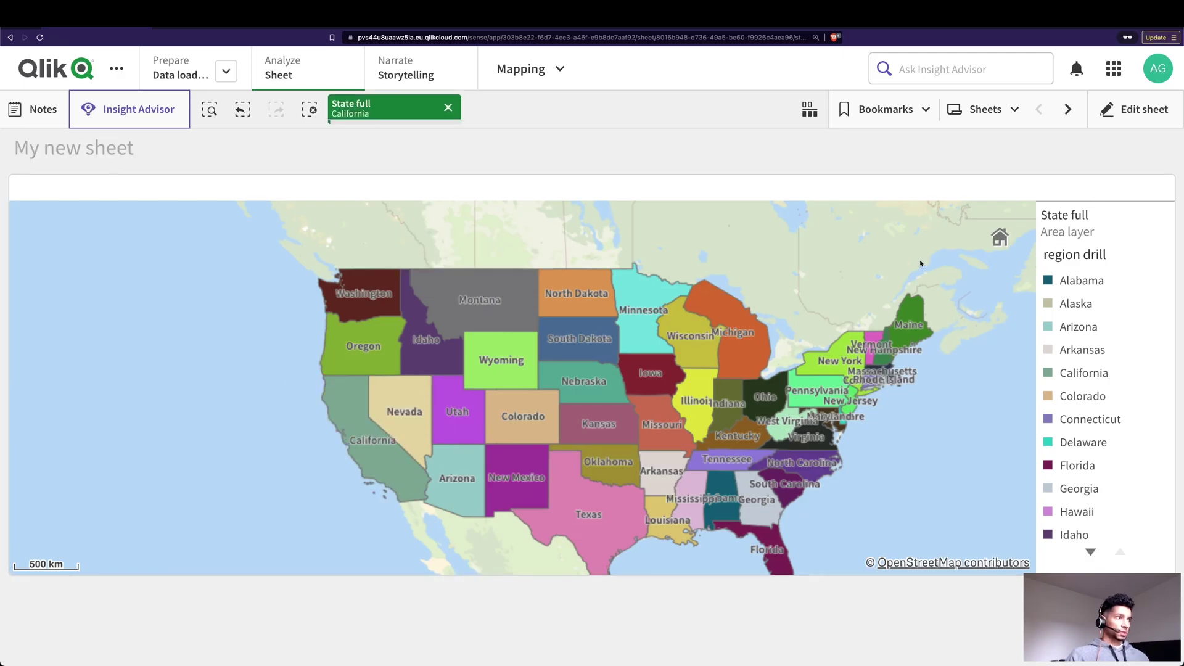
scroll(475, 412, up, 2)
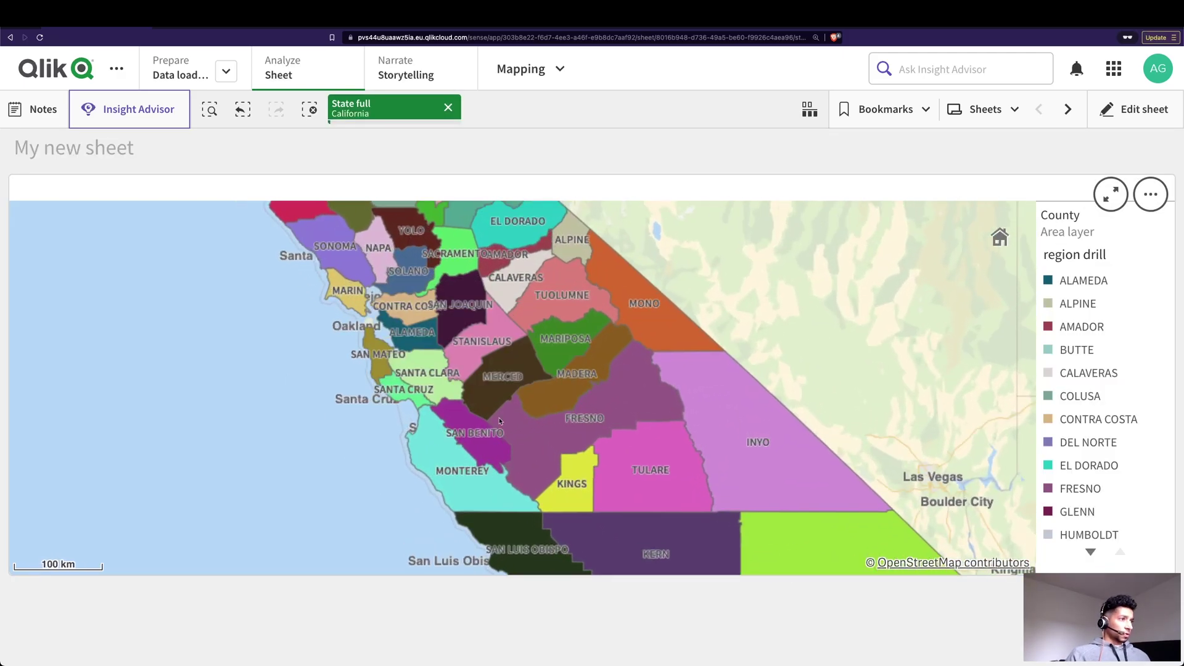
click(820, 536)
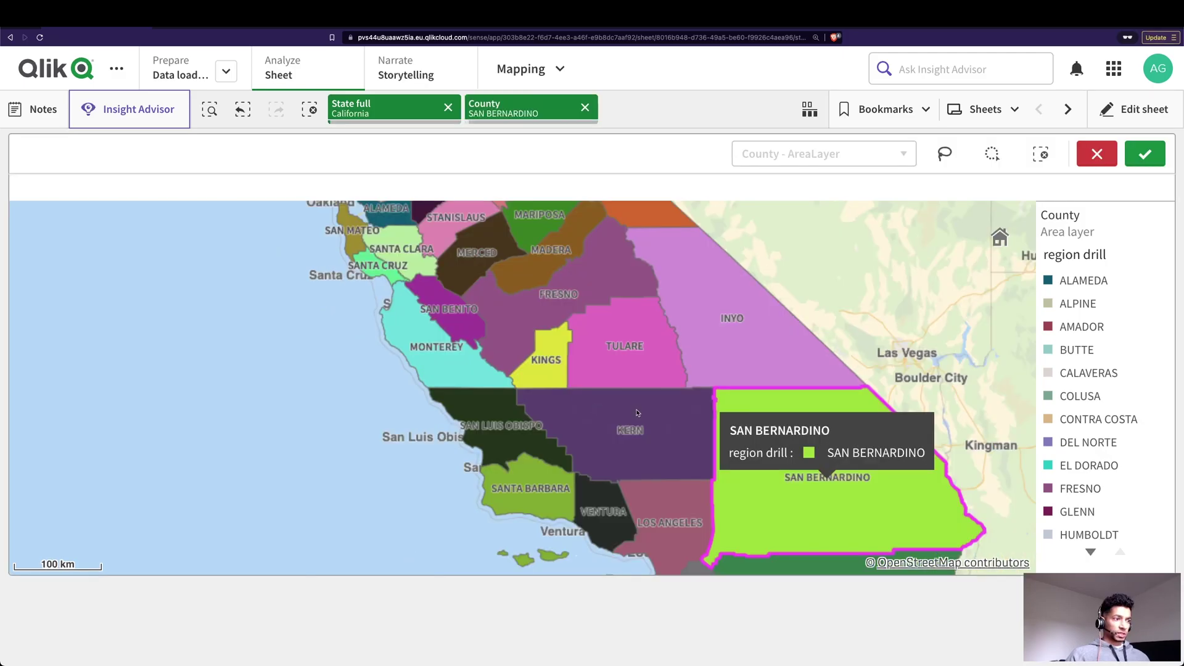
click(1142, 162)
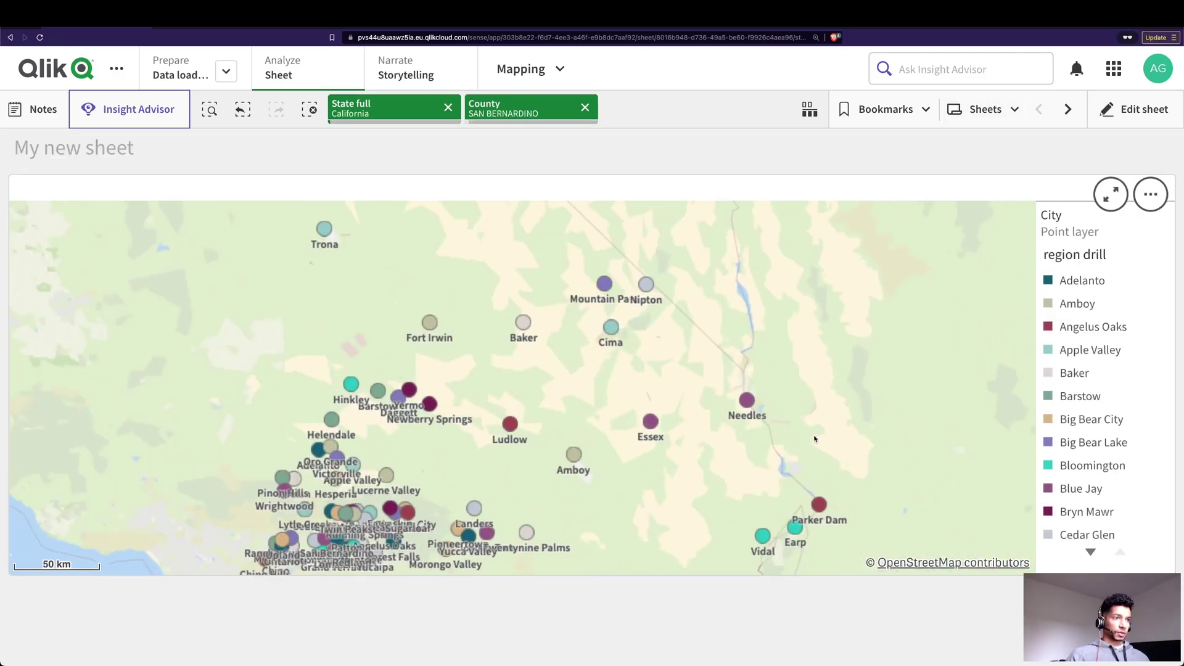
scroll(547, 486, down, 5)
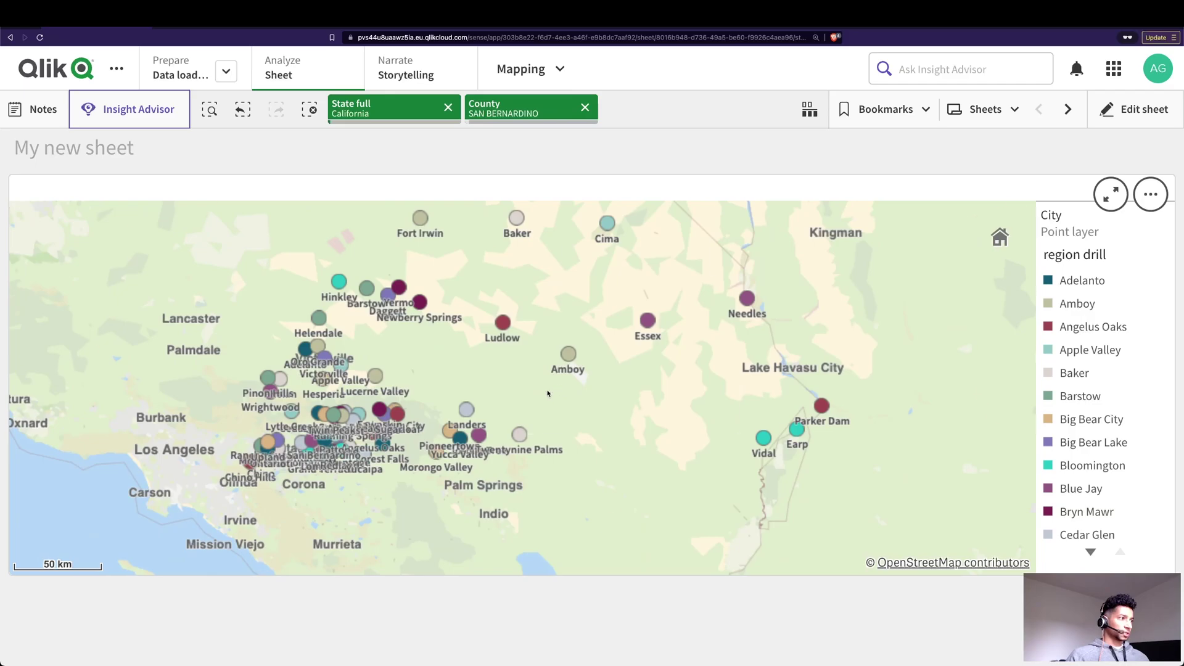
key(ctrl+shift+d)
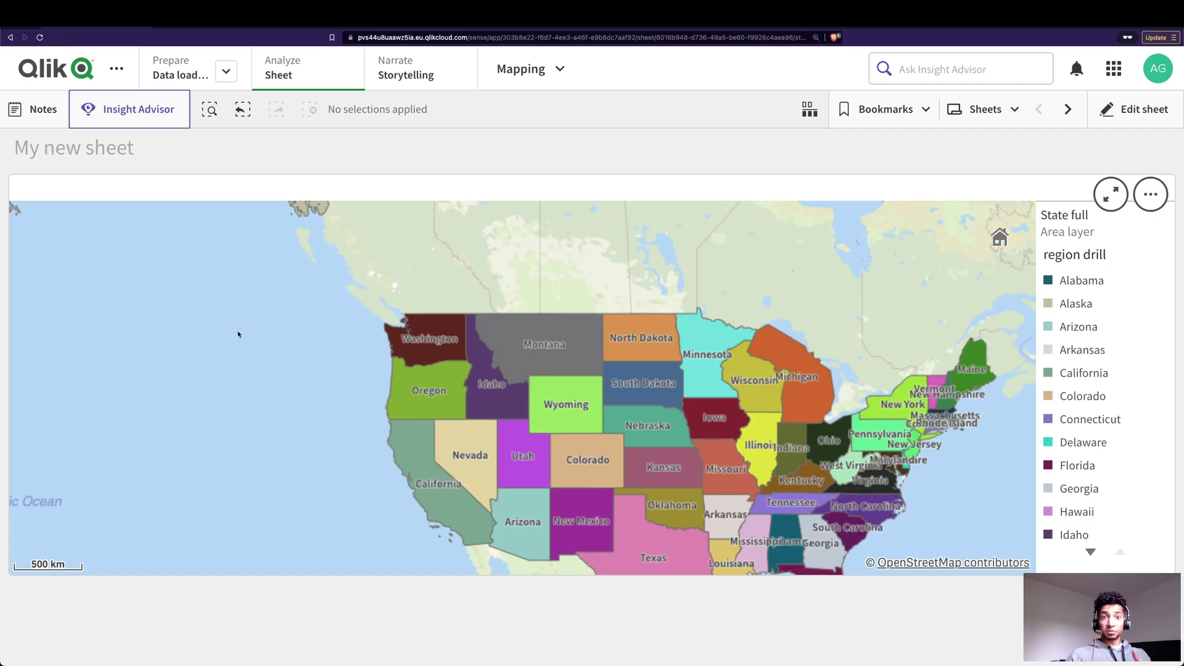
Pan and zoom the map so the western and central states fill the view.
drag(261, 420, 259, 390)
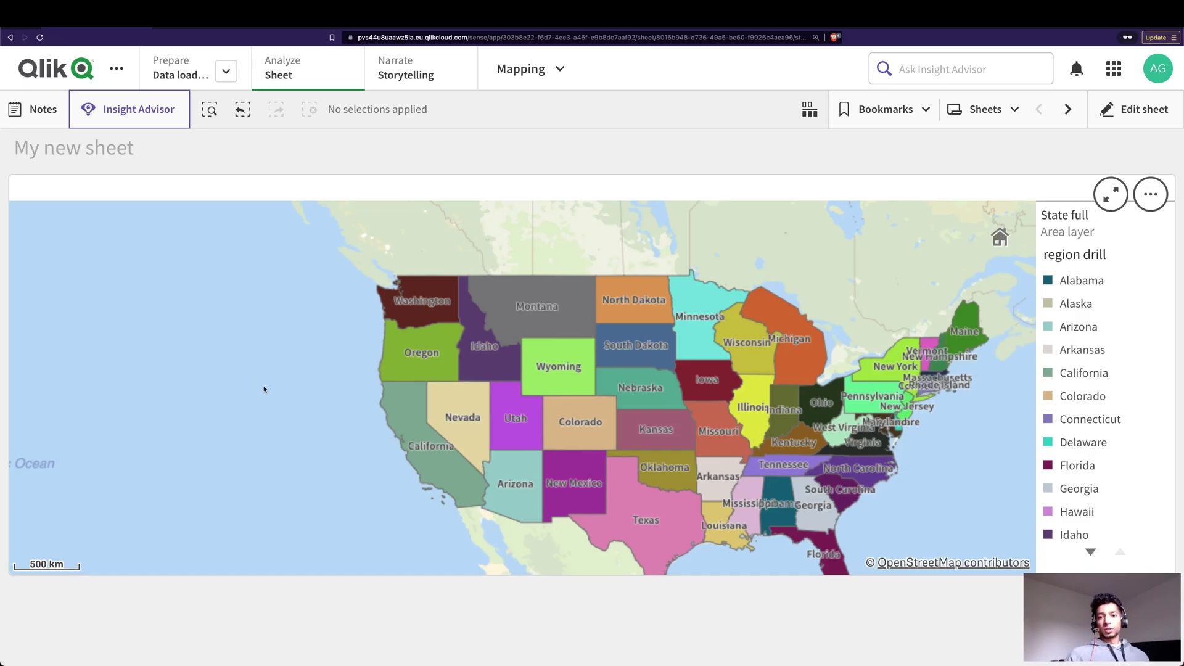
scroll(306, 471, up, 2)
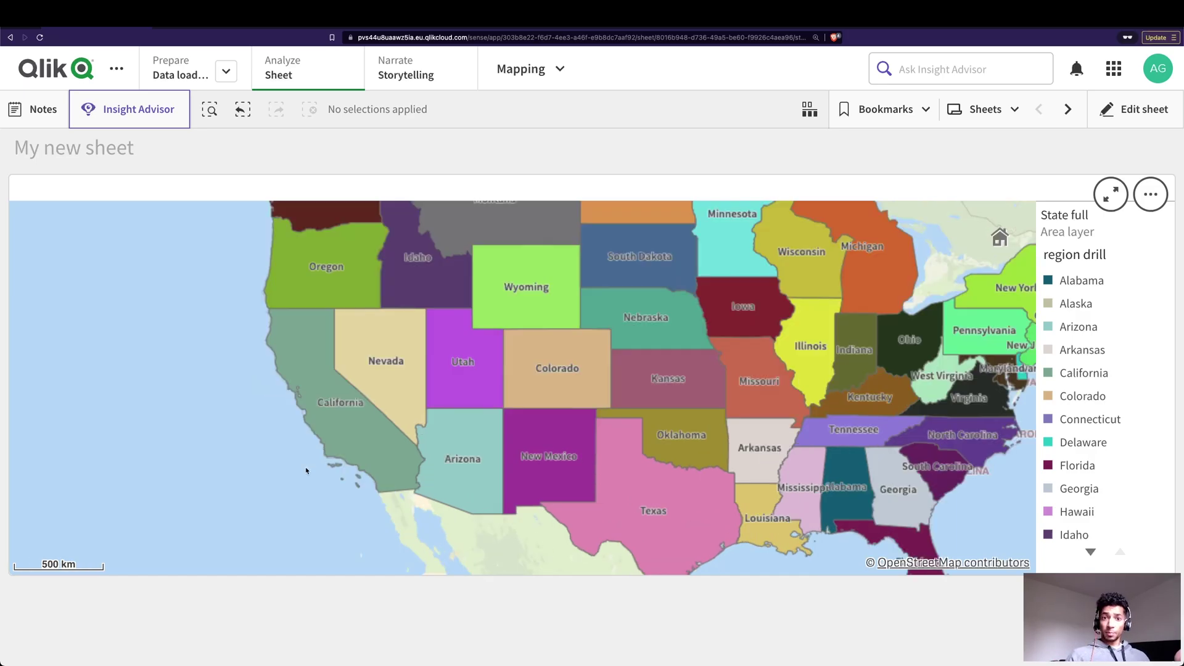